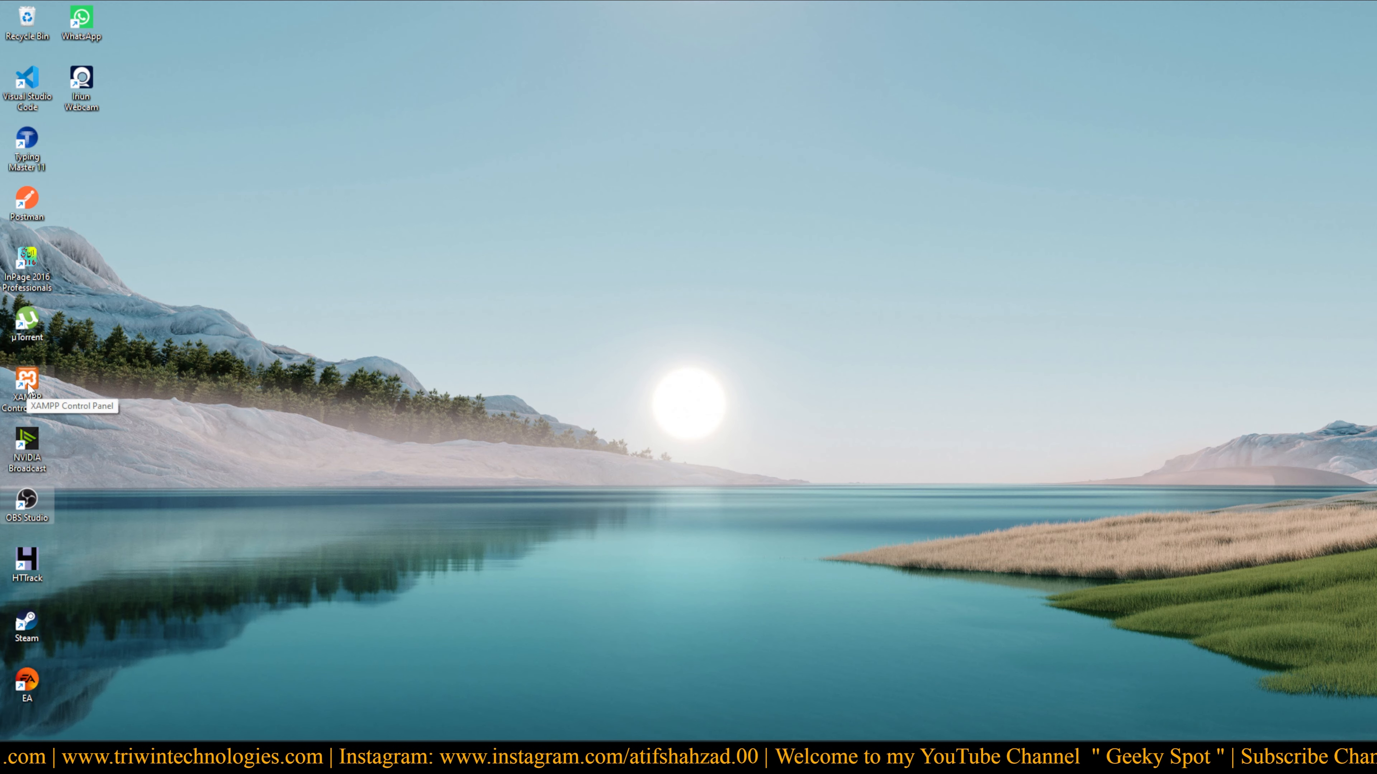
# Launch XAMPP Control Panel from the desktop and start Apache (ports 80, 443) and MySQL (port 3306)
pyautogui.click(502, 760)
pyautogui.click(257, 505)
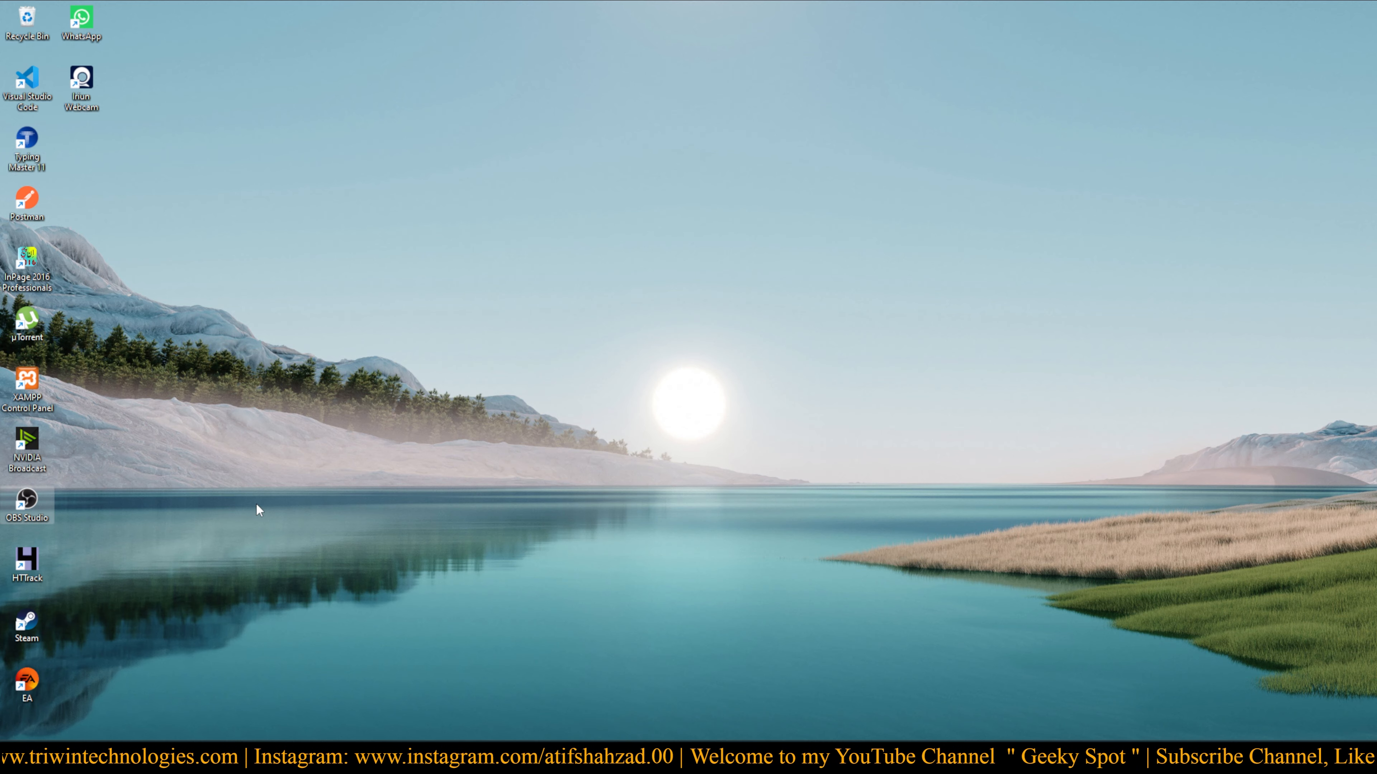
pyautogui.doubleClick(22, 375)
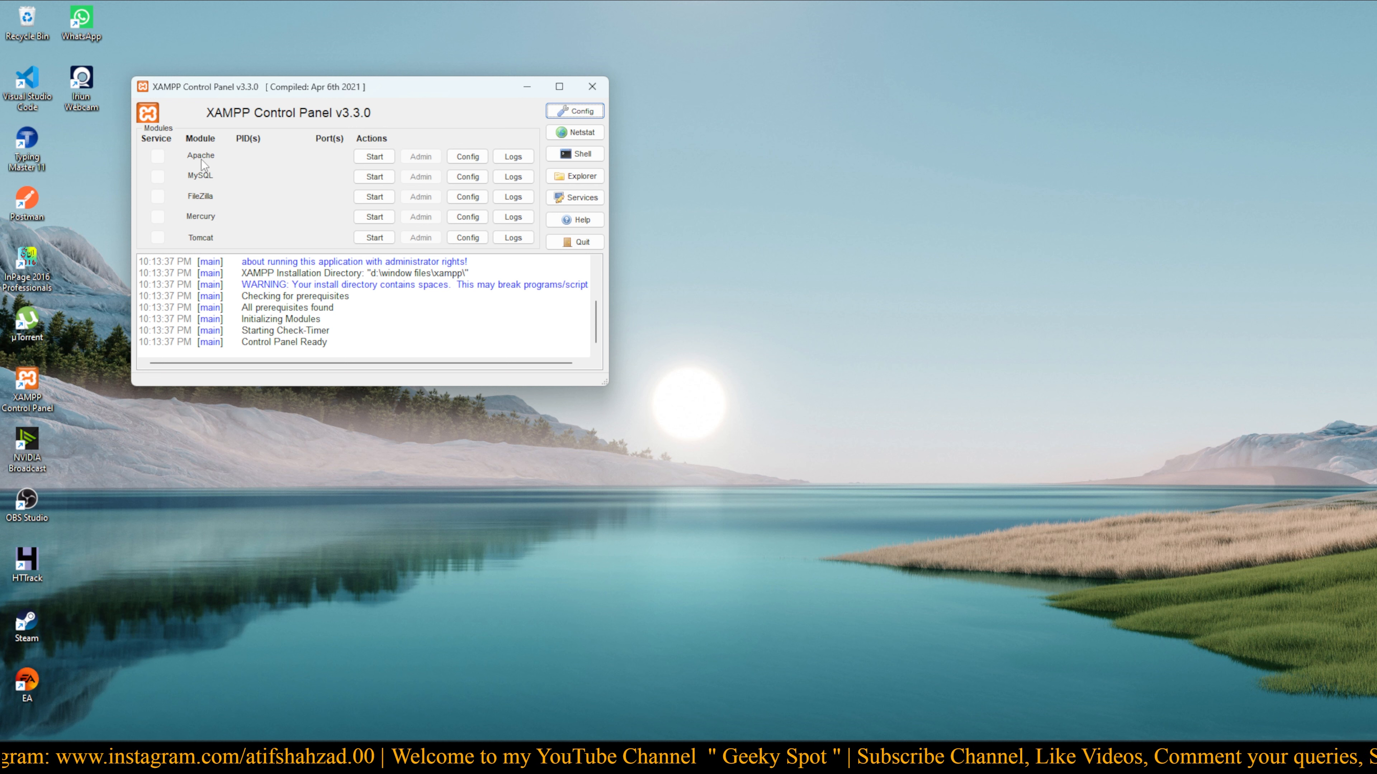
pyautogui.click(375, 157)
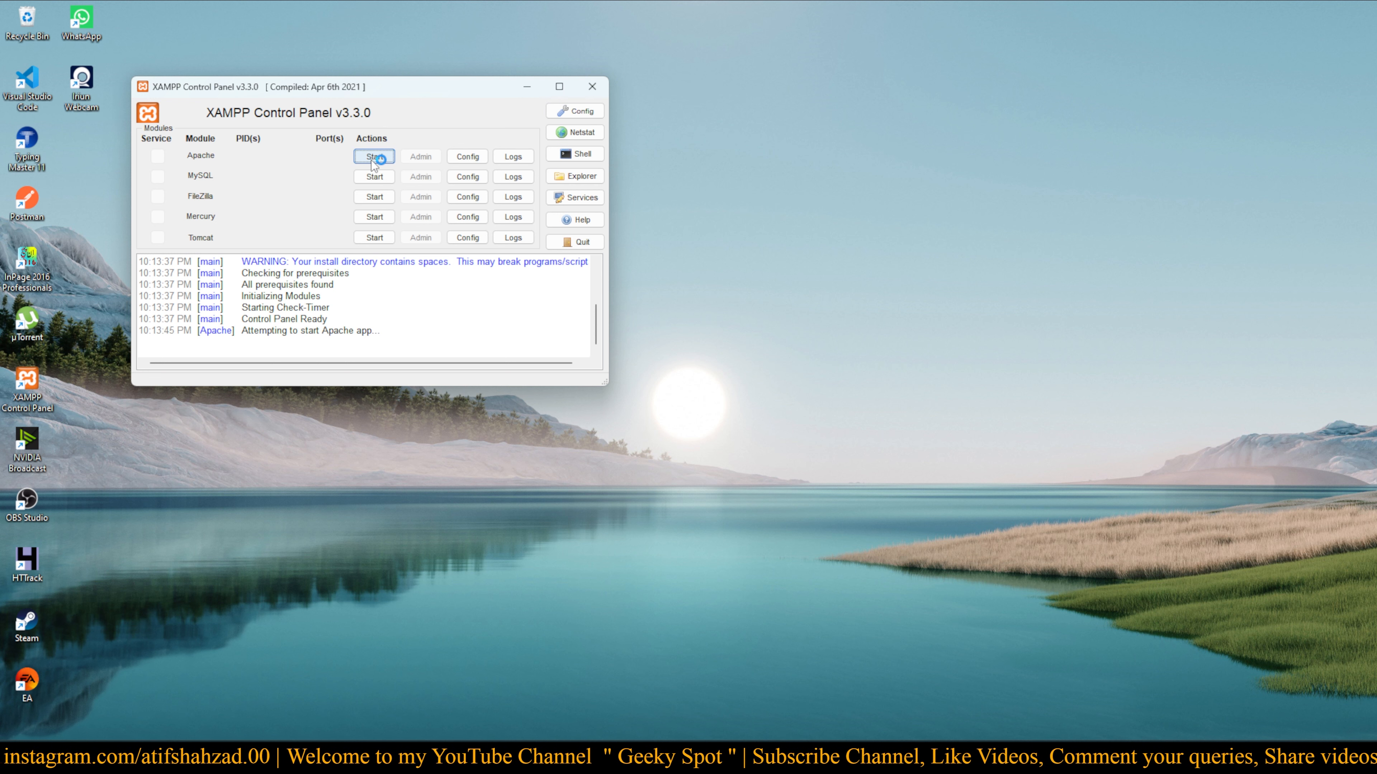
pyautogui.click(365, 179)
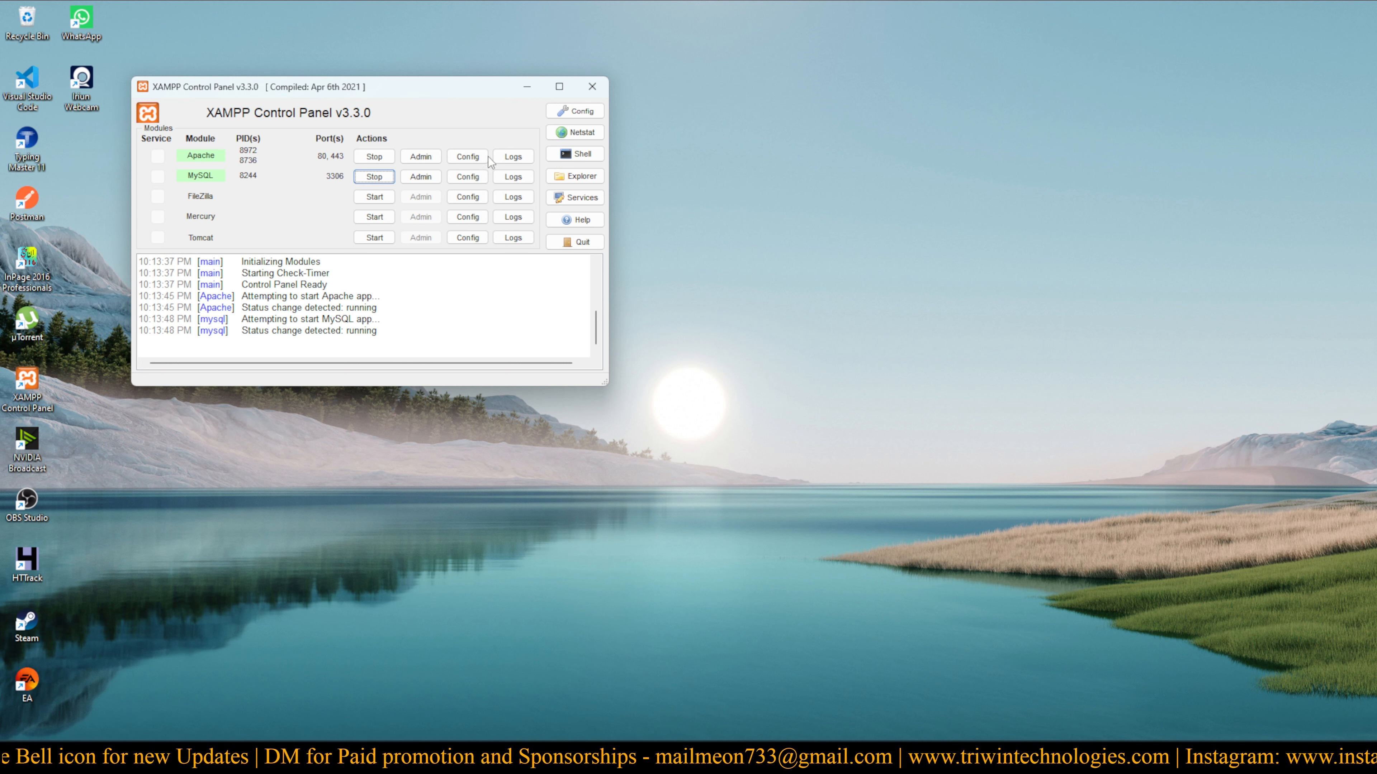
pyautogui.click(470, 160)
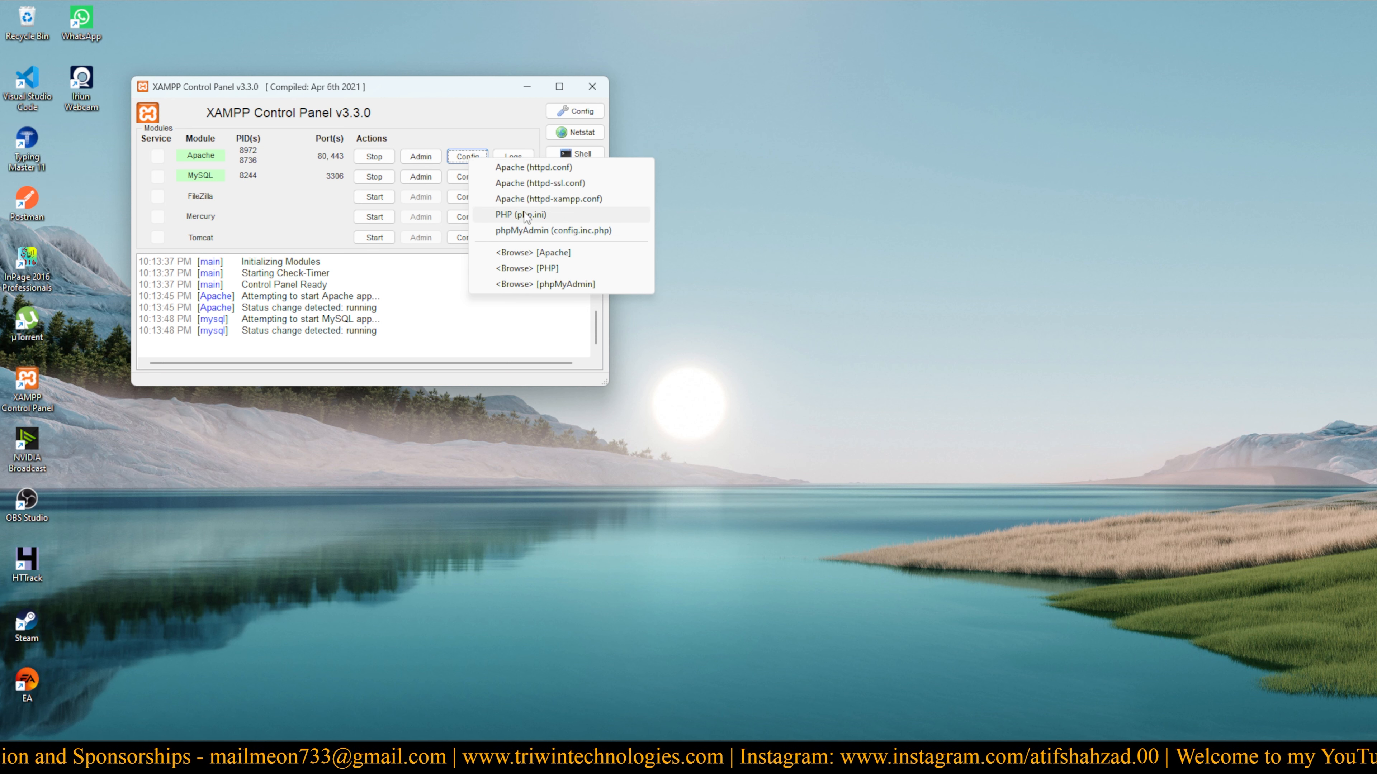
pyautogui.click(437, 142)
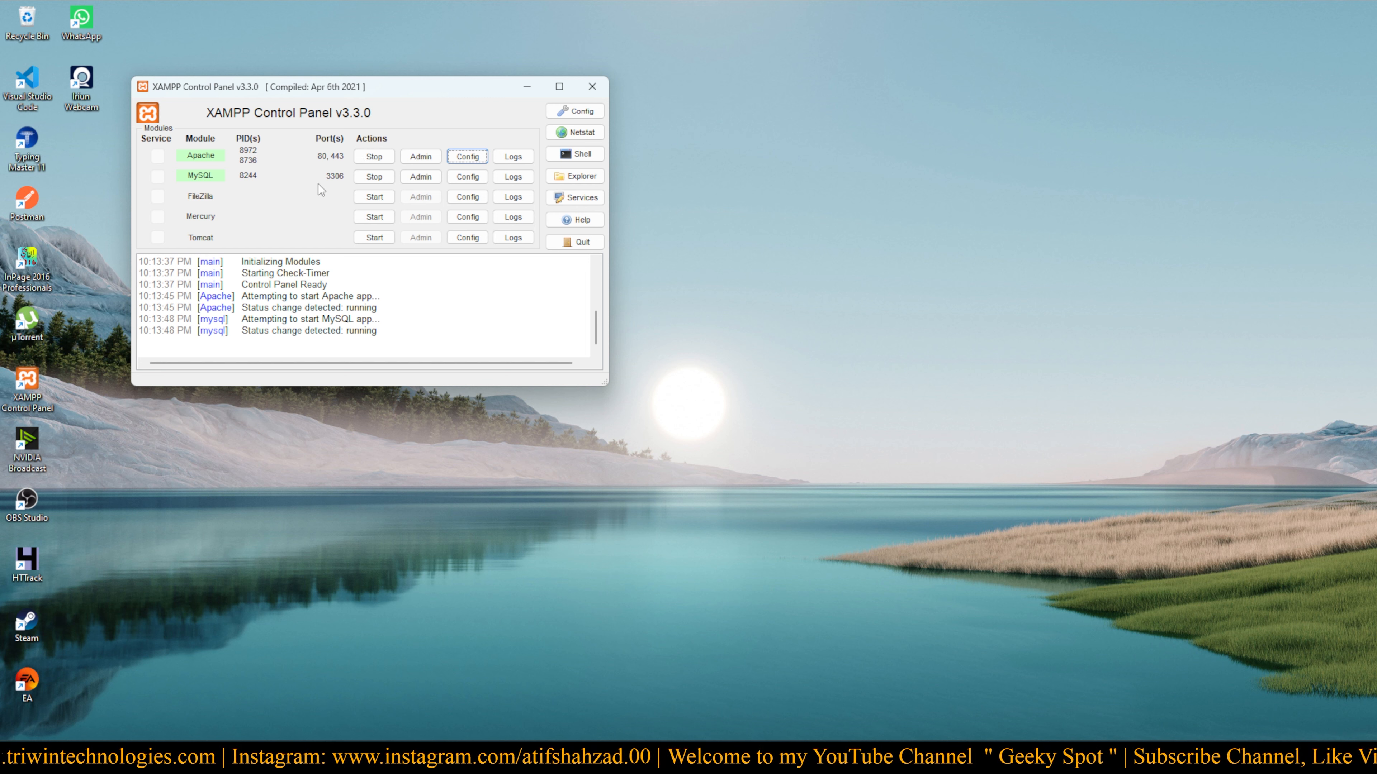
# Extract wordpress-6.5.2.zip in Downloads into a wordpress-6.5.2 folder with WinRAR
pyautogui.click(520, 88)
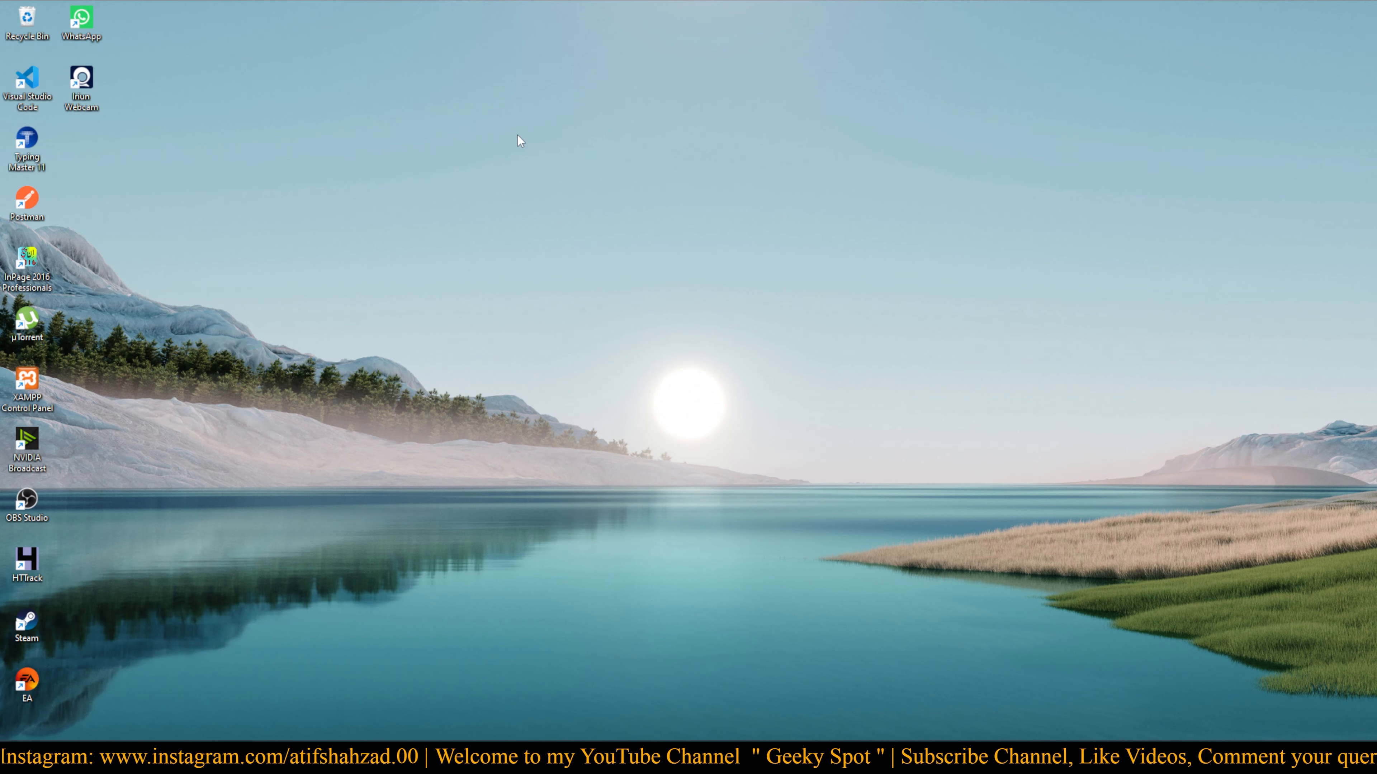
pyautogui.moveTo(0, 93); pyautogui.dragTo(695, 84)
pyautogui.doubleClick(694, 84)
pyautogui.click(210, 162)
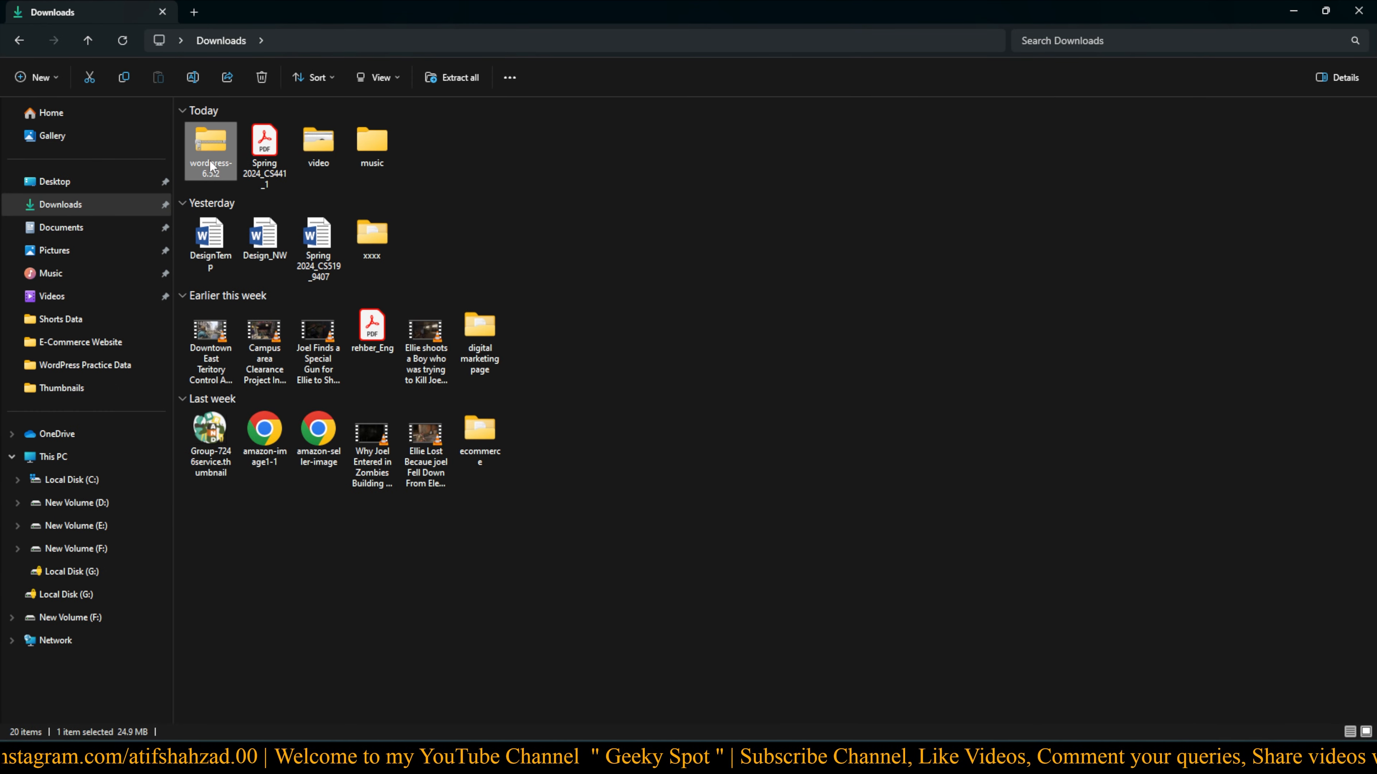
pyautogui.rightClick(206, 147)
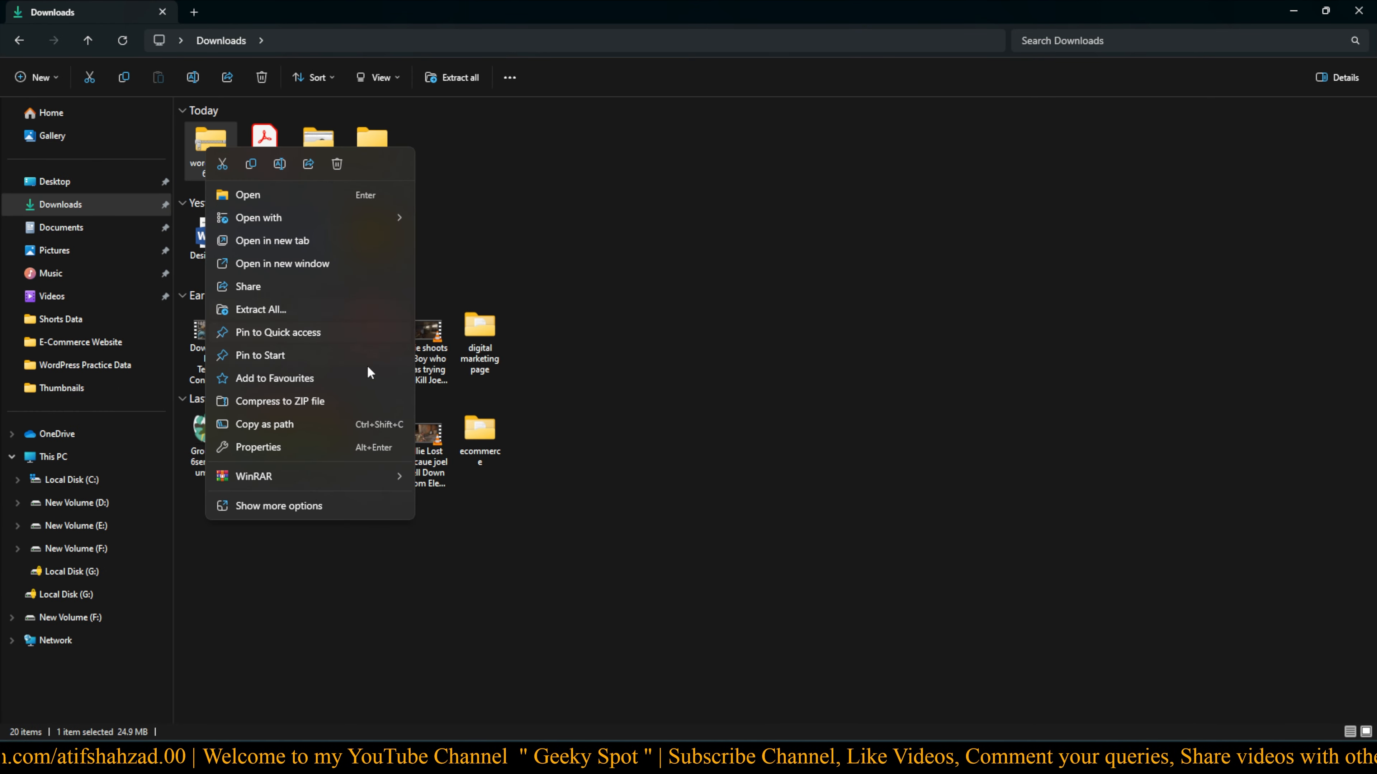
pyautogui.moveTo(335, 466)
pyautogui.click(503, 524)
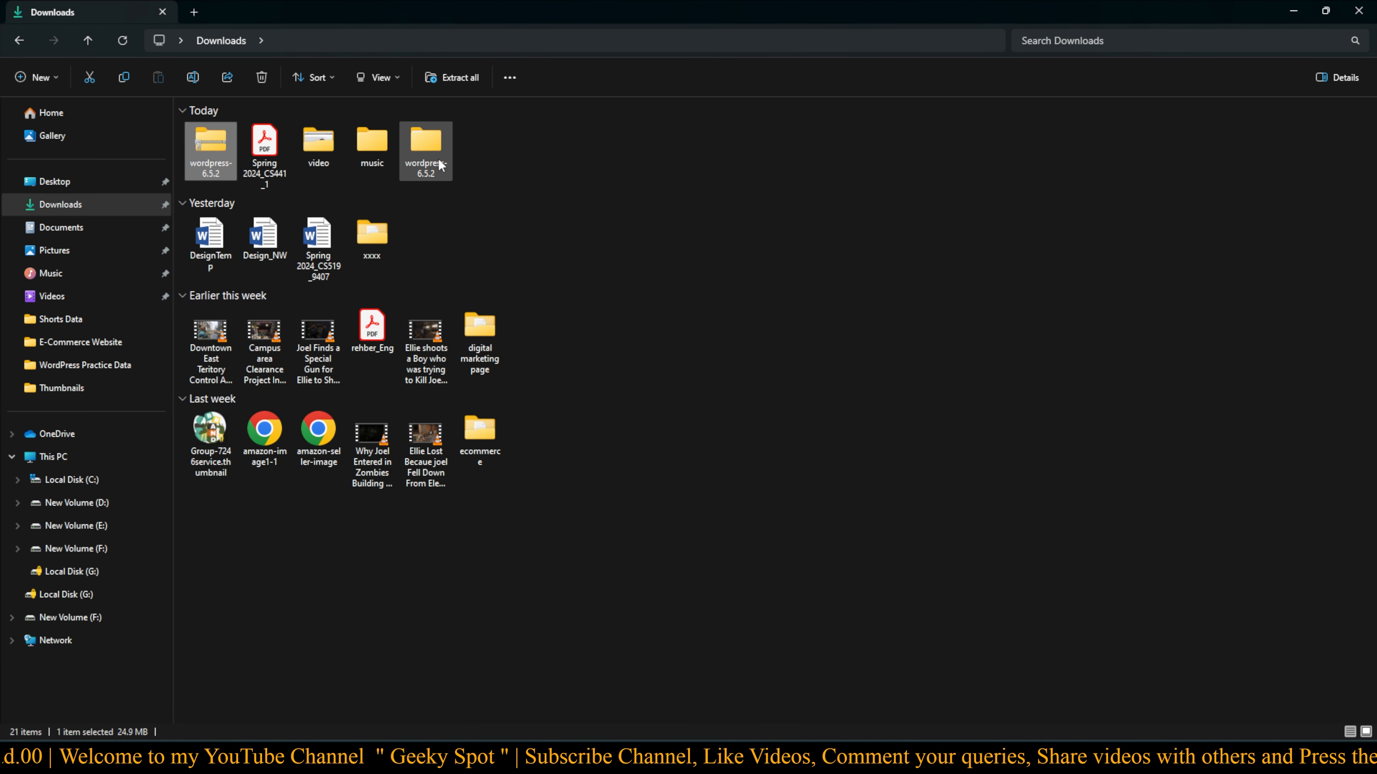
# Check the extracted wordpress folder's contents and copy the wordpress folder
pyautogui.doubleClick(433, 147)
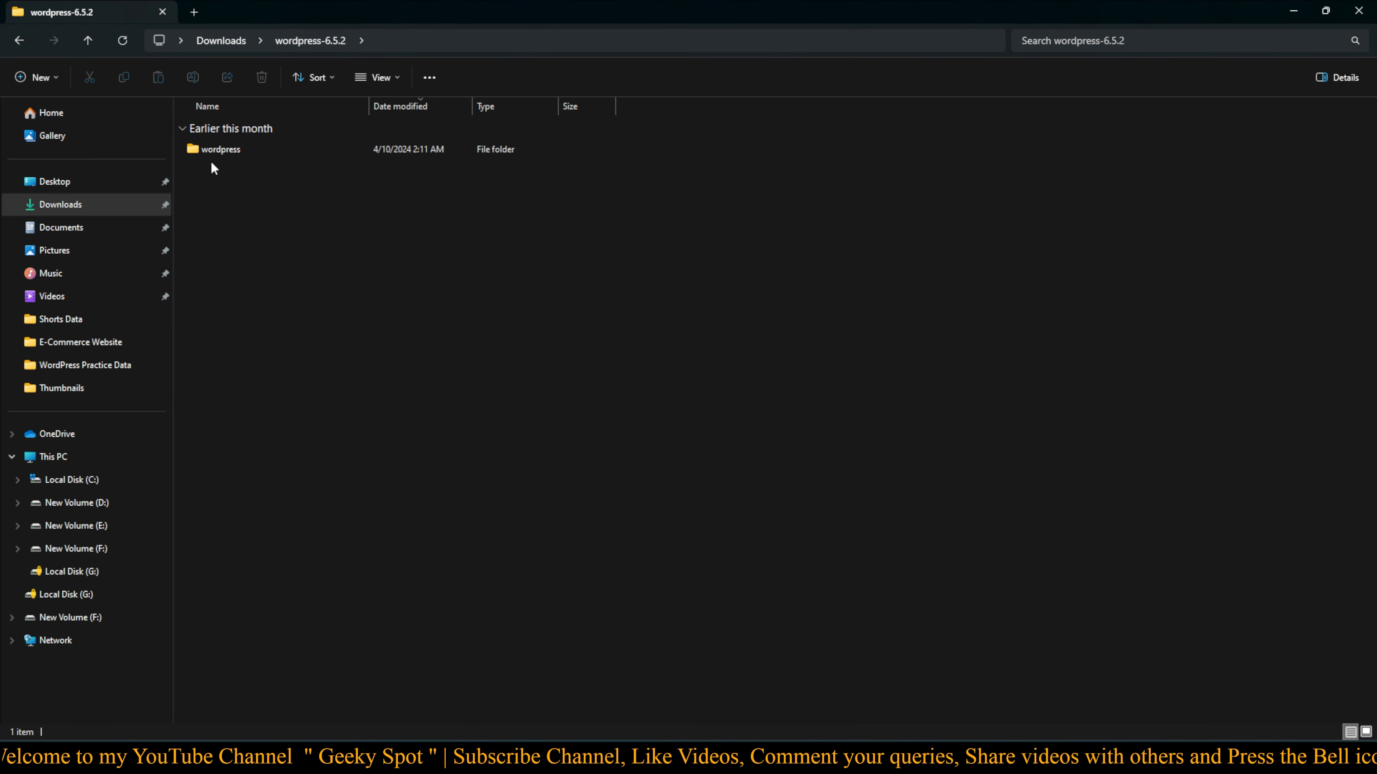
pyautogui.hotkey('alt', 'Left')
pyautogui.doubleClick(318, 146)
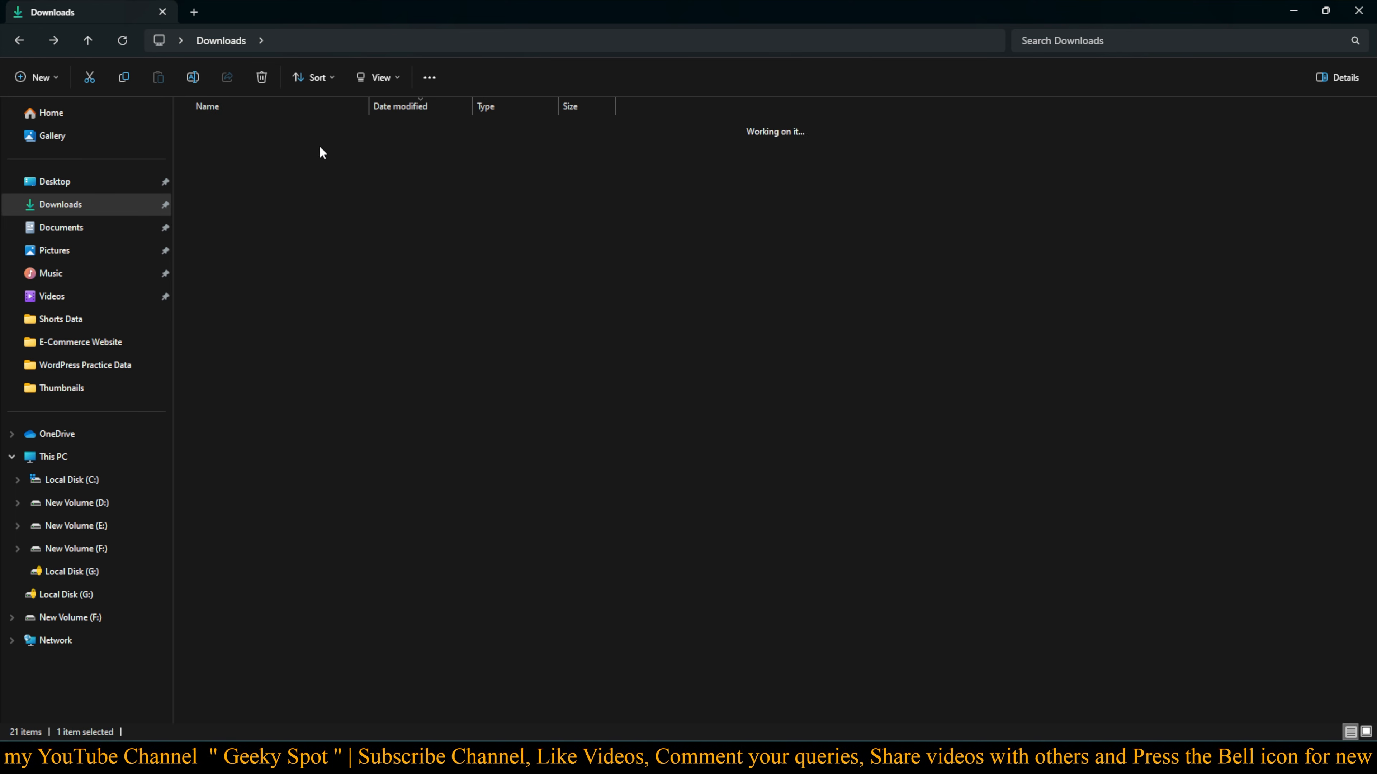
pyautogui.doubleClick(217, 149)
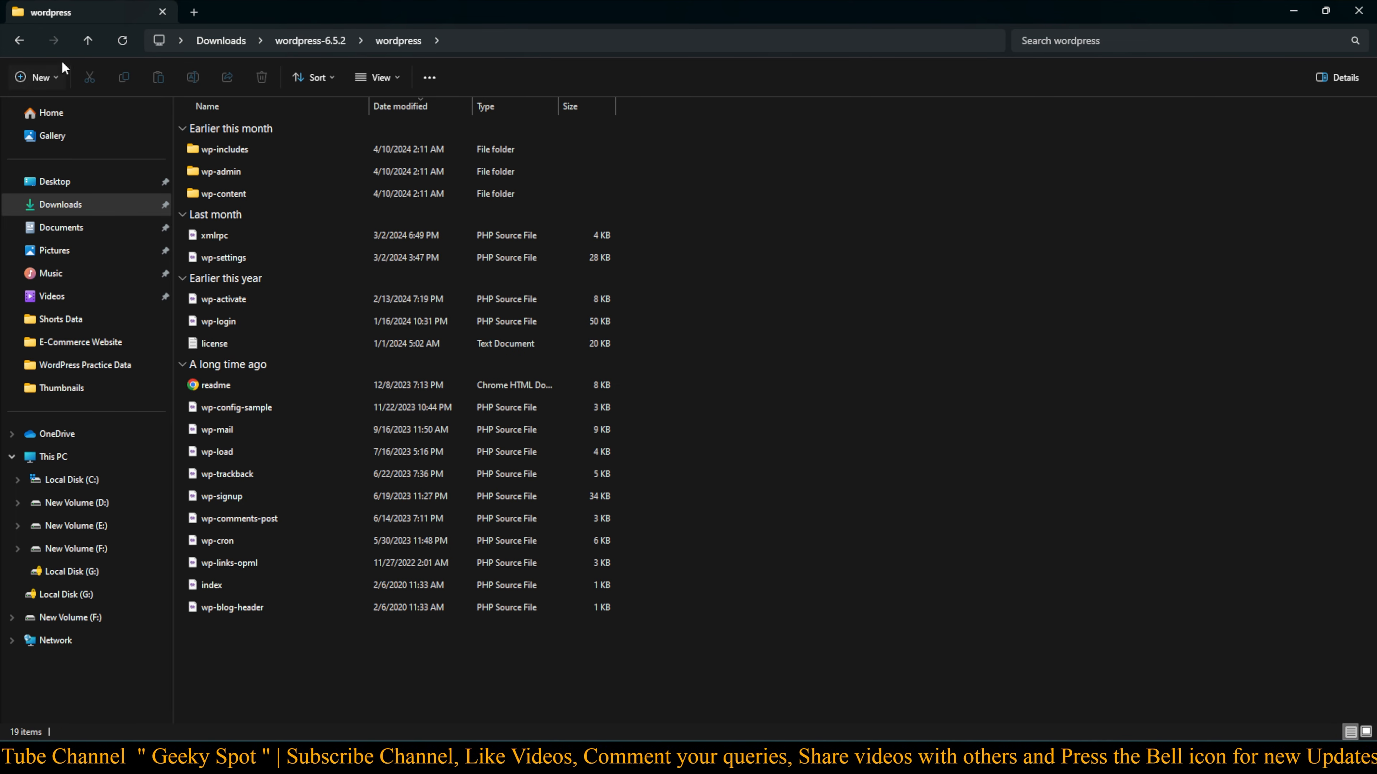
pyautogui.click(19, 43)
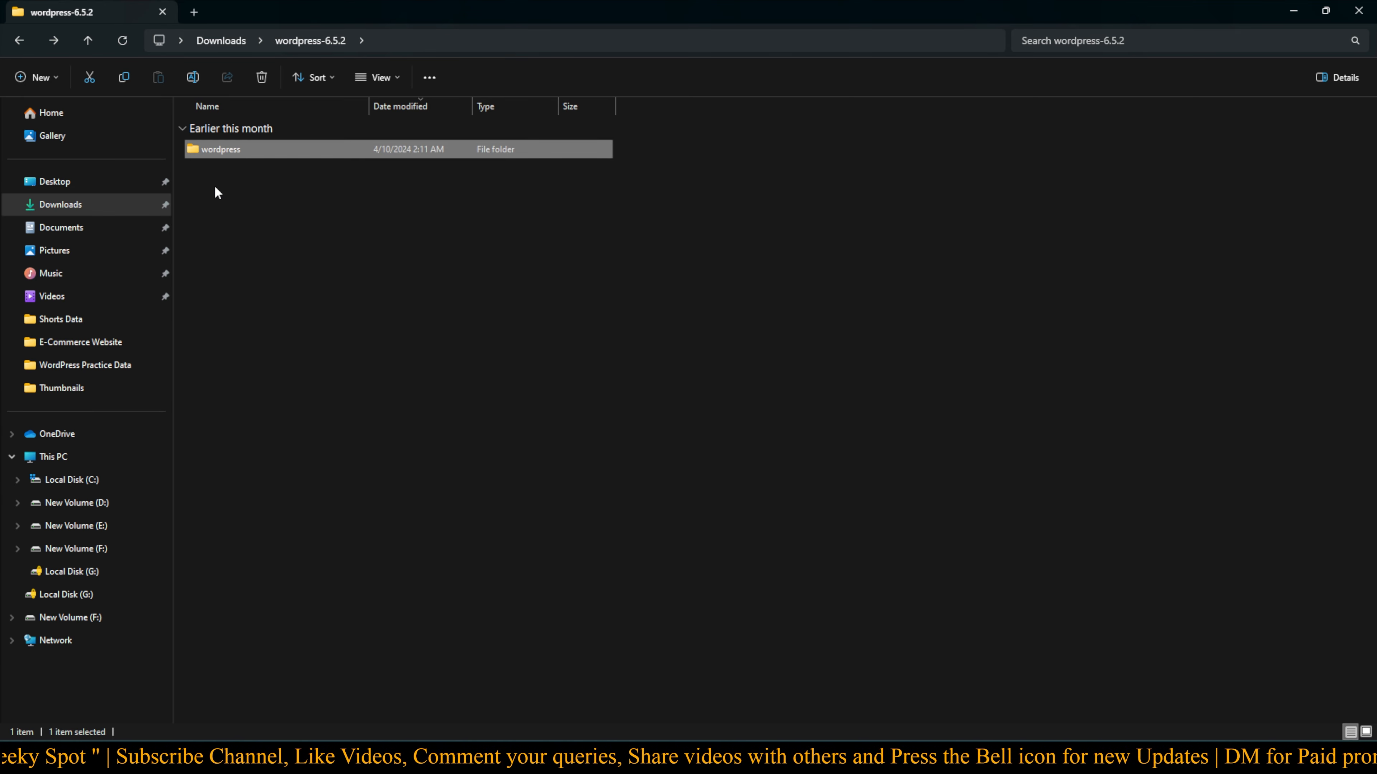
pyautogui.rightClick(206, 156)
pyautogui.click(248, 166)
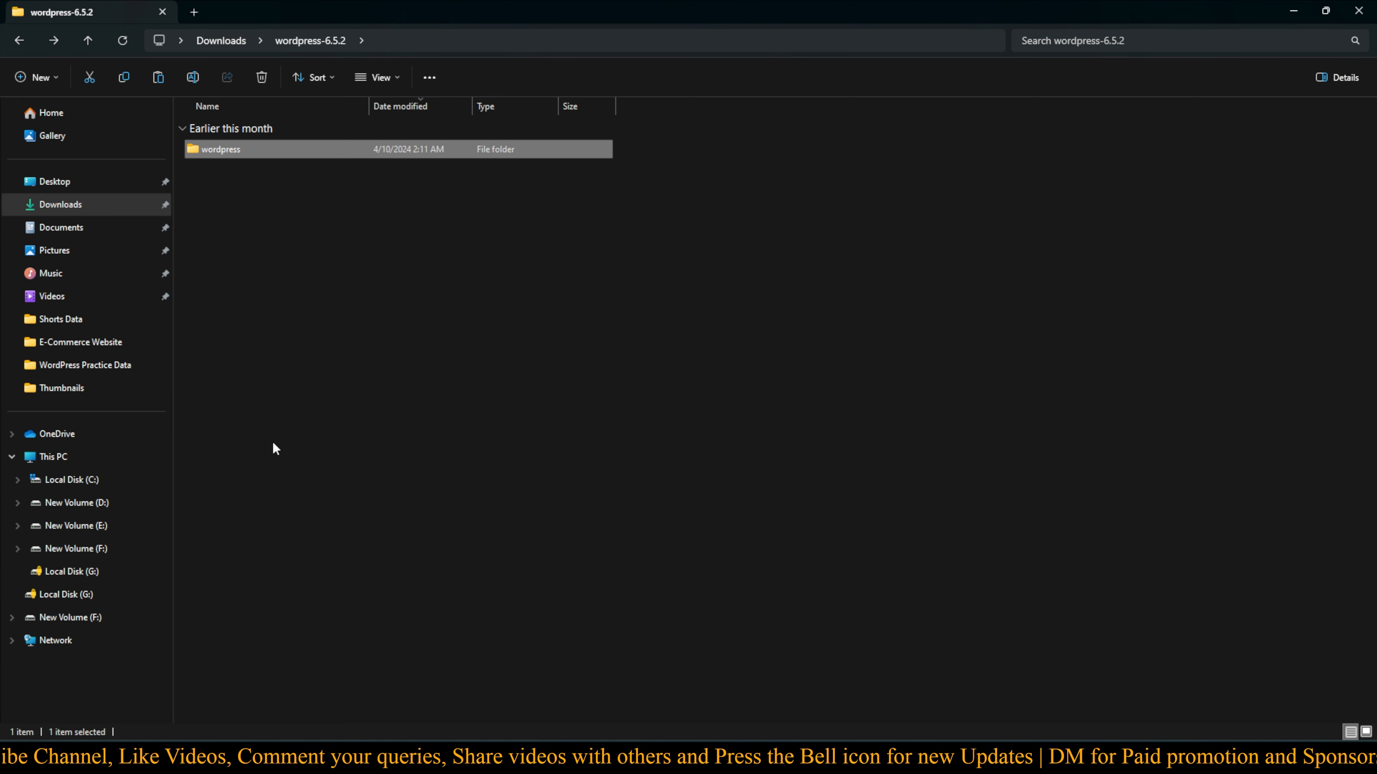
# Paste the copied wordpress folder into D:\Window Files\Xampp\htdocs
pyautogui.click(104, 509)
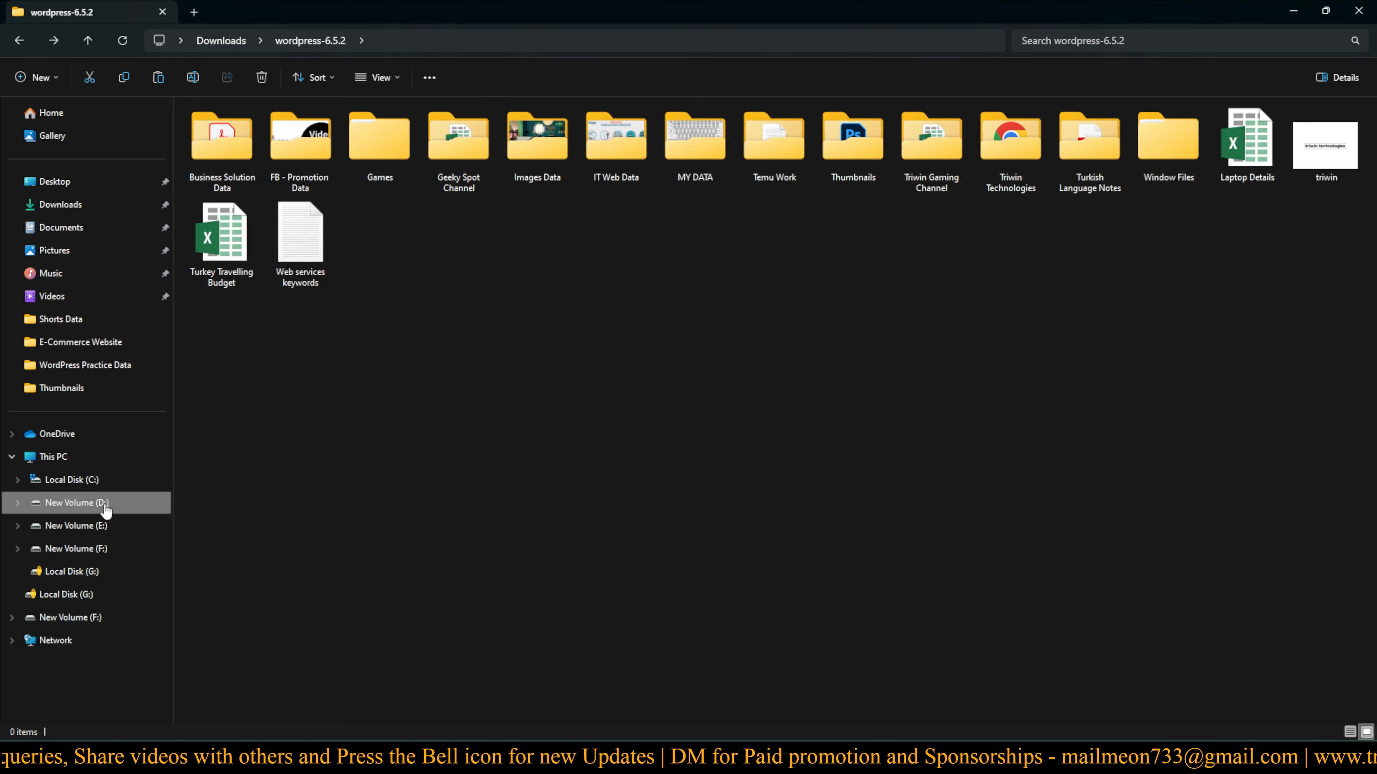
pyautogui.doubleClick(1146, 158)
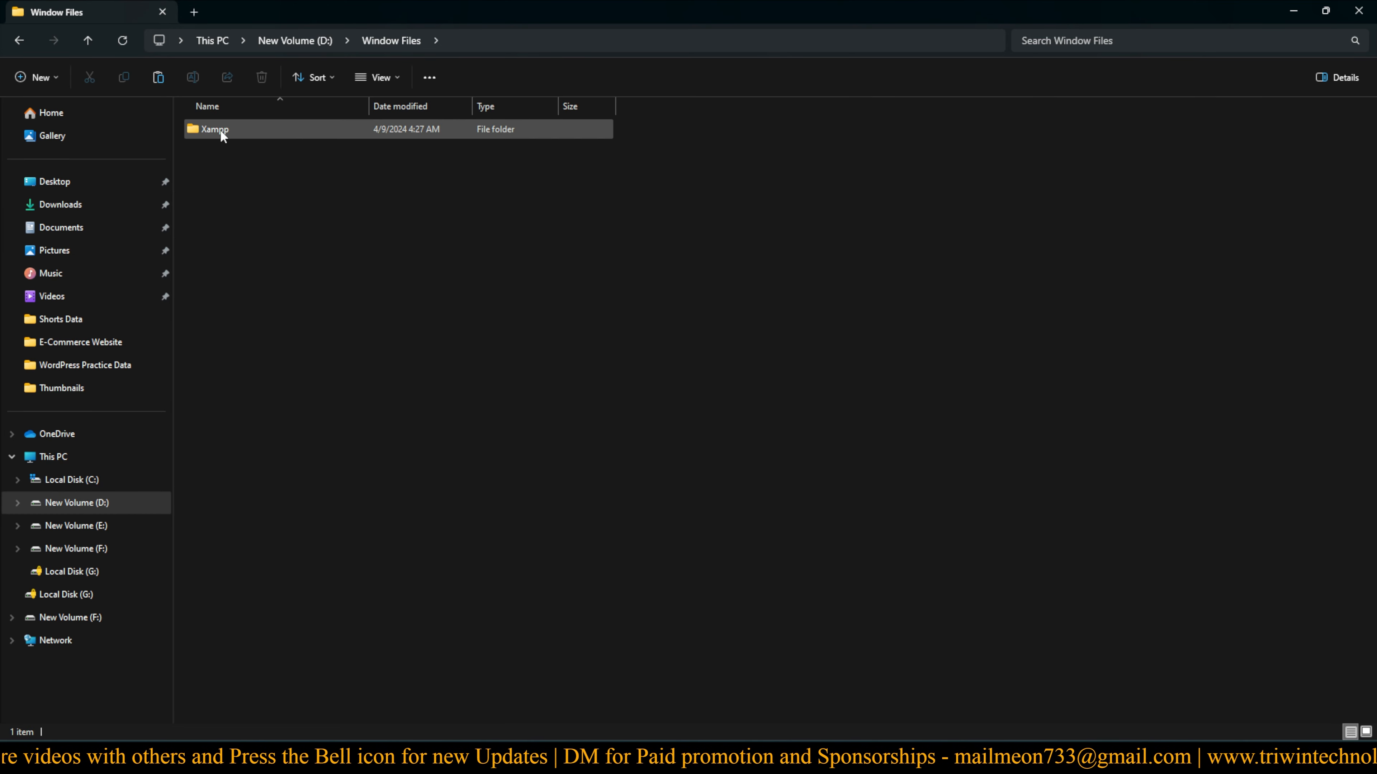
pyautogui.doubleClick(239, 132)
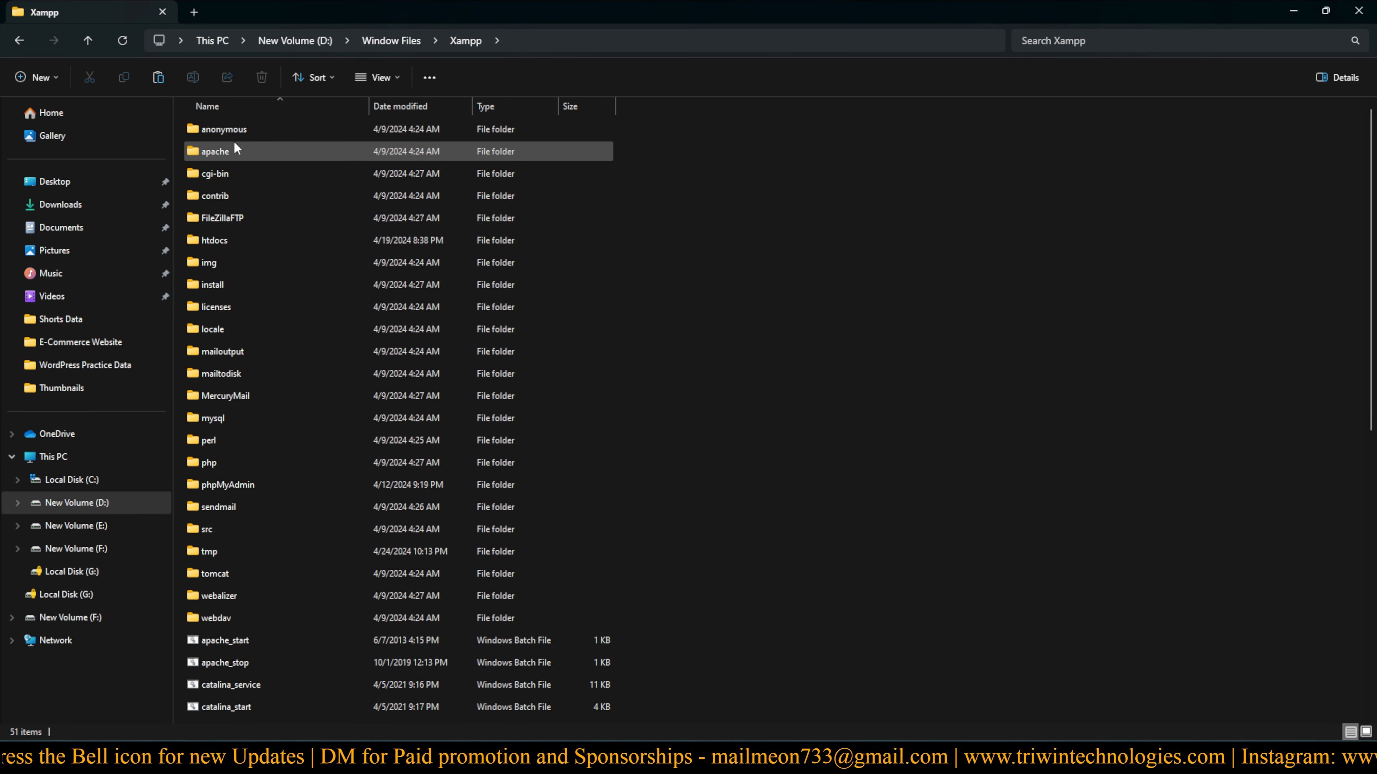
pyautogui.moveTo(216, 242)
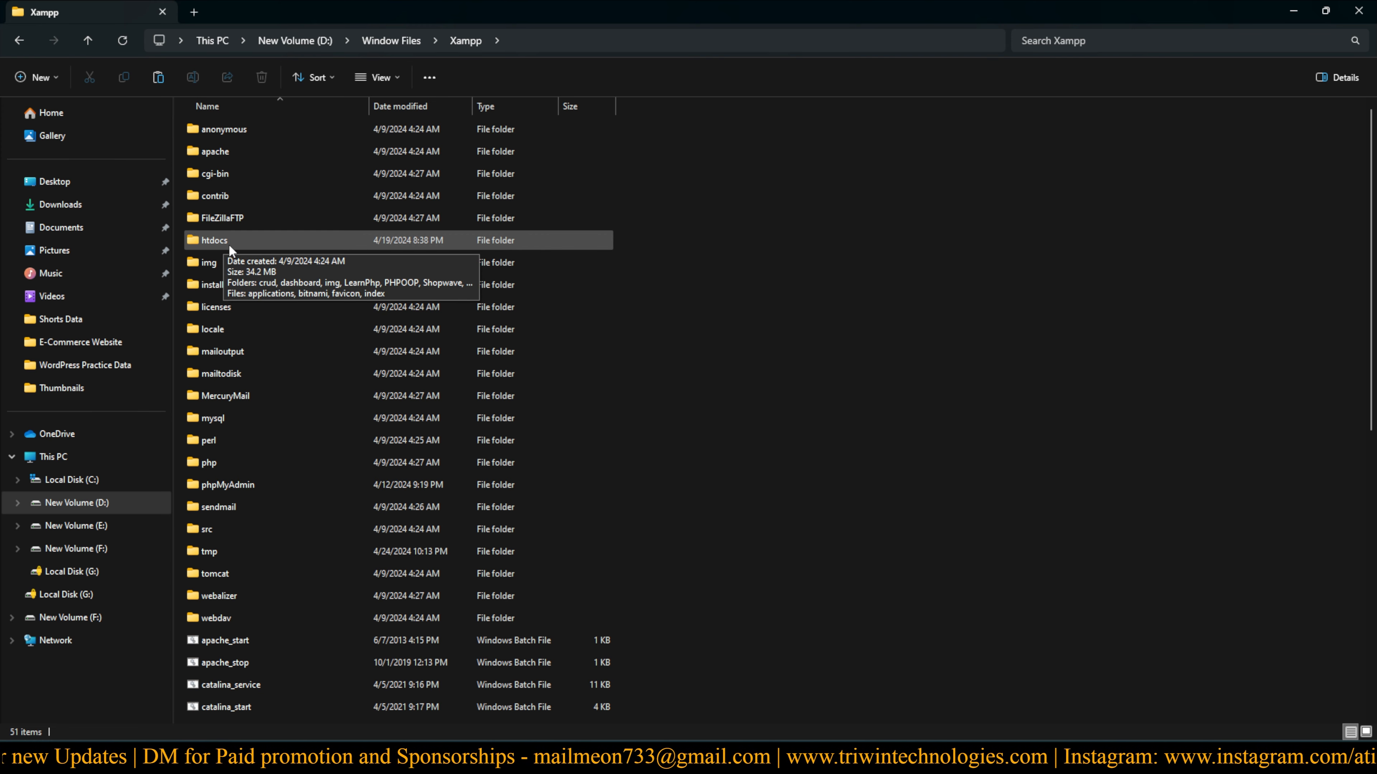
pyautogui.doubleClick(247, 240)
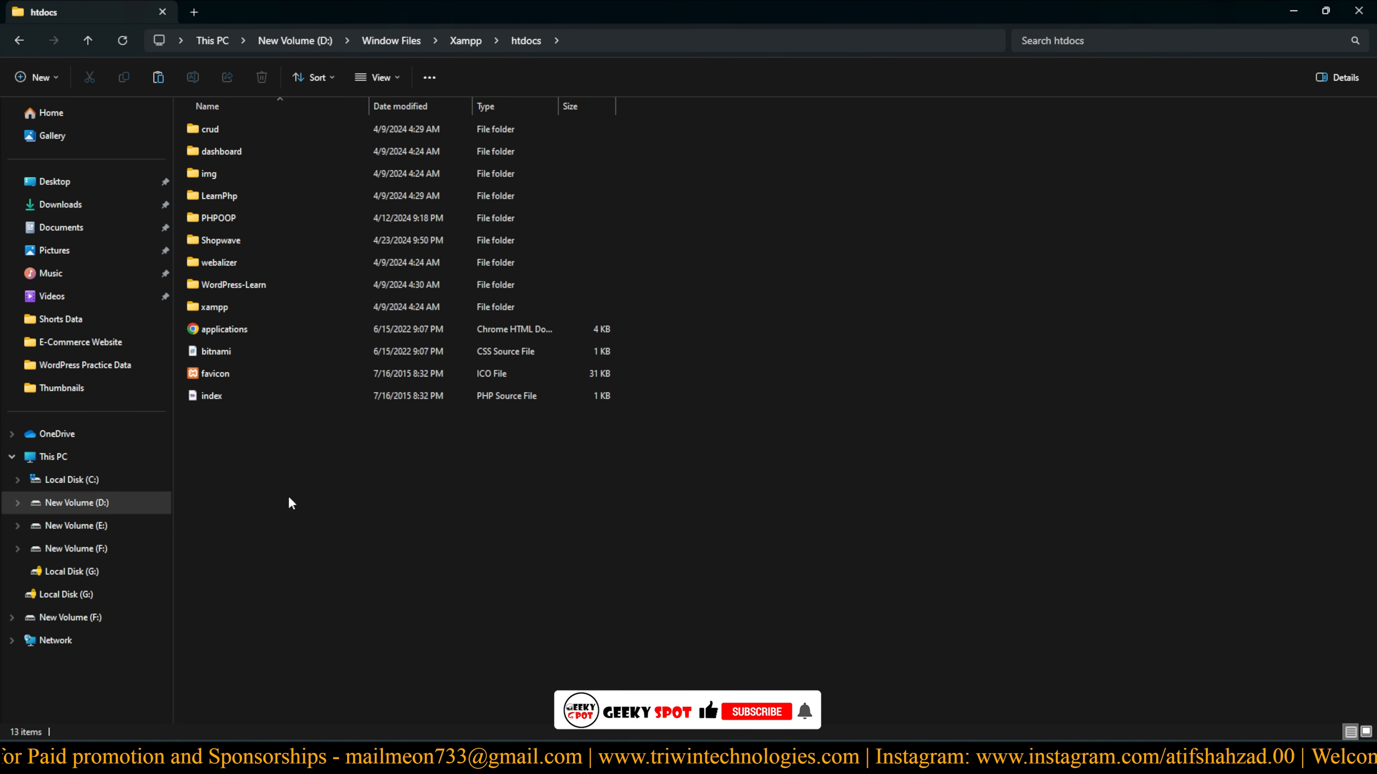
pyautogui.rightClick(296, 484)
pyautogui.press('Escape')
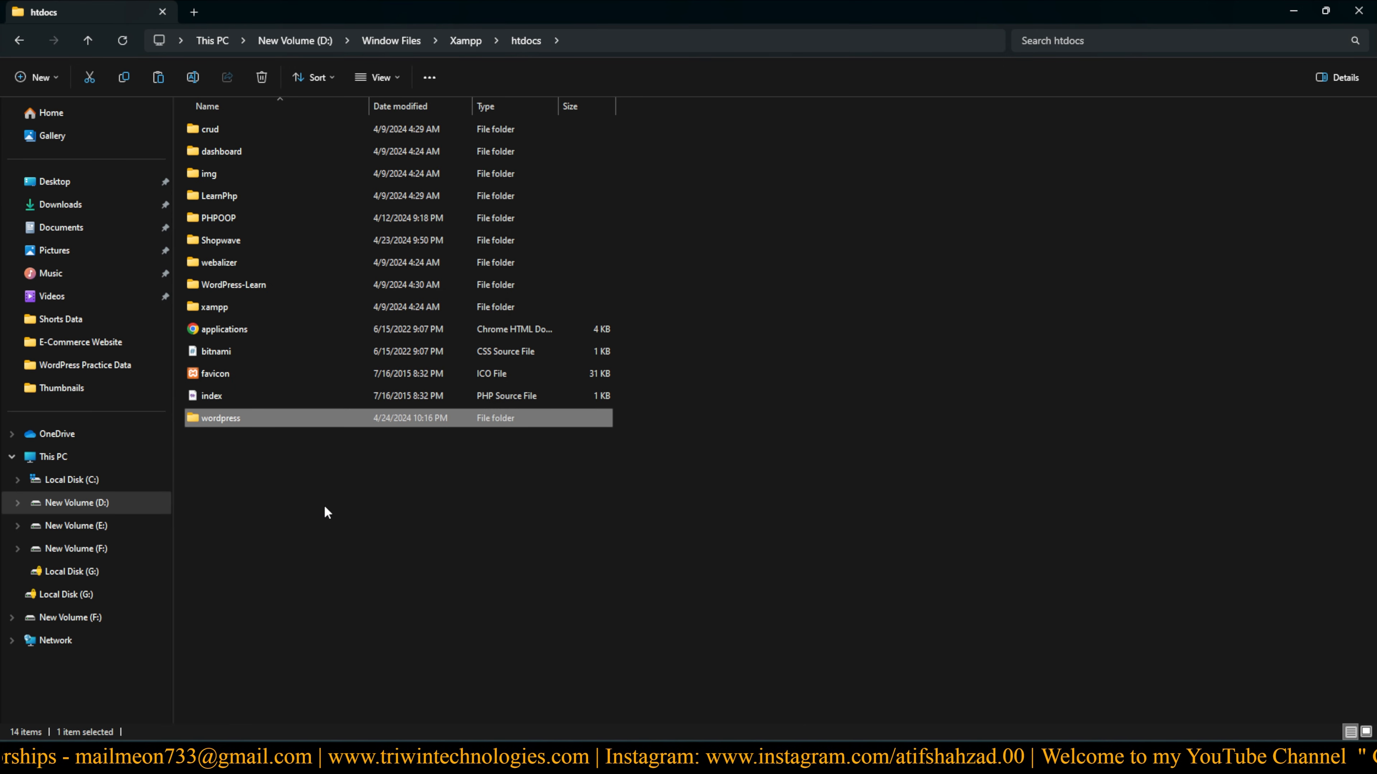
pyautogui.click(324, 506)
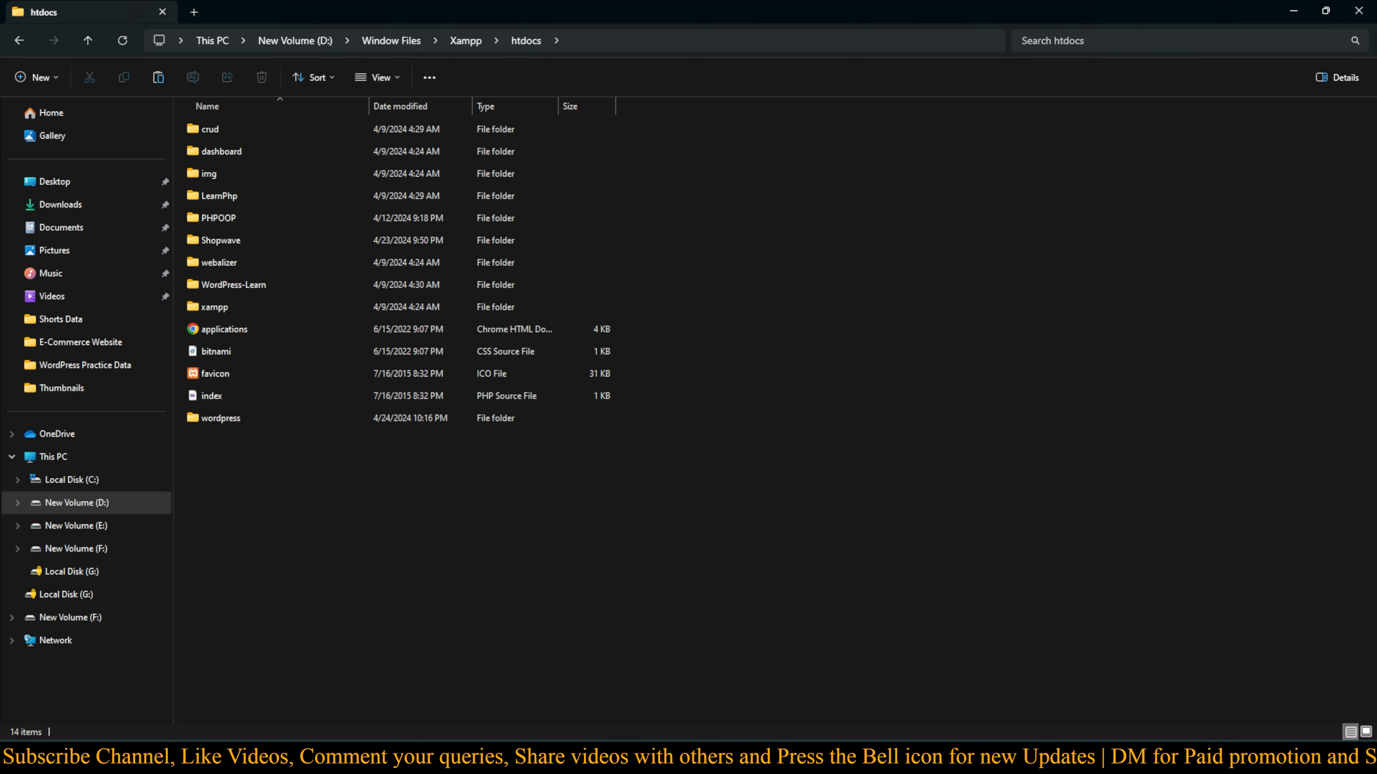
# In Chrome, open a blank tab and close the XAMPP and WordPress download tabs
pyautogui.click(704, 758)
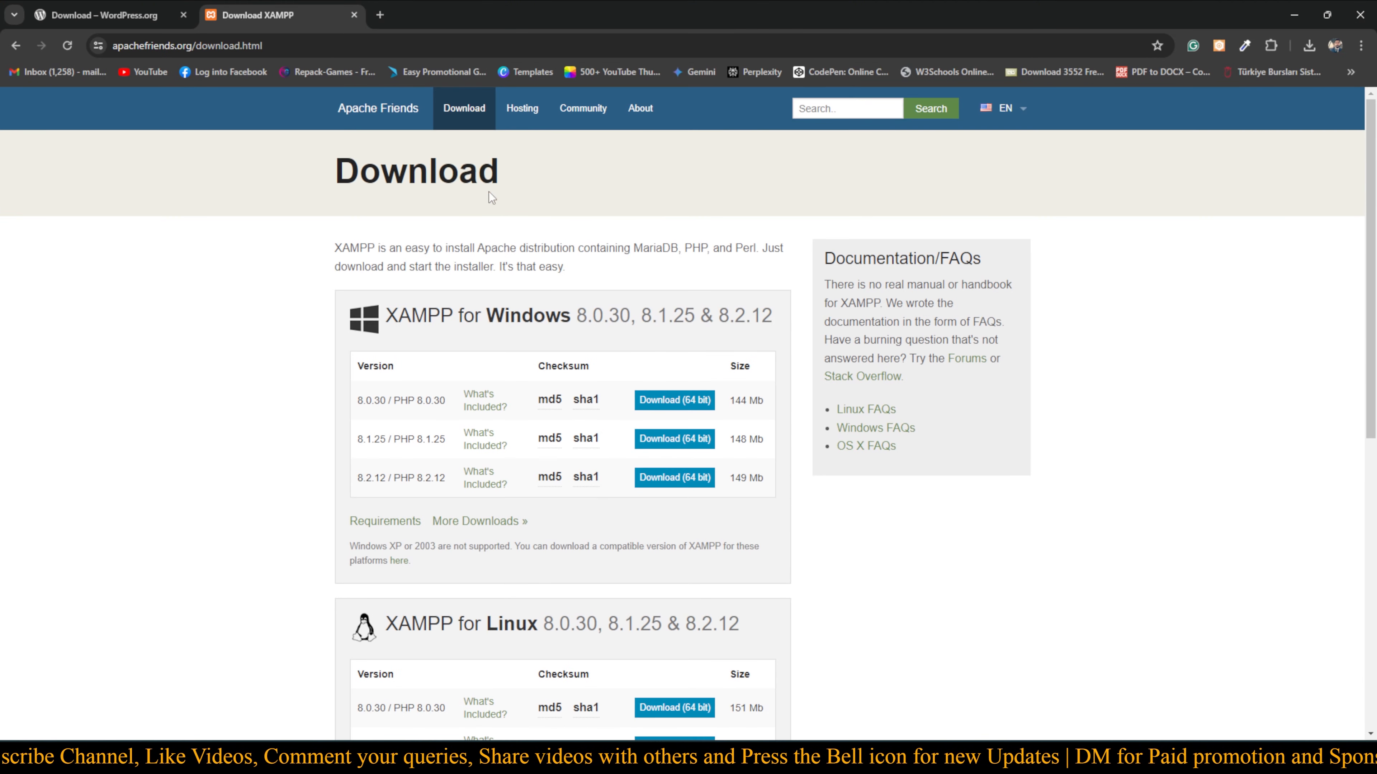
pyautogui.click(380, 14)
pyautogui.click(354, 15)
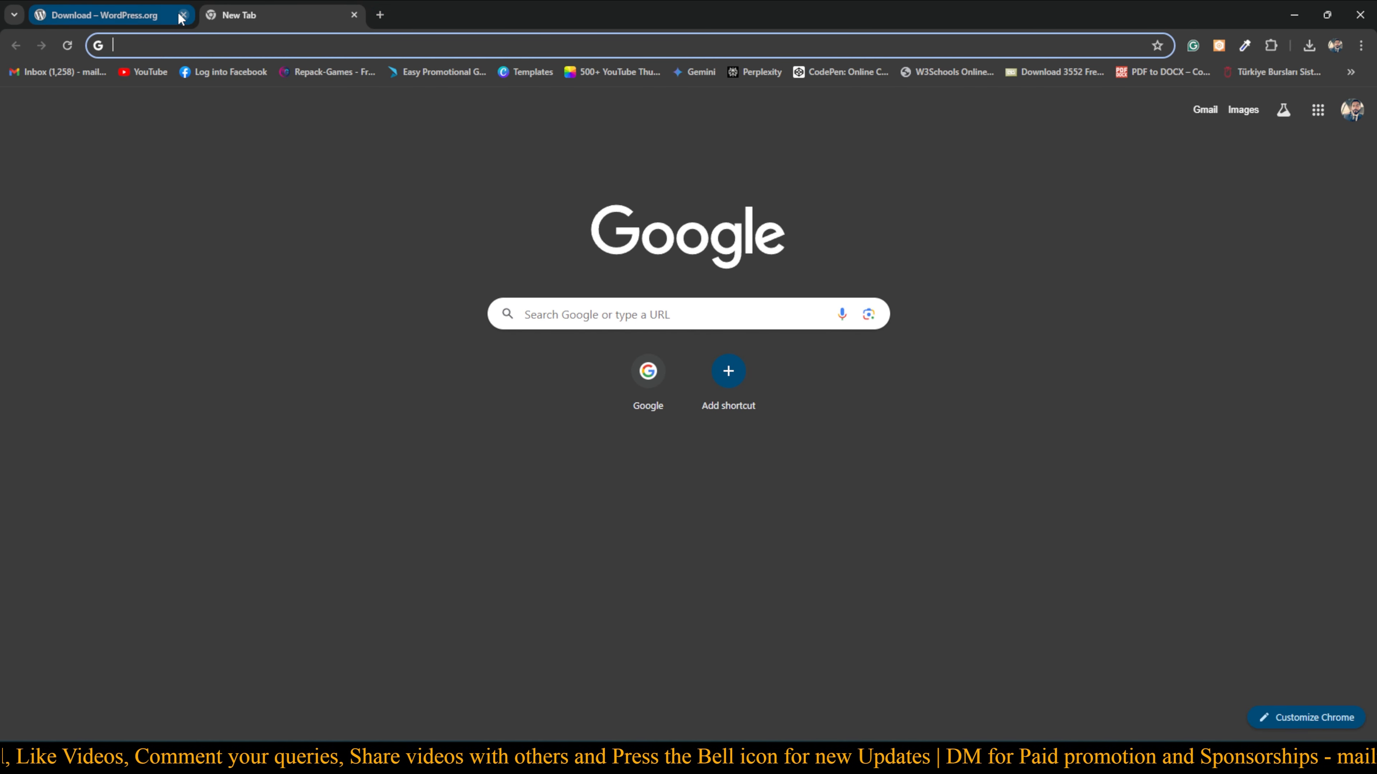
pyautogui.click(183, 16)
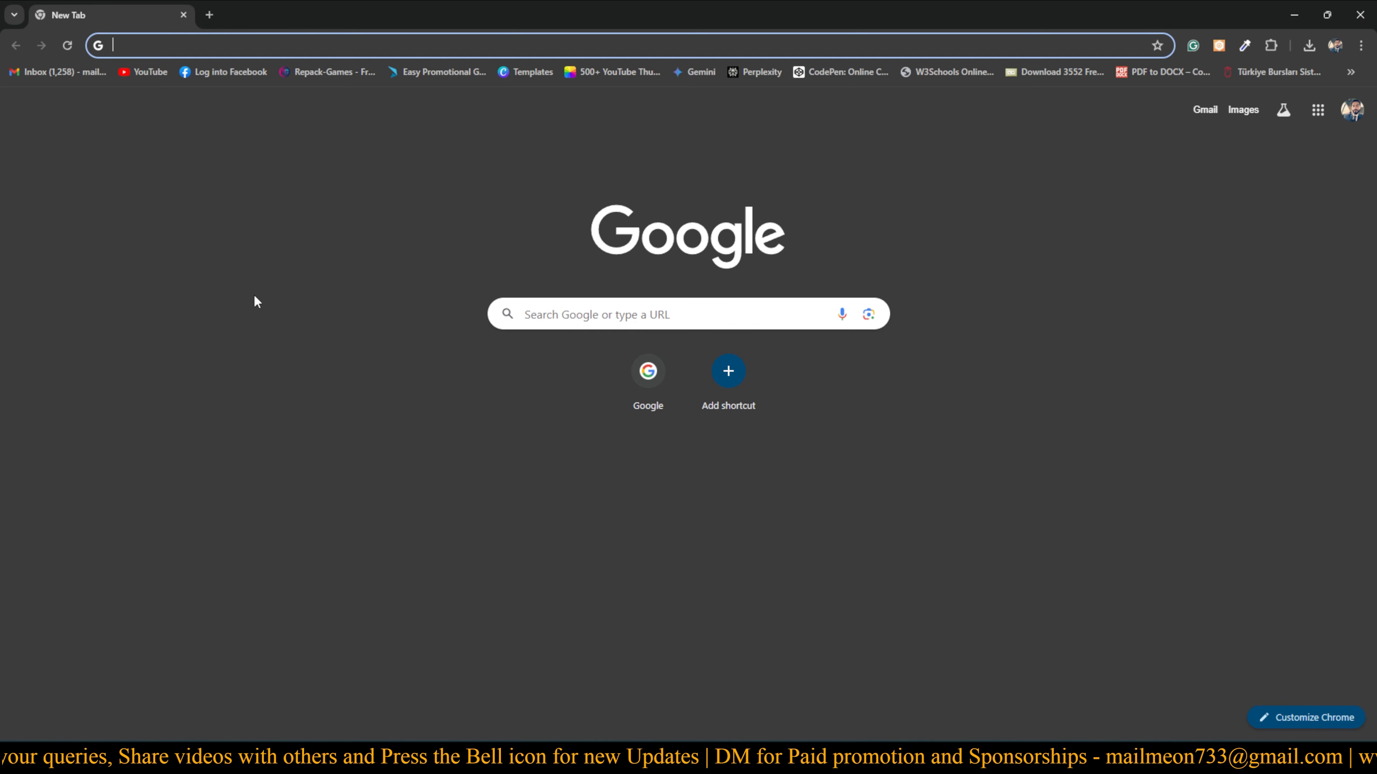
# Google 'phpmyadmin', open the official phpmyadmin.net site, then return to XAMPP Control Panel
pyautogui.write('p')
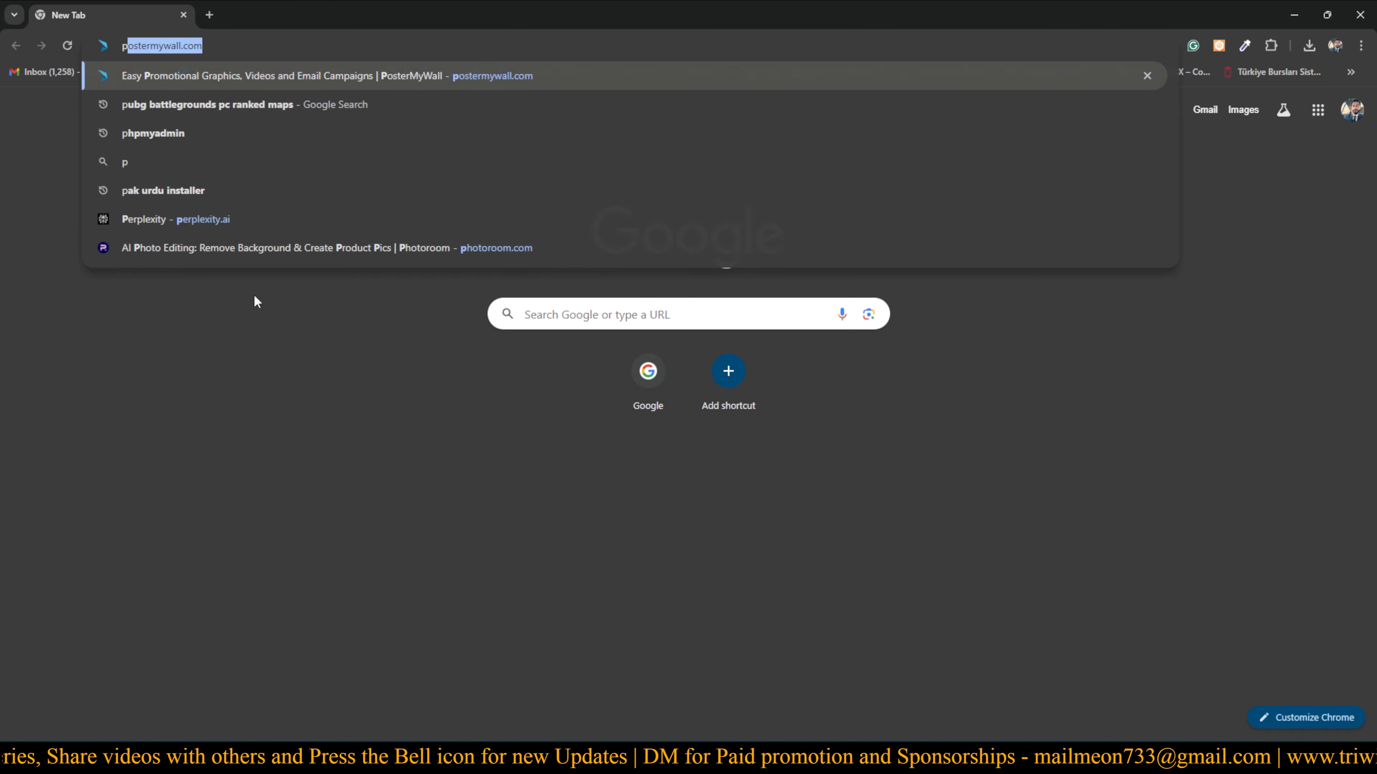
pyautogui.write('hpmyadmin')
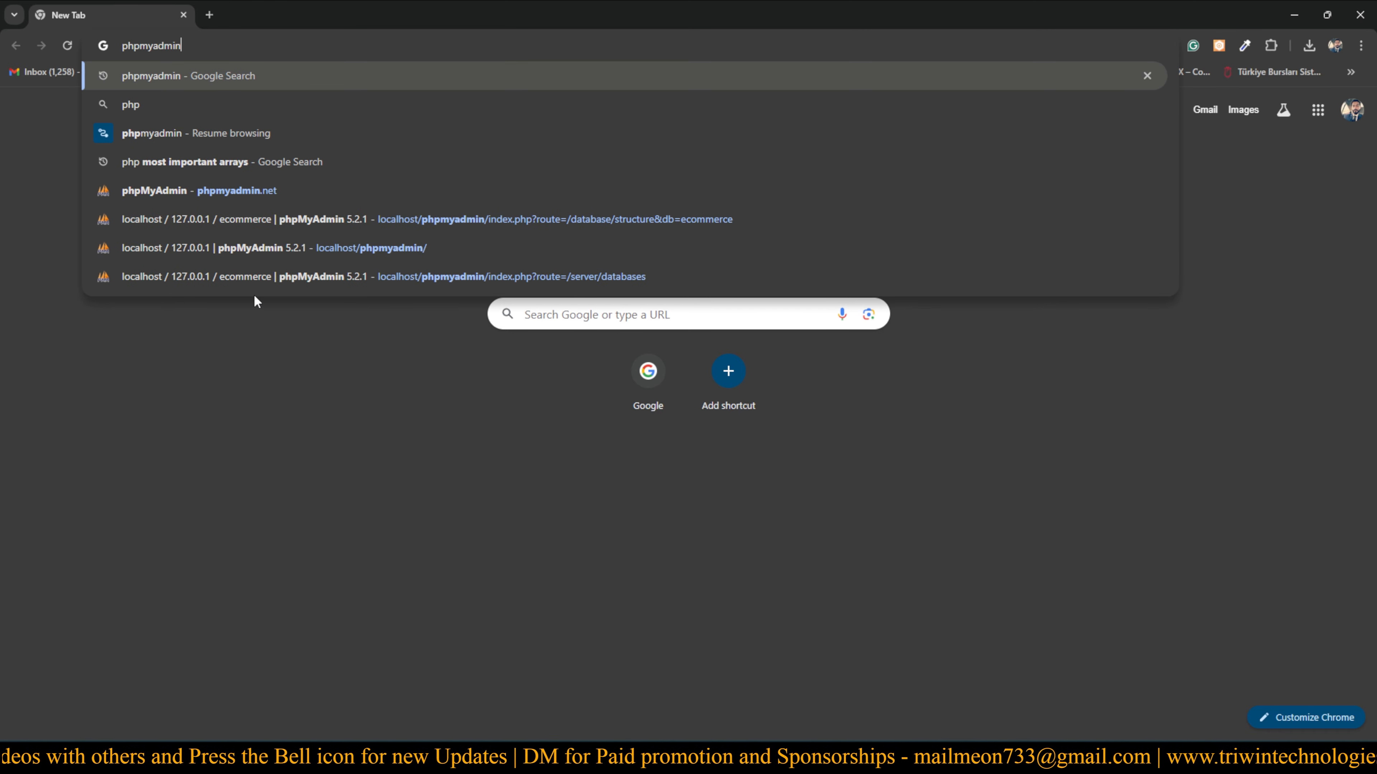
pyautogui.press('Return')
pyautogui.scroll(-6, 103, 337)
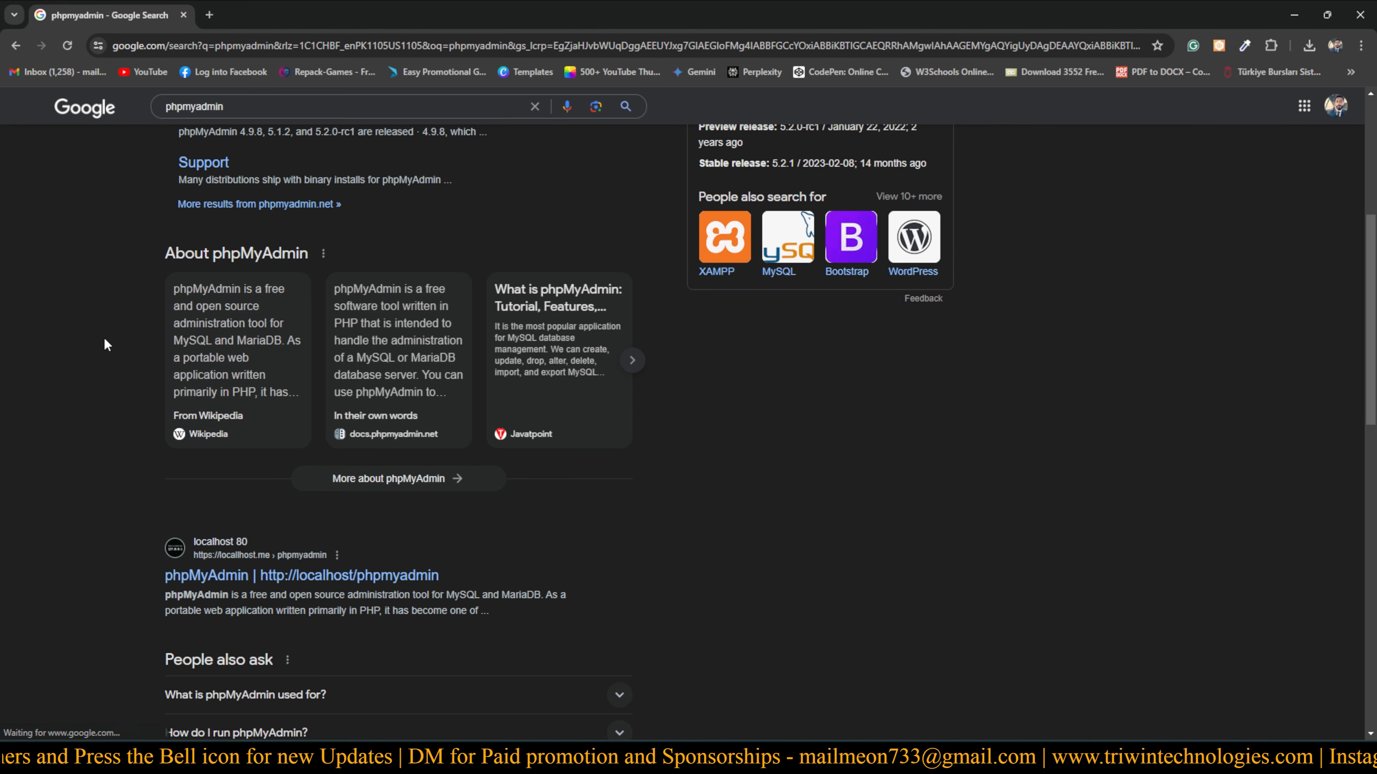
pyautogui.scroll(6, 100, 339)
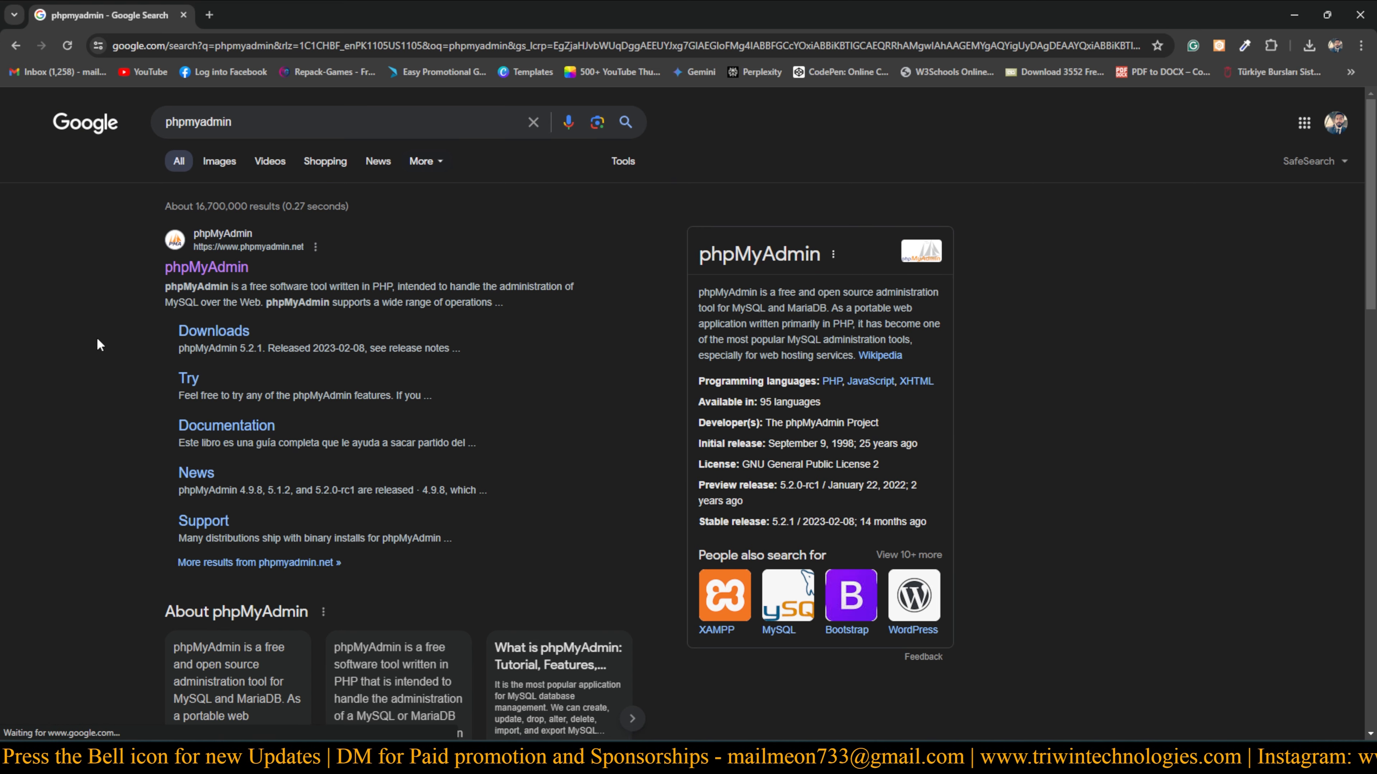
pyautogui.click(217, 271)
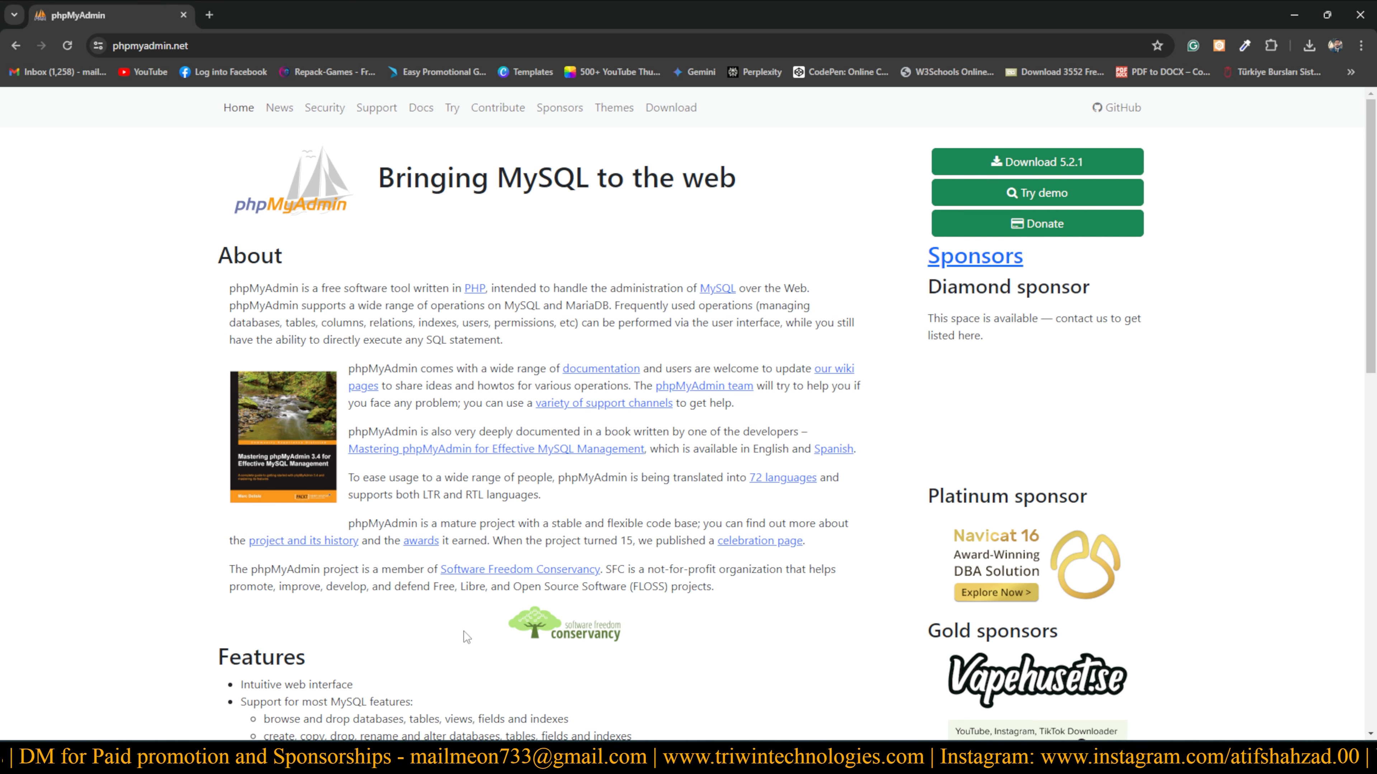
pyautogui.click(259, 45)
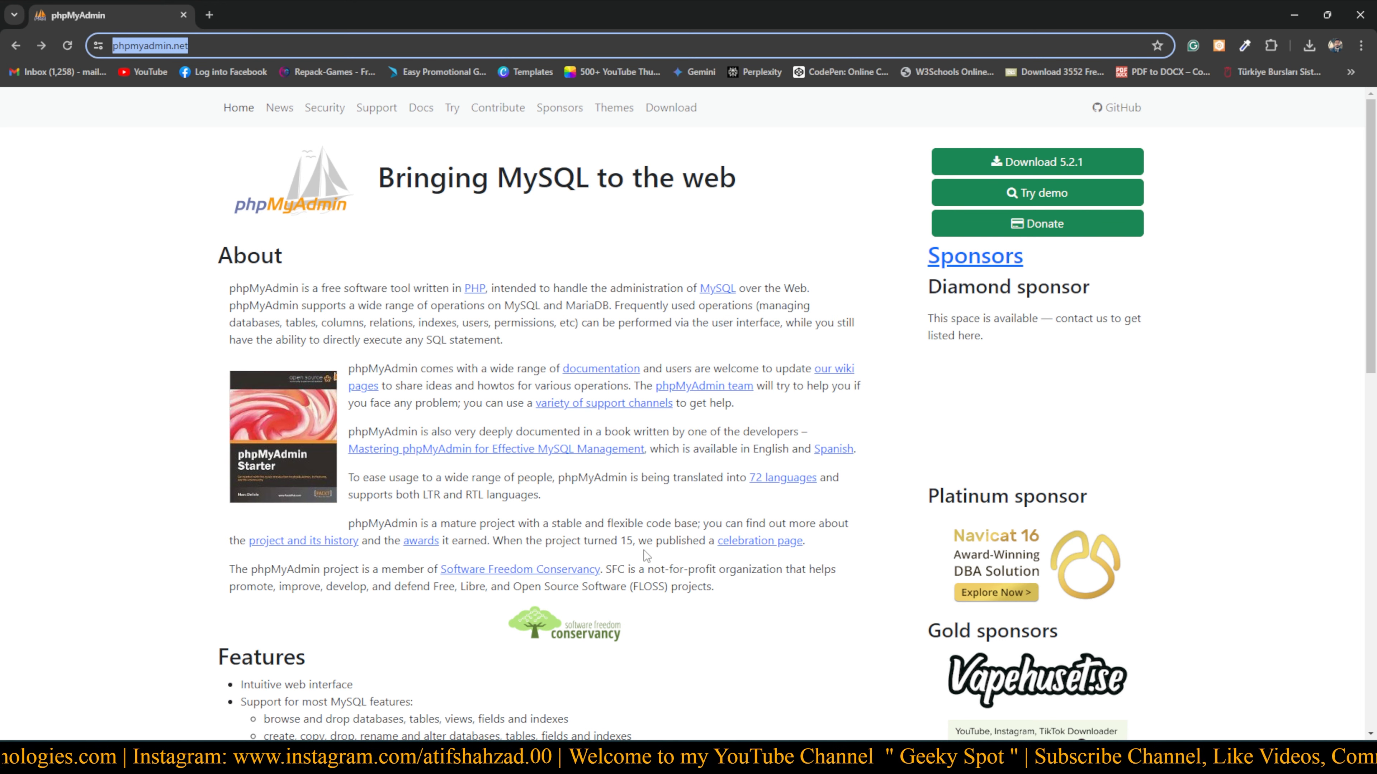
pyautogui.click(743, 758)
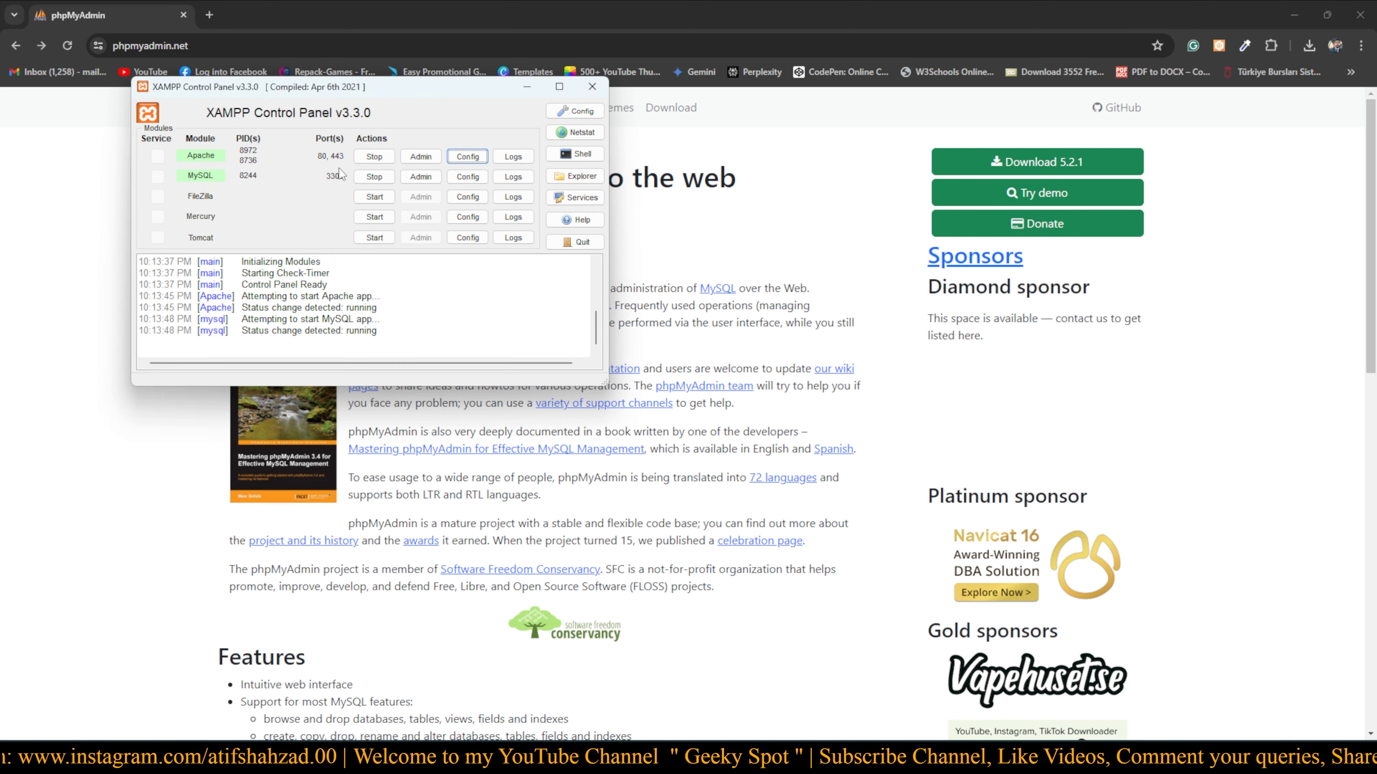
# Open the local XAMPP dashboard via Apache's Admin button and go on to localhost/phpmyadmin
pyautogui.click(418, 158)
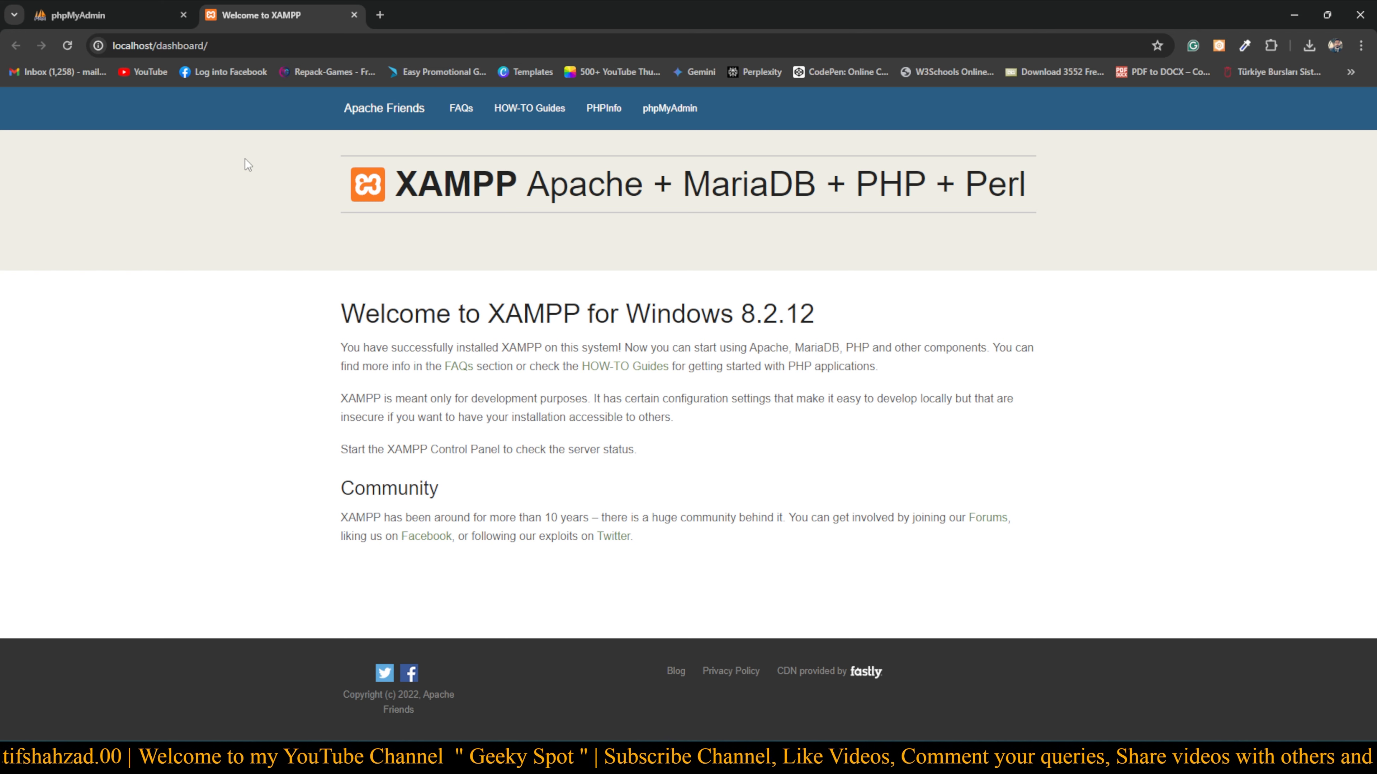
pyautogui.click(183, 15)
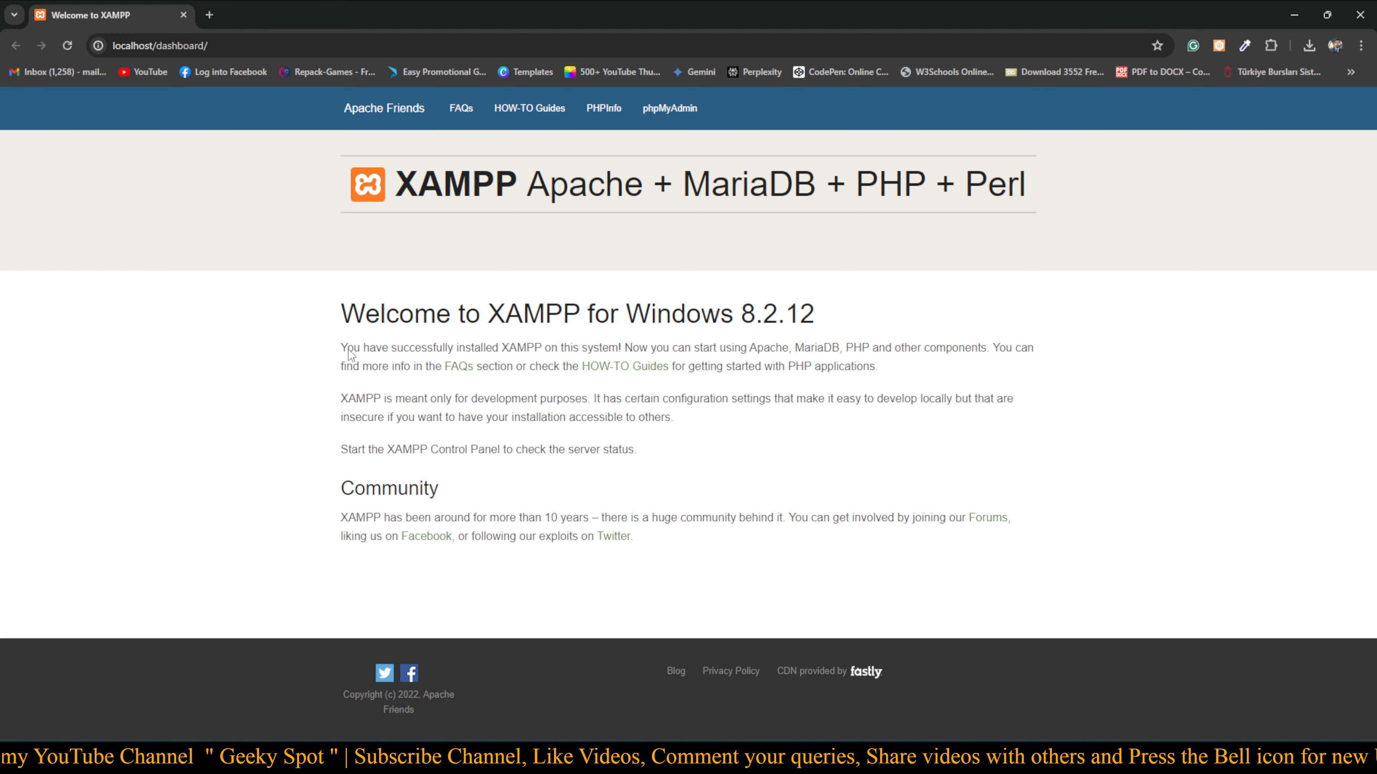
pyautogui.click(743, 758)
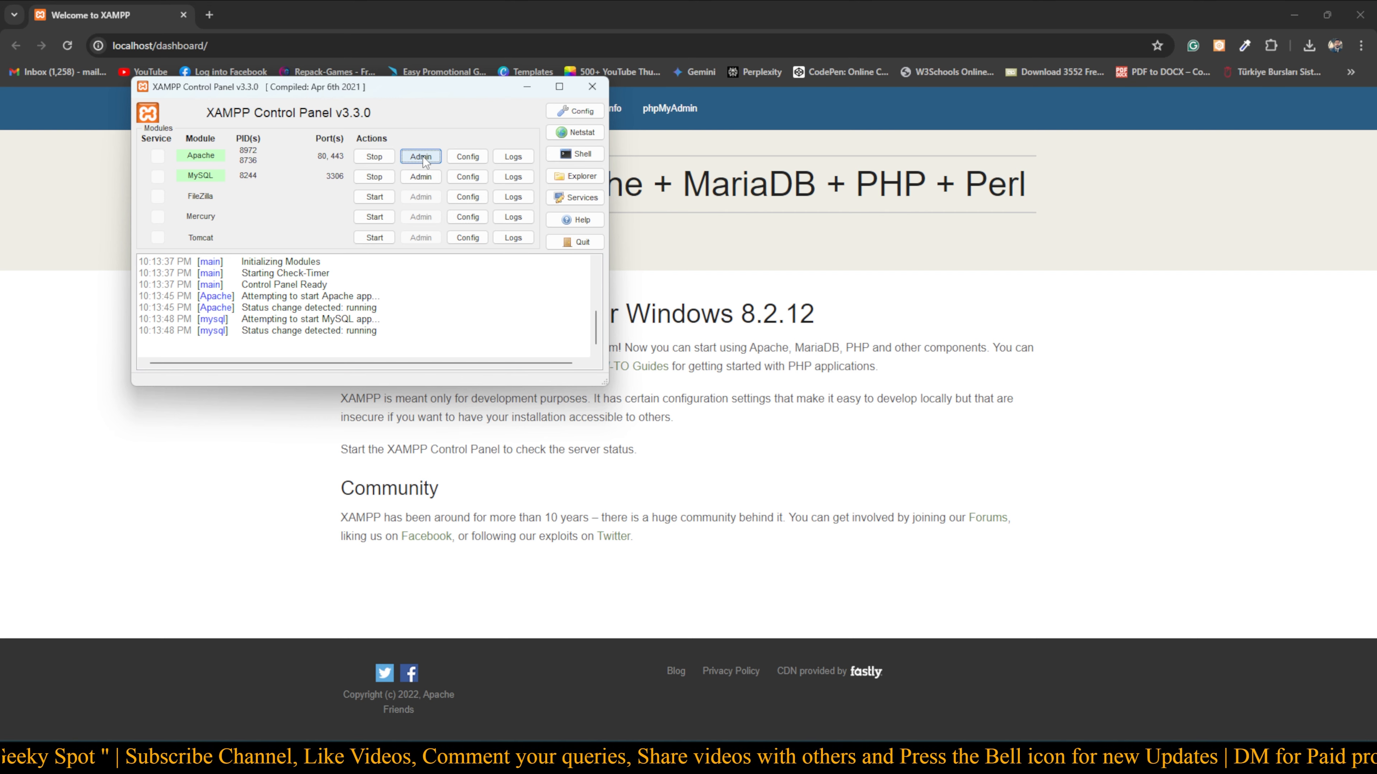
pyautogui.click(618, 219)
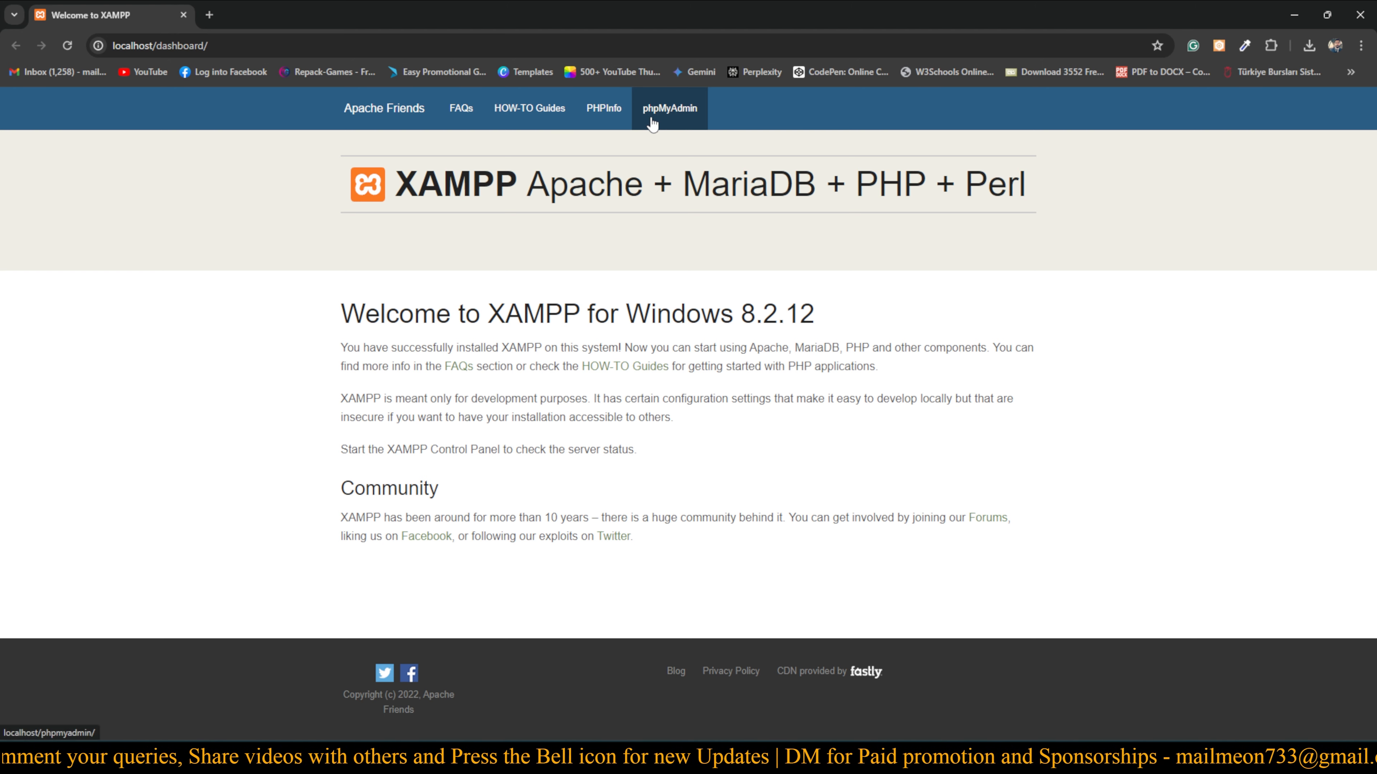
pyautogui.click(674, 119)
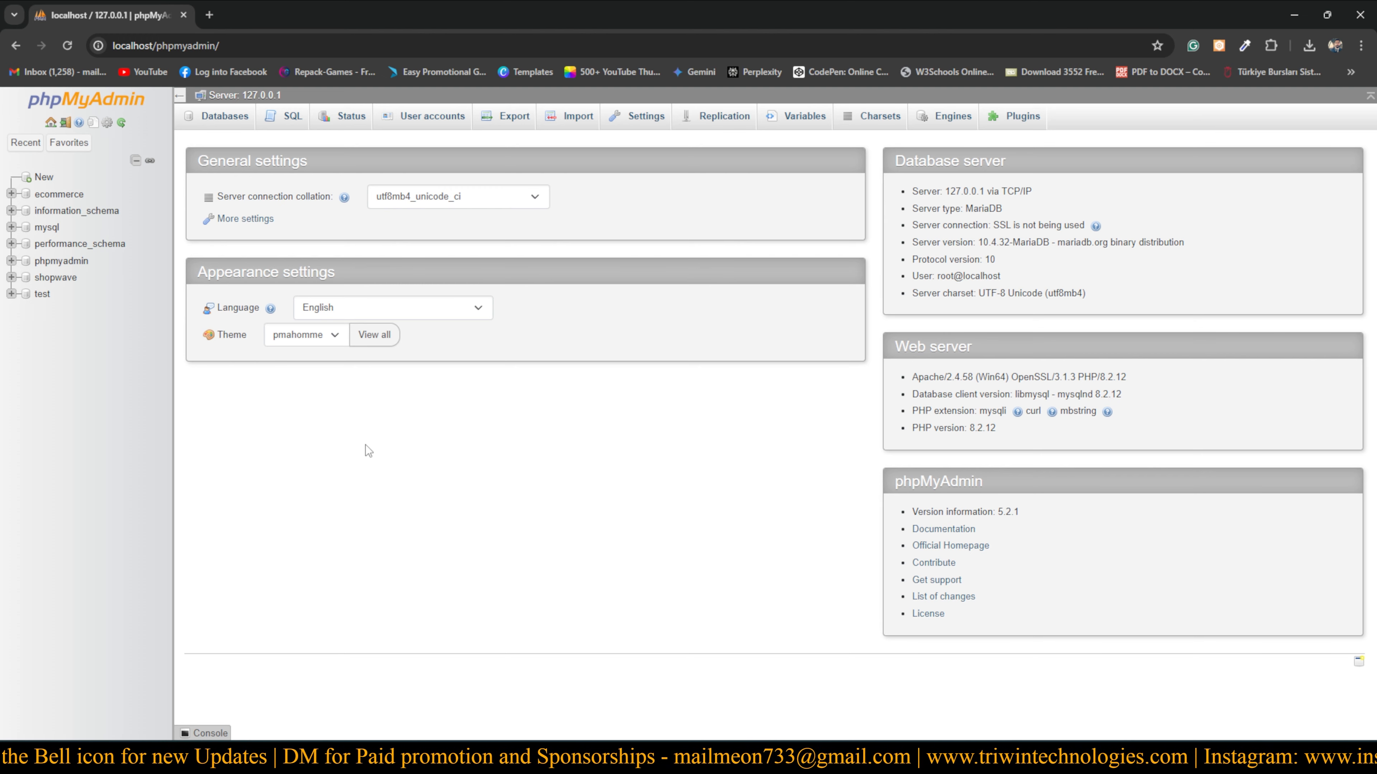
# Create the database 'testdatabase' under Databases and refresh to see it listed
pyautogui.click(215, 124)
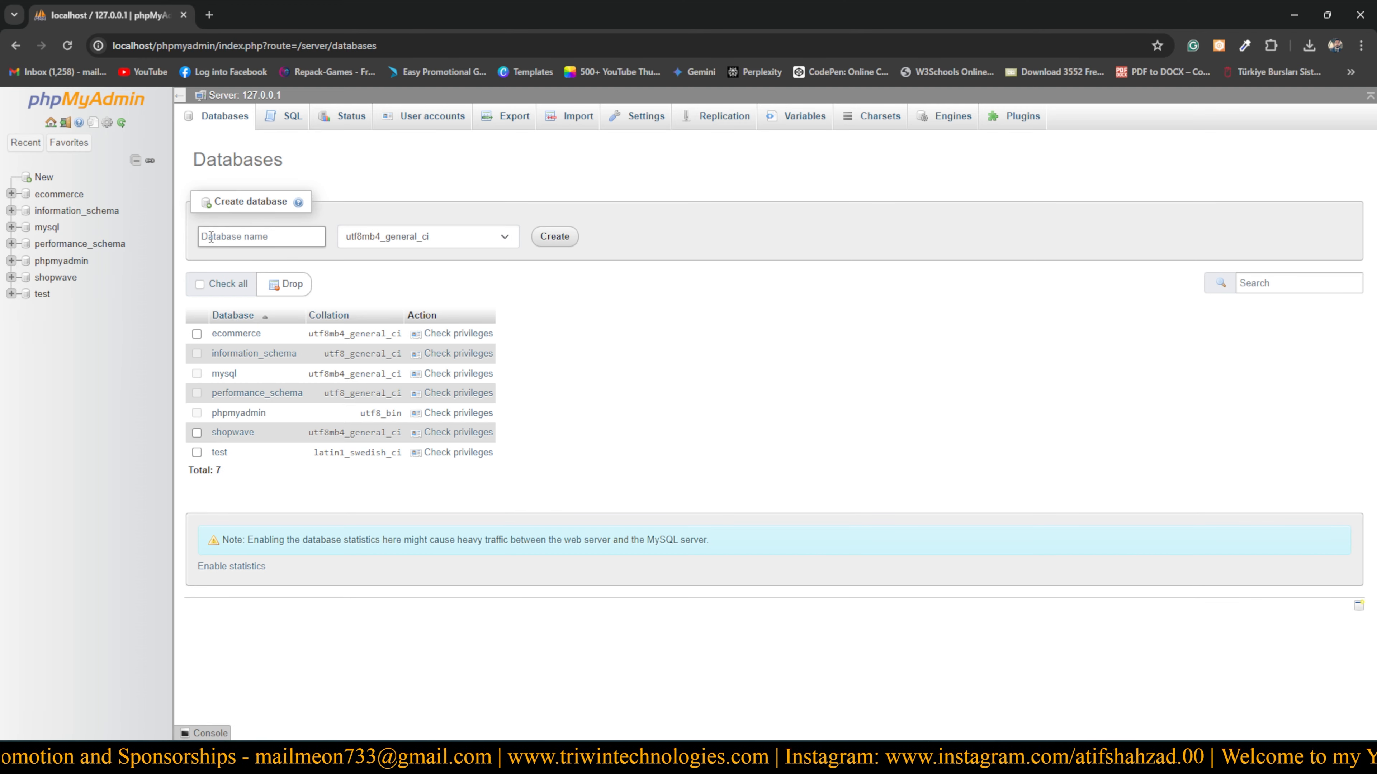
pyautogui.click(228, 239)
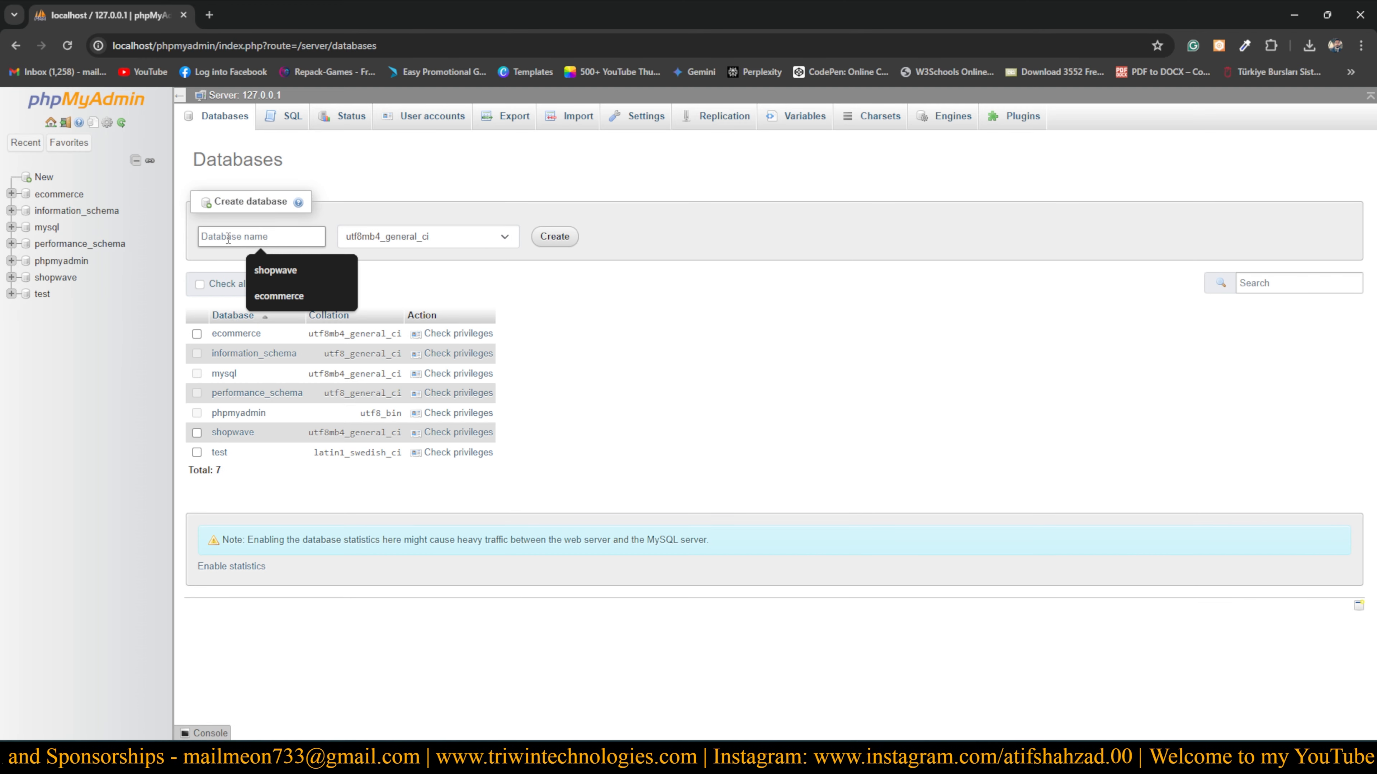
pyautogui.click(336, 197)
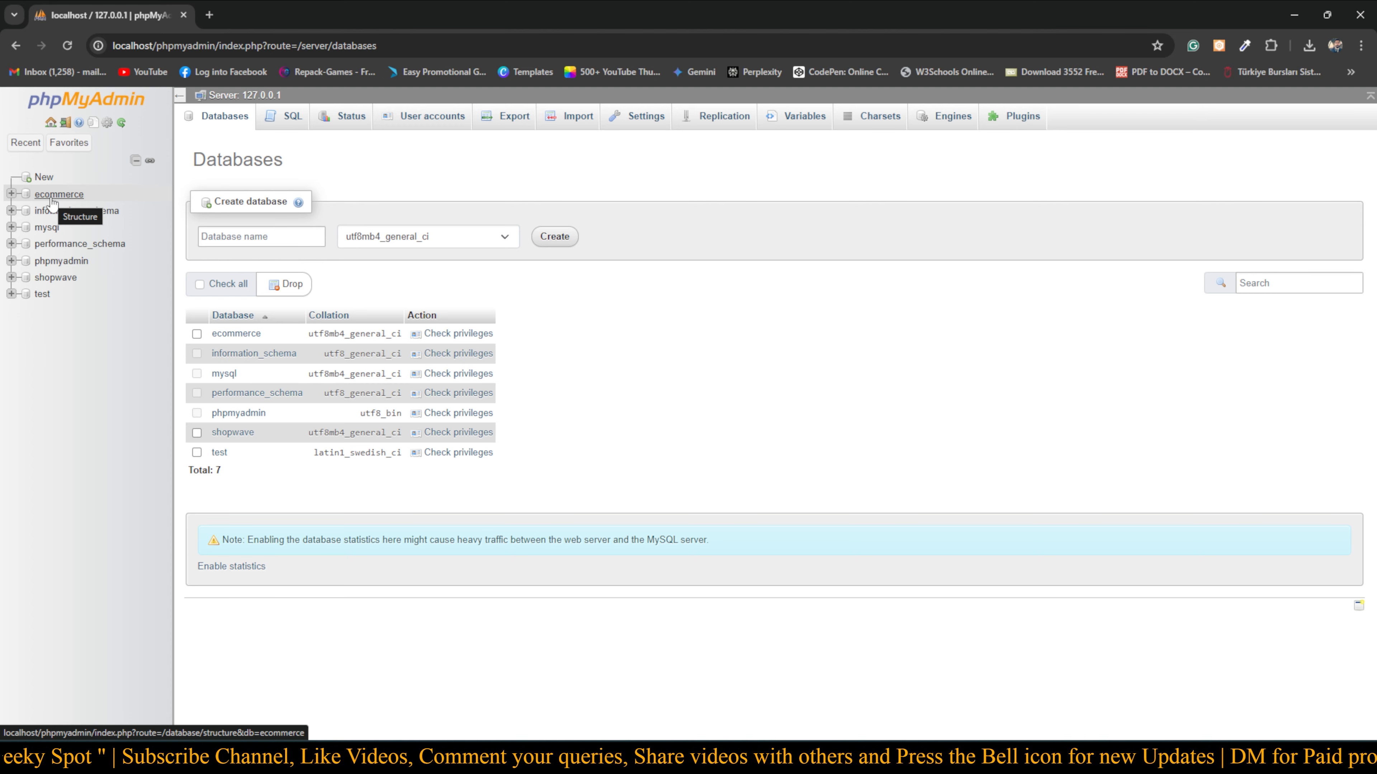
pyautogui.click(220, 239)
pyautogui.write('test')
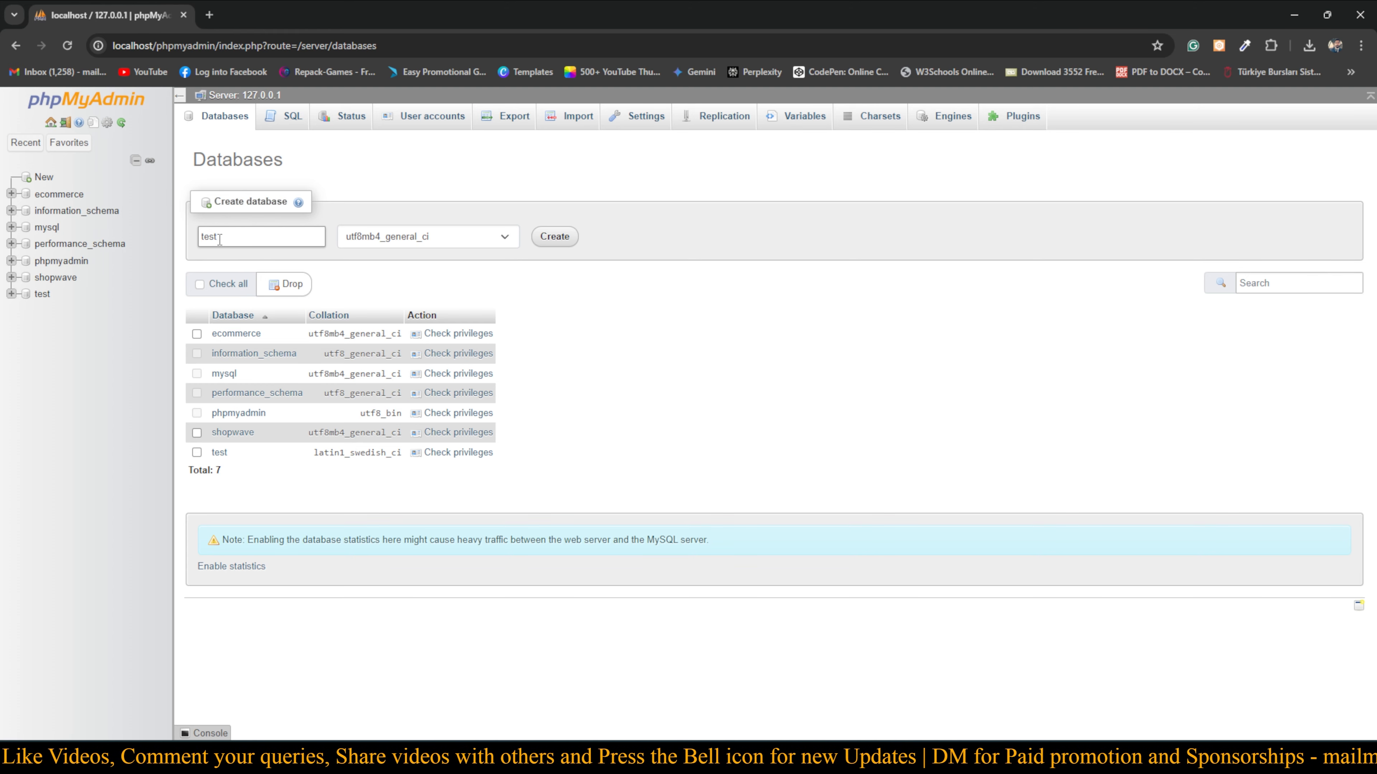
pyautogui.write('datat')
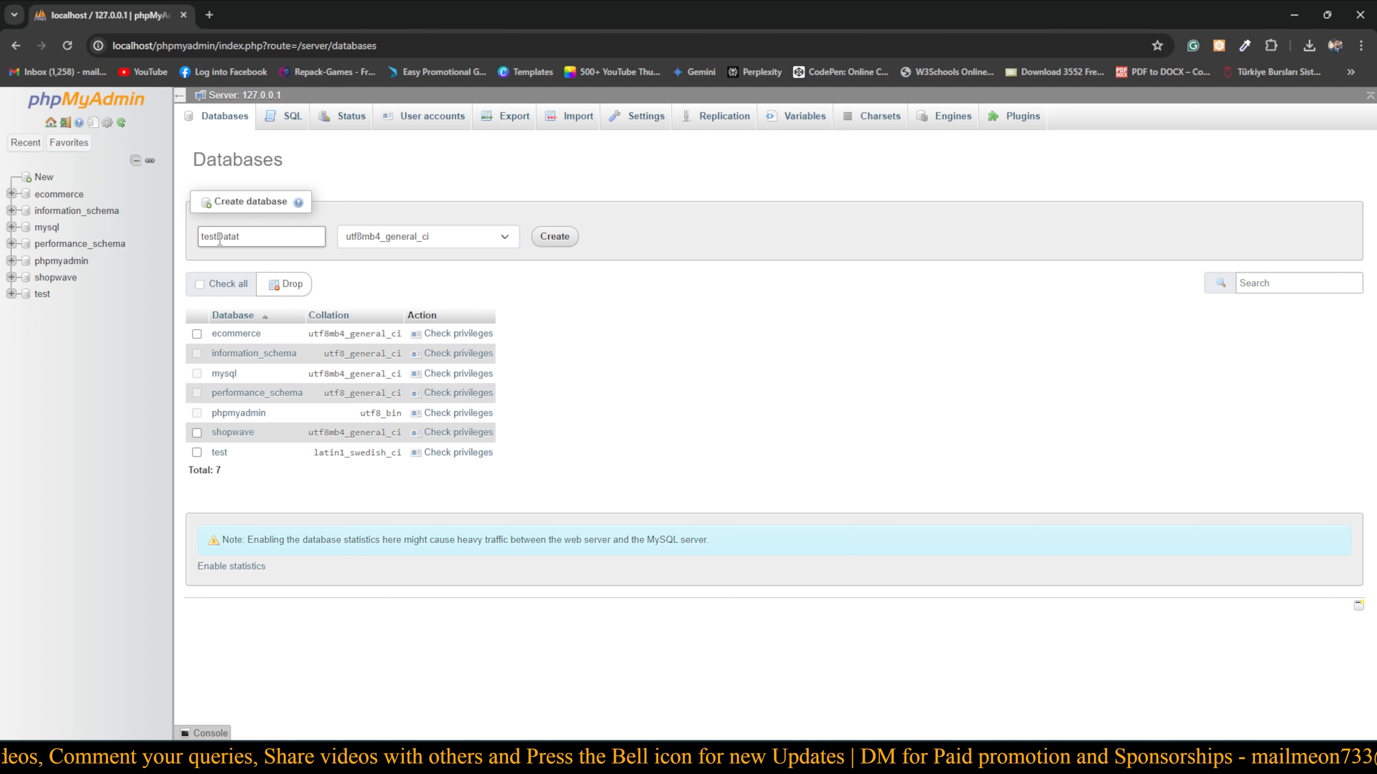
pyautogui.press('BackSpace')
pyautogui.write('base')
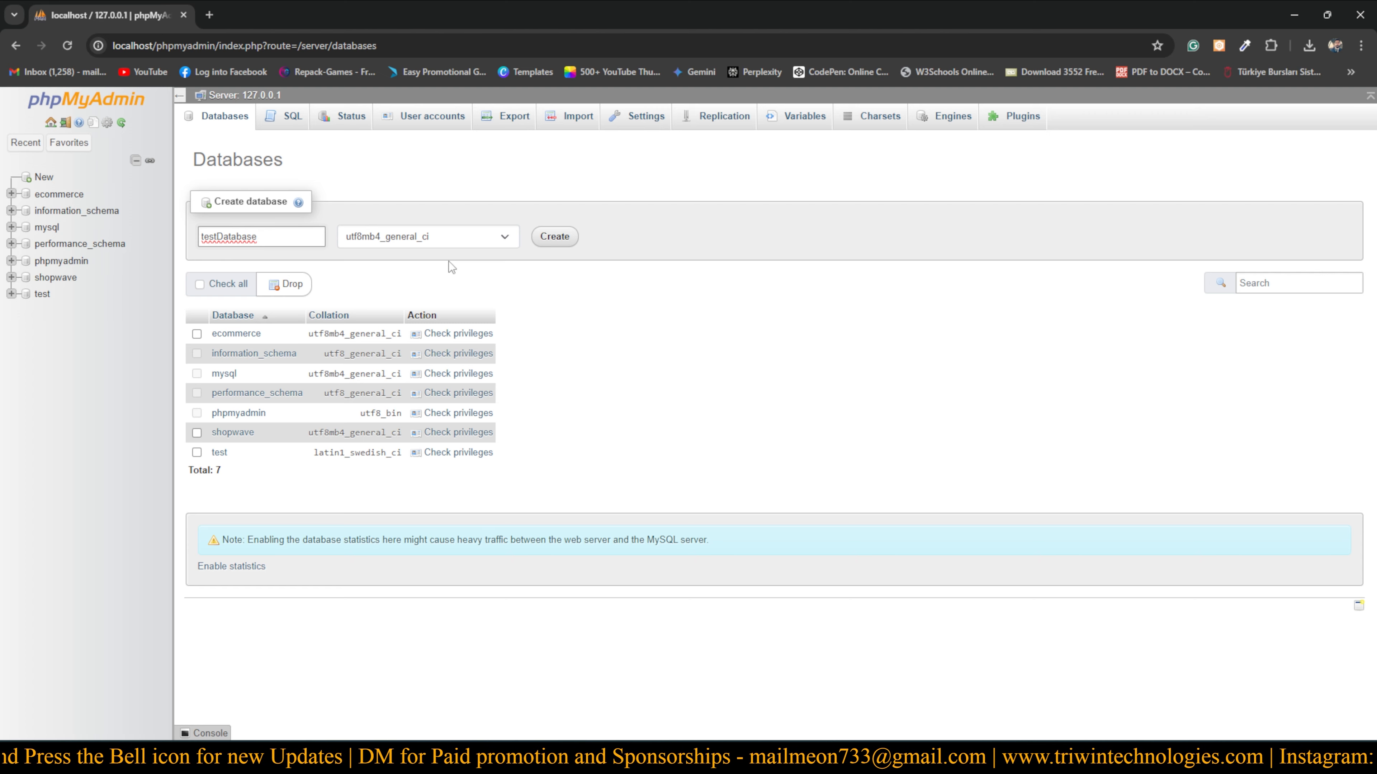
pyautogui.click(560, 243)
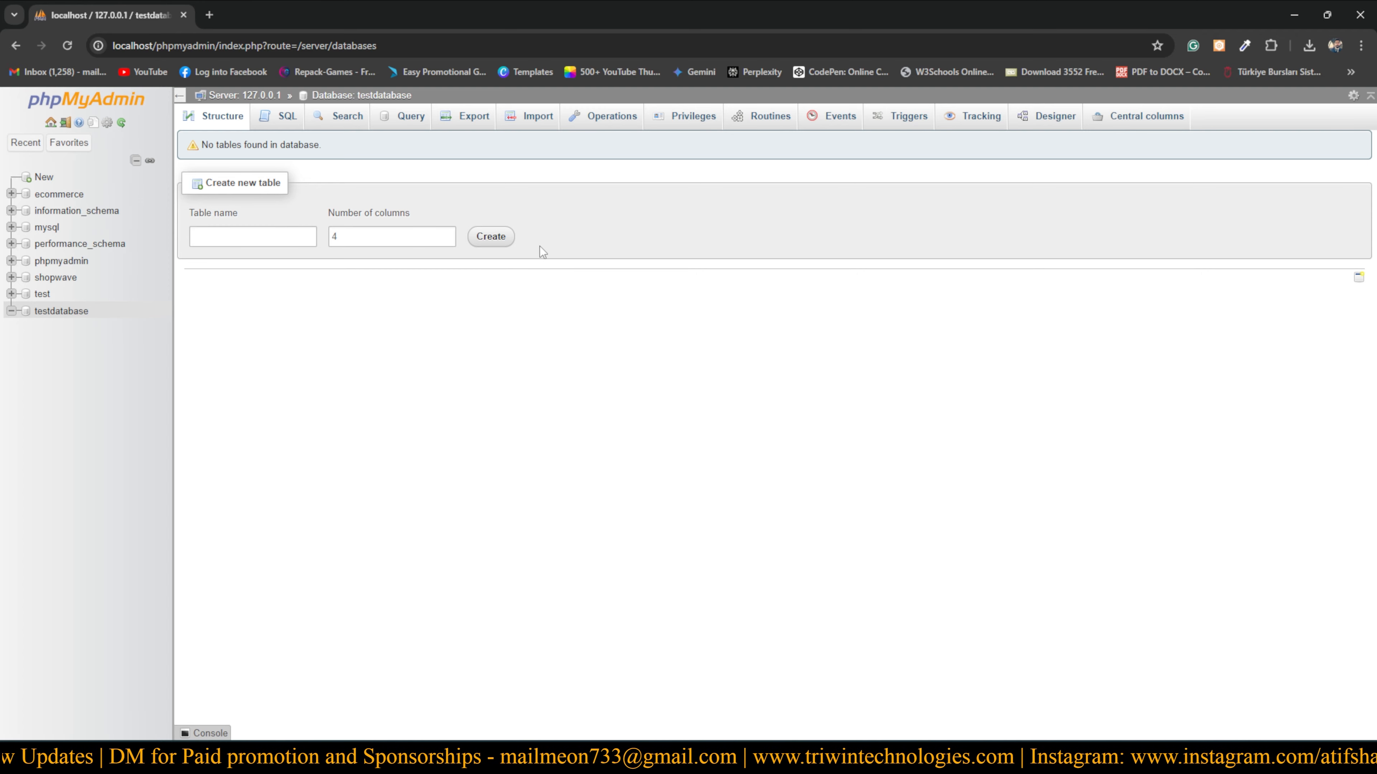
pyautogui.click(67, 47)
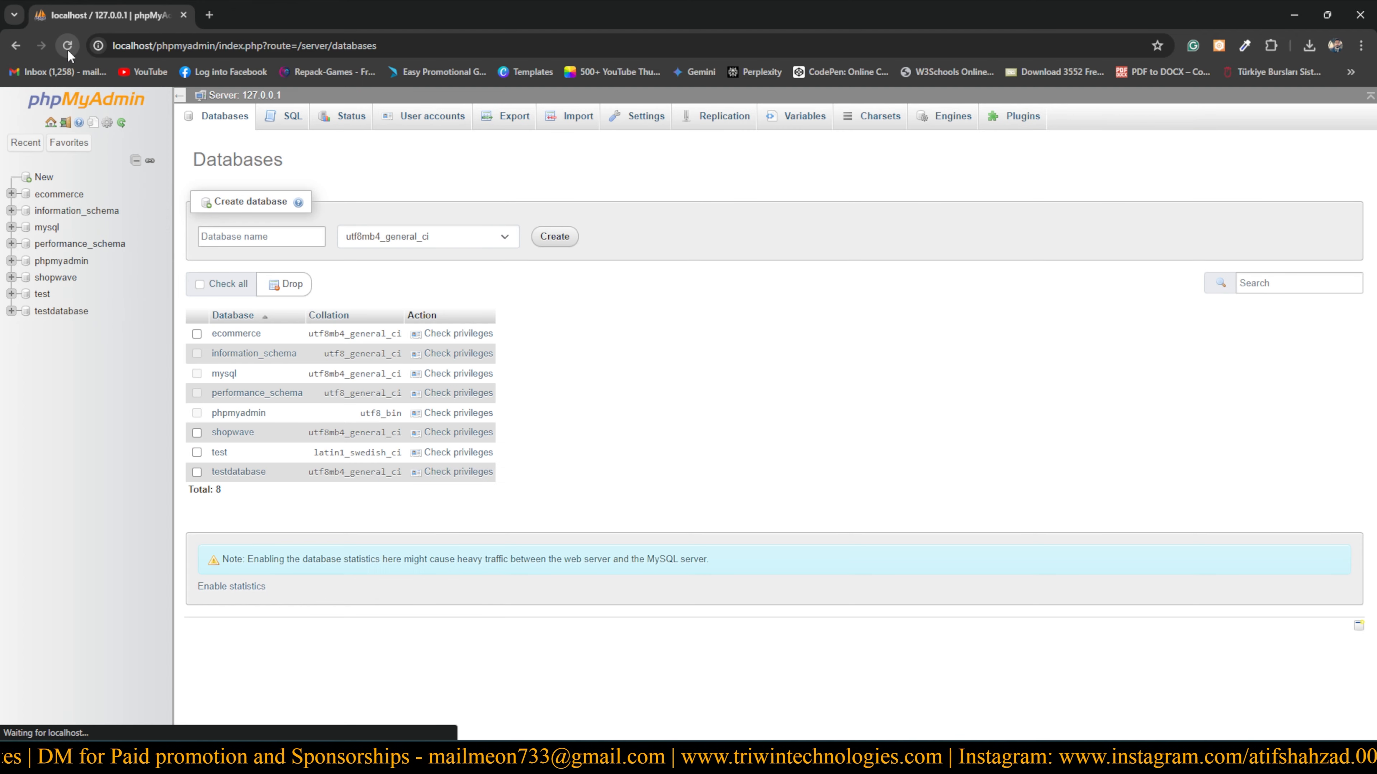
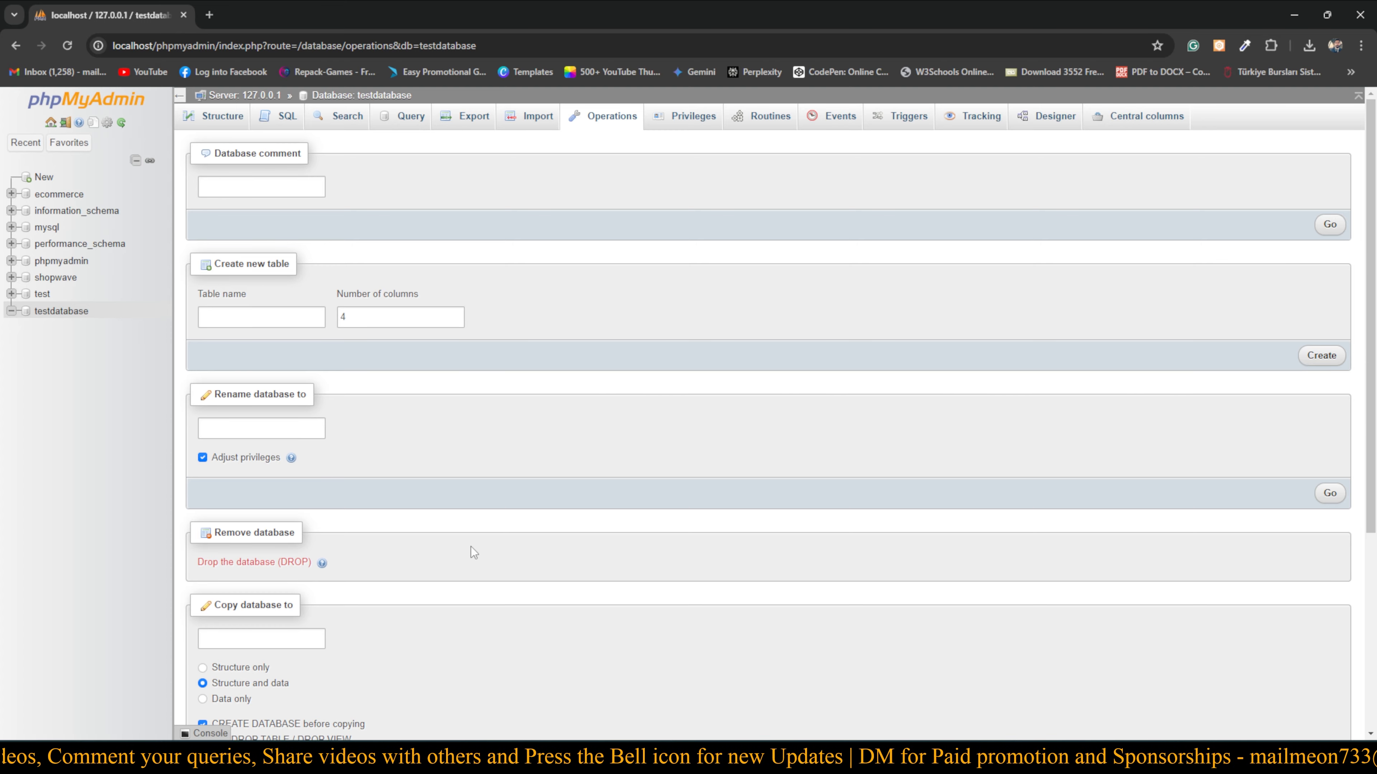
# Scroll down testdatabase's Operations page to the Remove database section
pyautogui.scroll(-5, 470, 546)
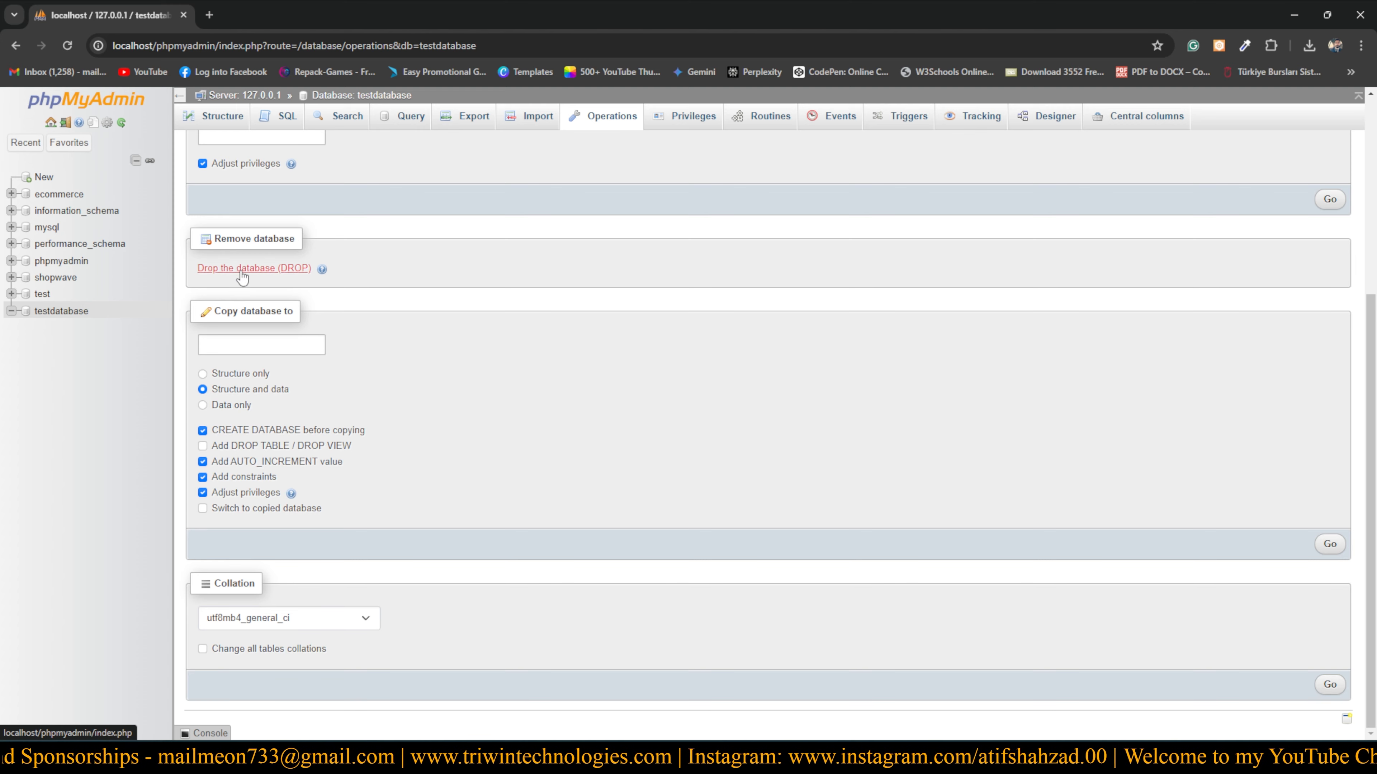
# Drop the testdatabase database and confirm the deletion
pyautogui.click(276, 271)
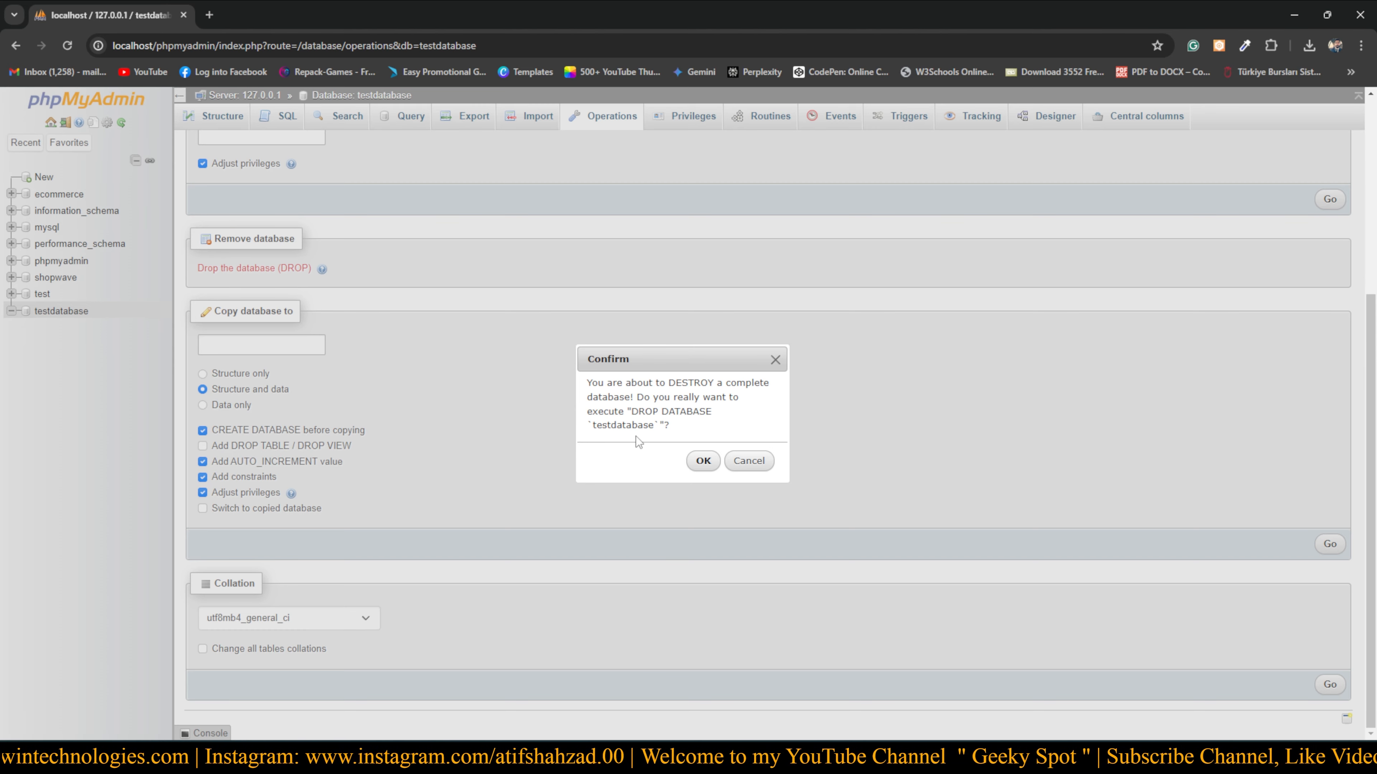
pyautogui.moveTo(592, 425); pyautogui.dragTo(637, 432)
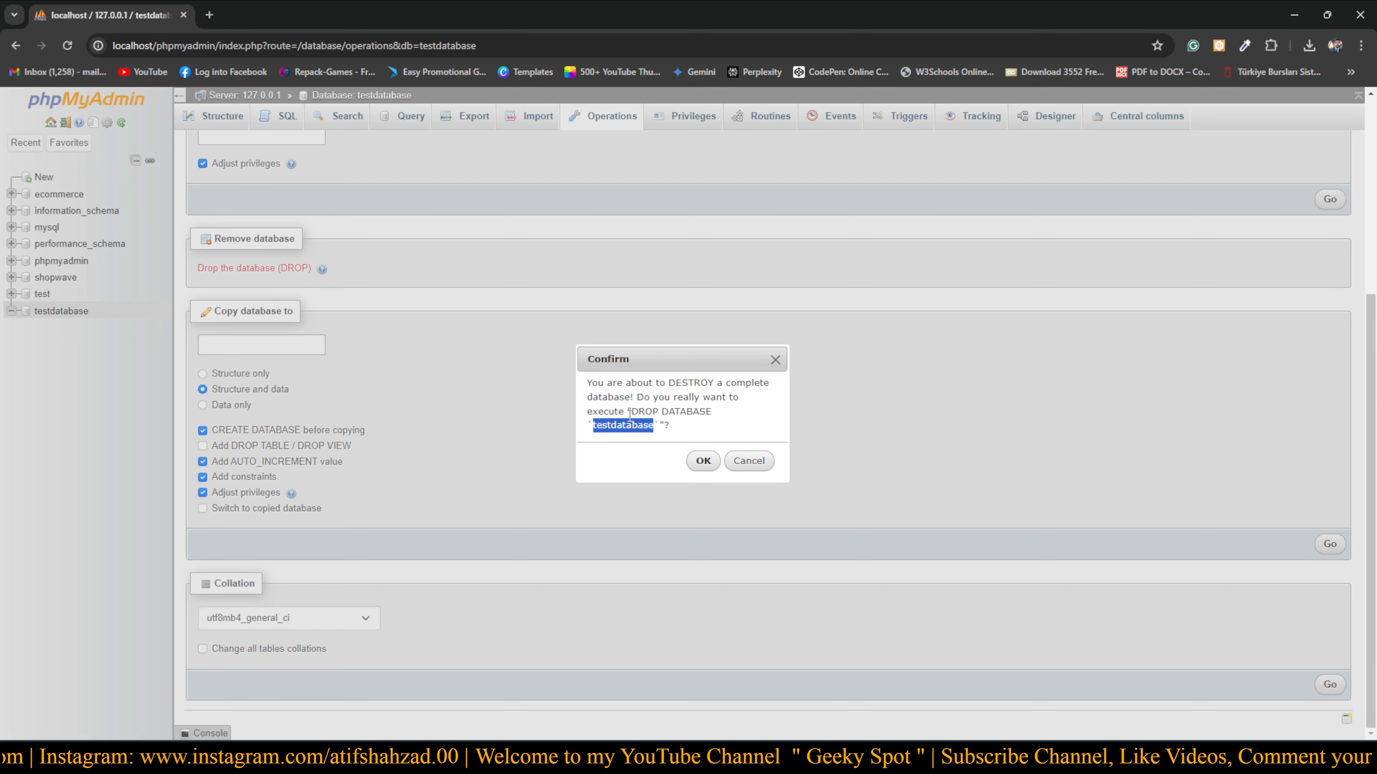
pyautogui.click(703, 461)
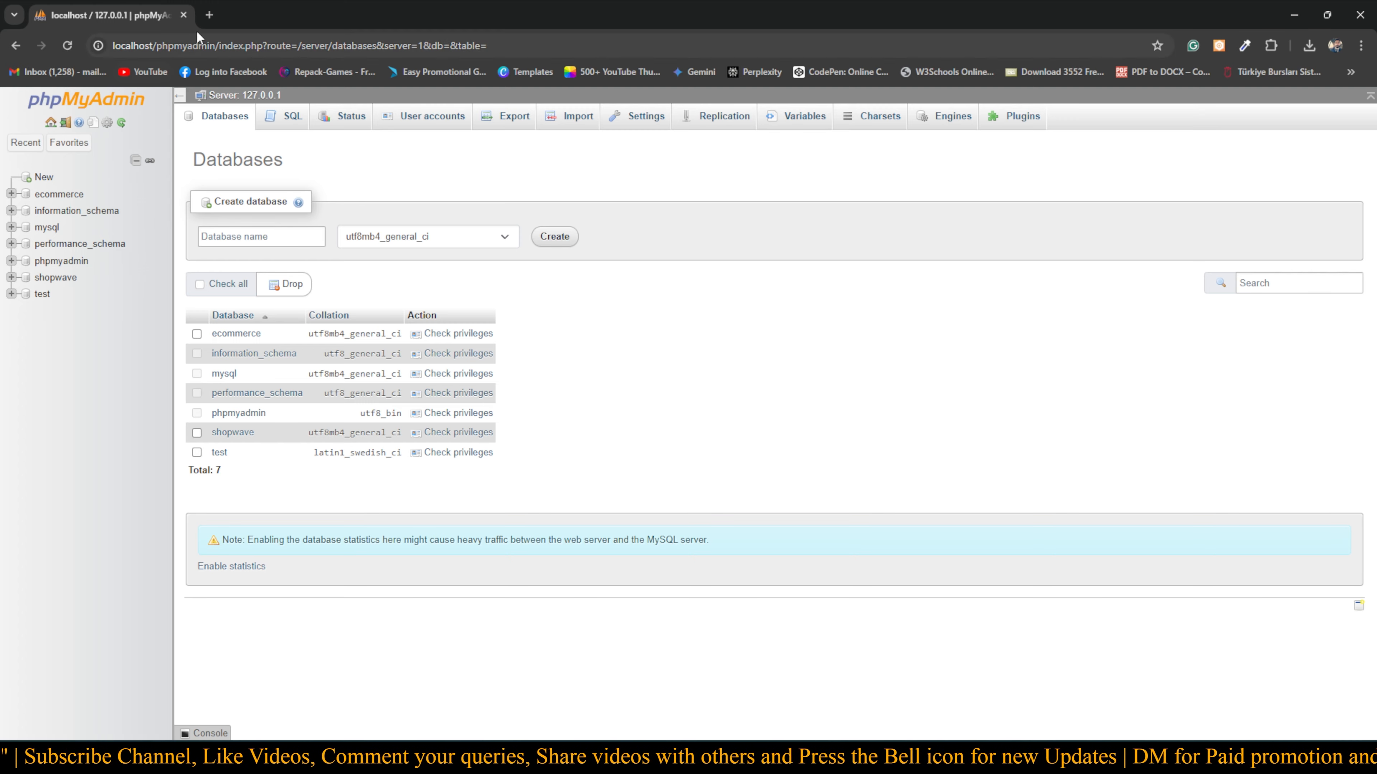
# Load localhost/wordpress in a new Chrome tab
pyautogui.click(210, 17)
pyautogui.click(187, 48)
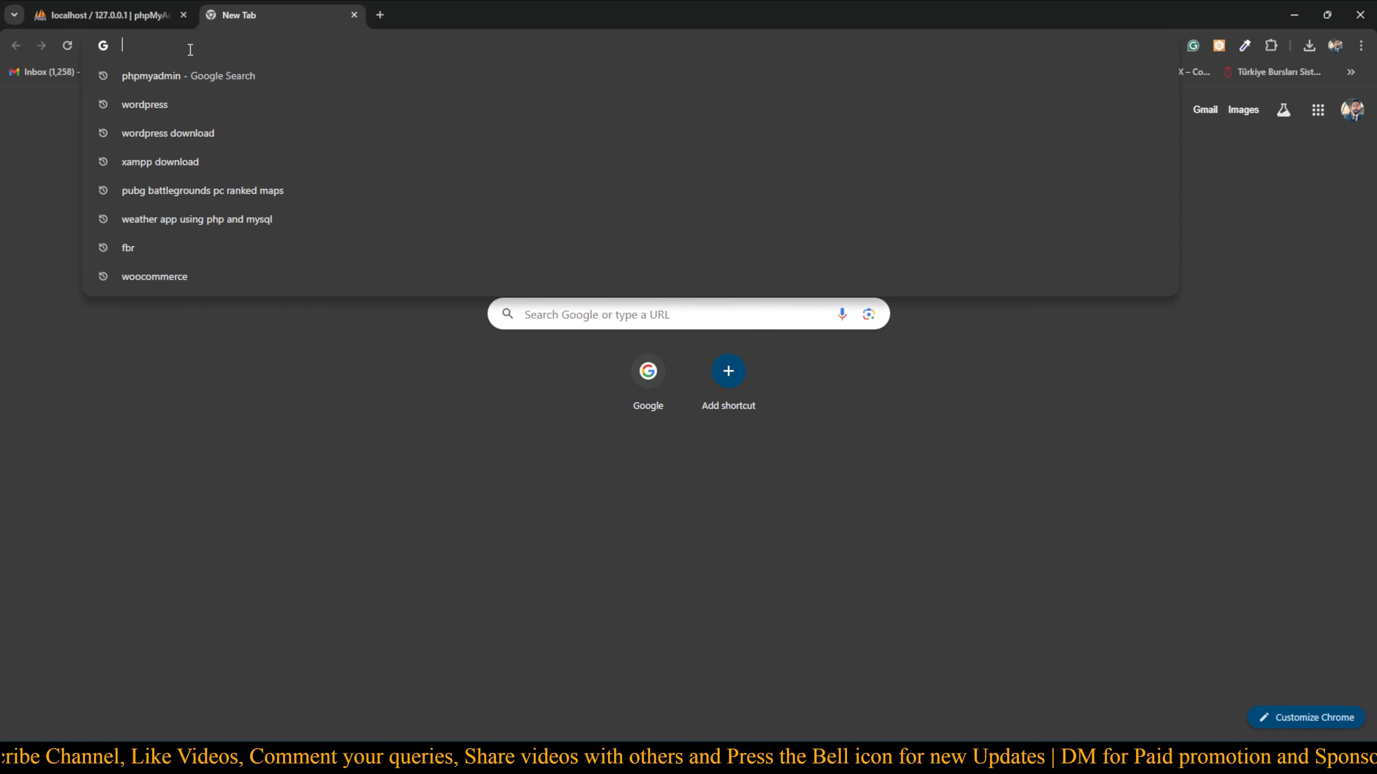
pyautogui.write('localhost')
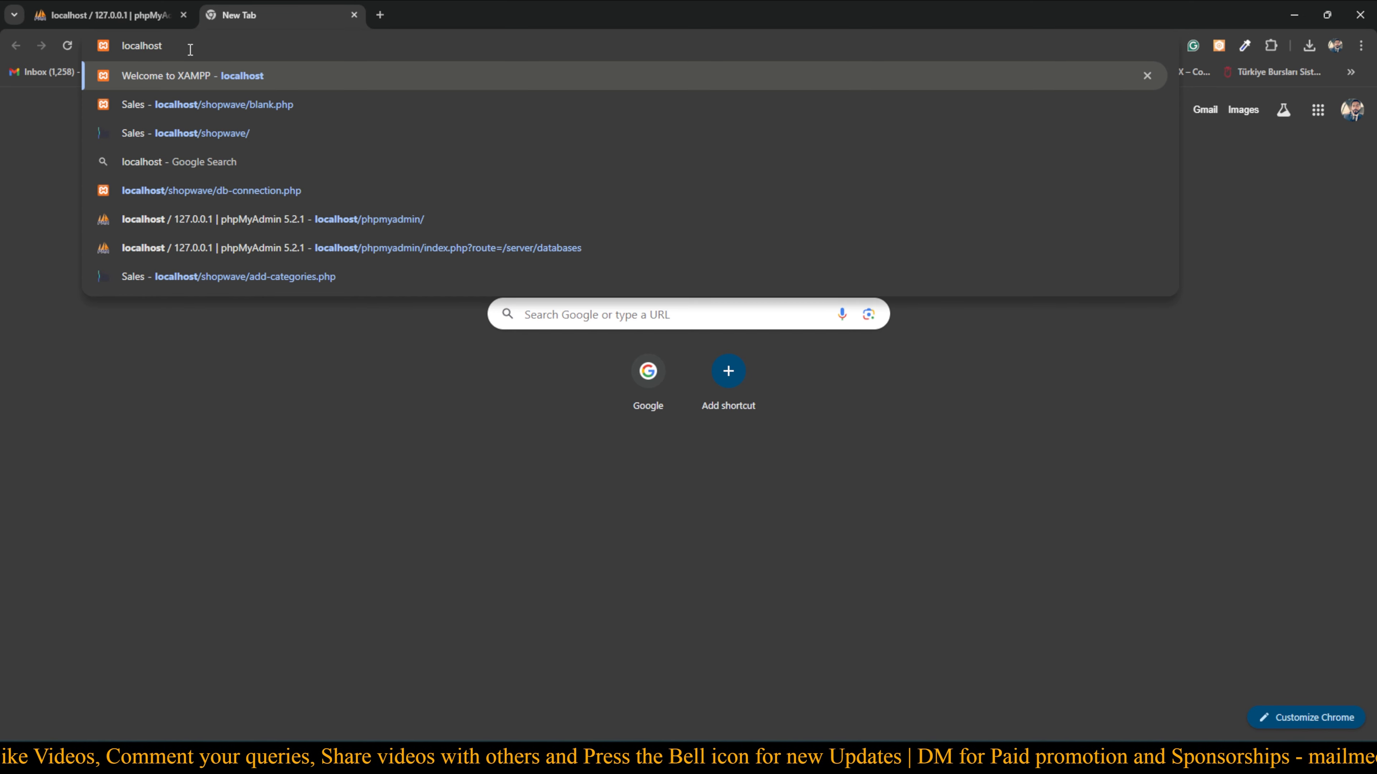
pyautogui.write('/word')
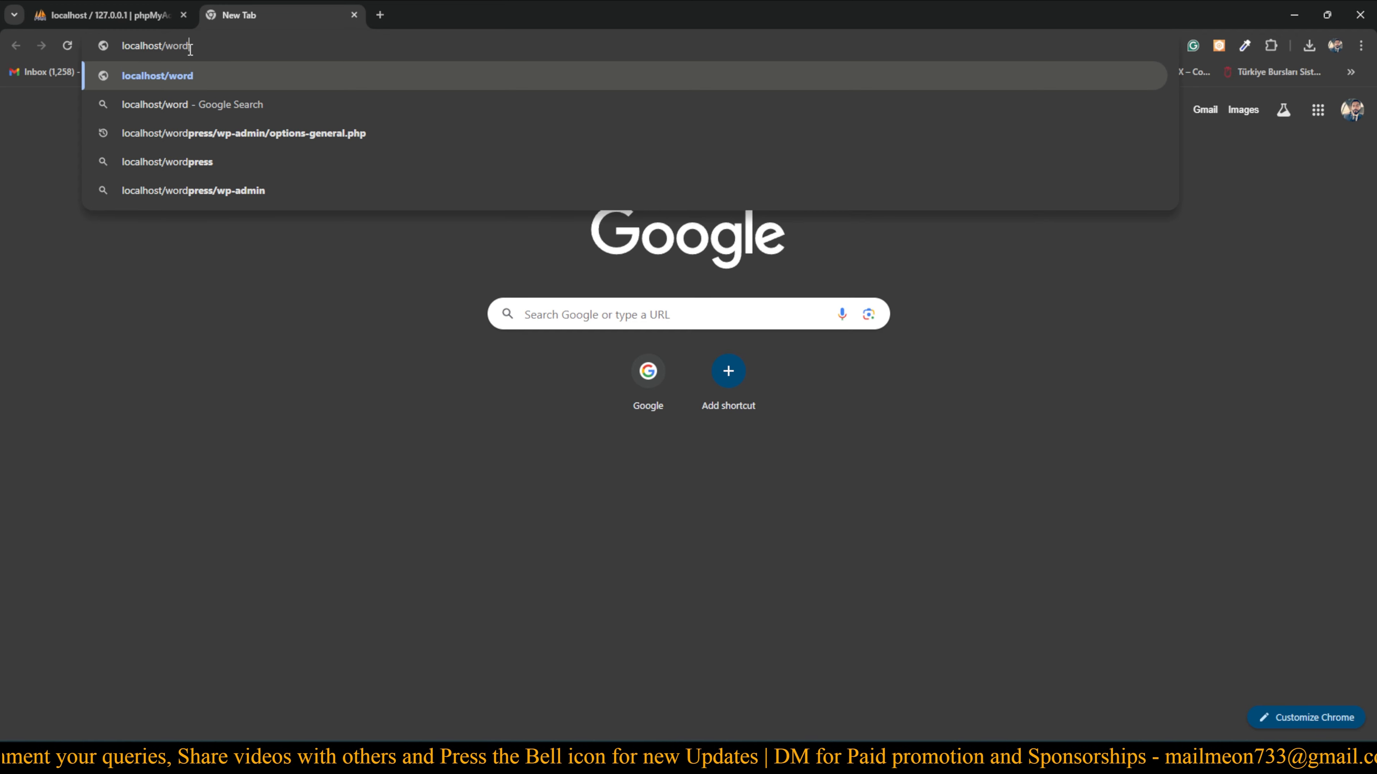
pyautogui.write('pres')
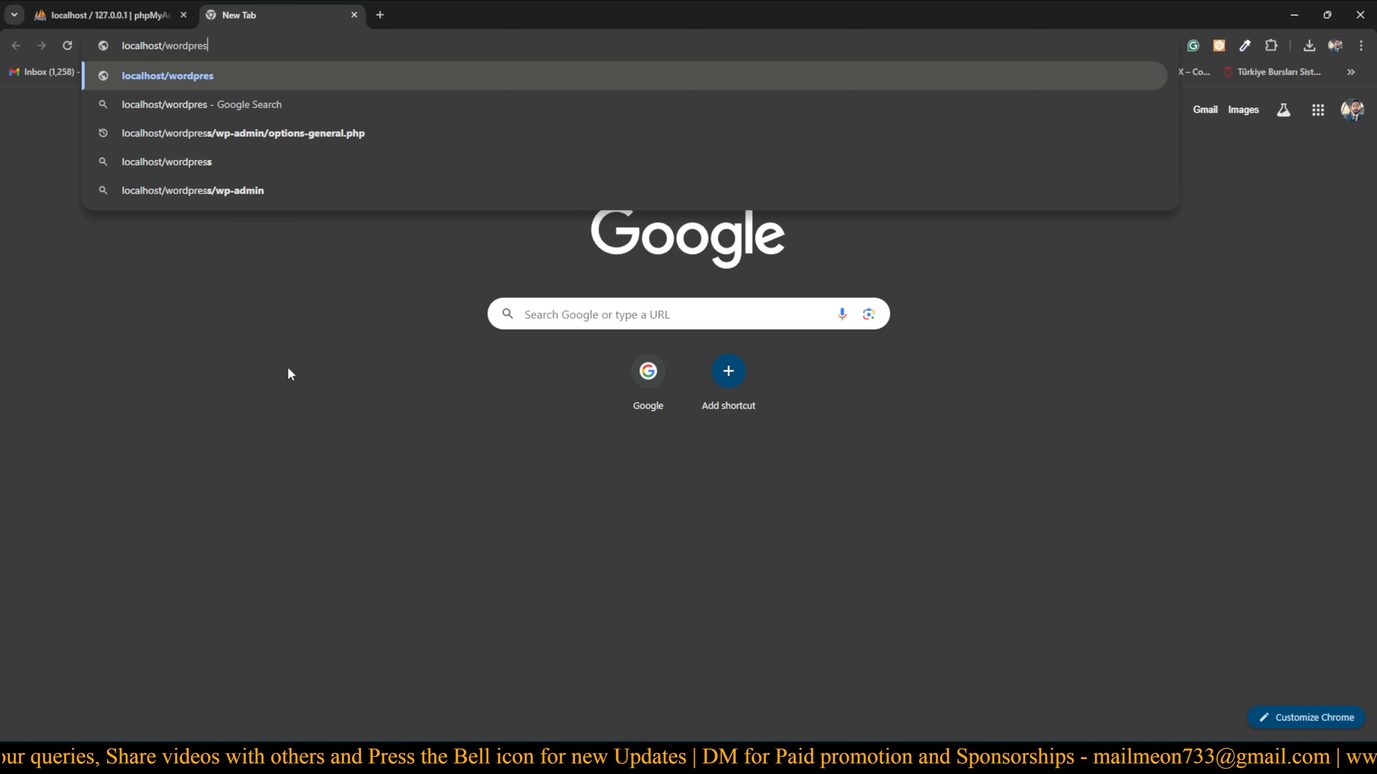
pyautogui.write('s')
pyautogui.press('Return')
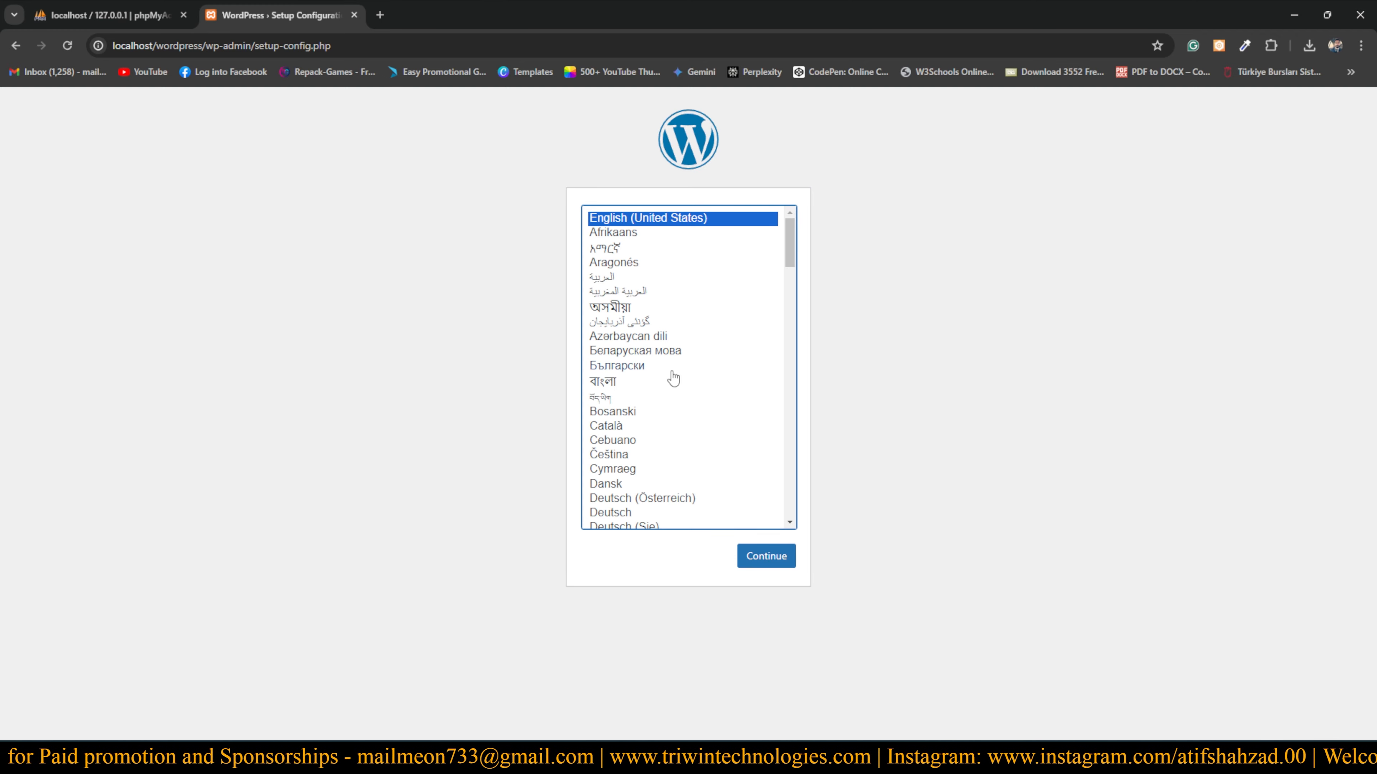
# Keep English (United States) as the language and proceed past the setup welcome page
pyautogui.scroll(-6, 659, 399)
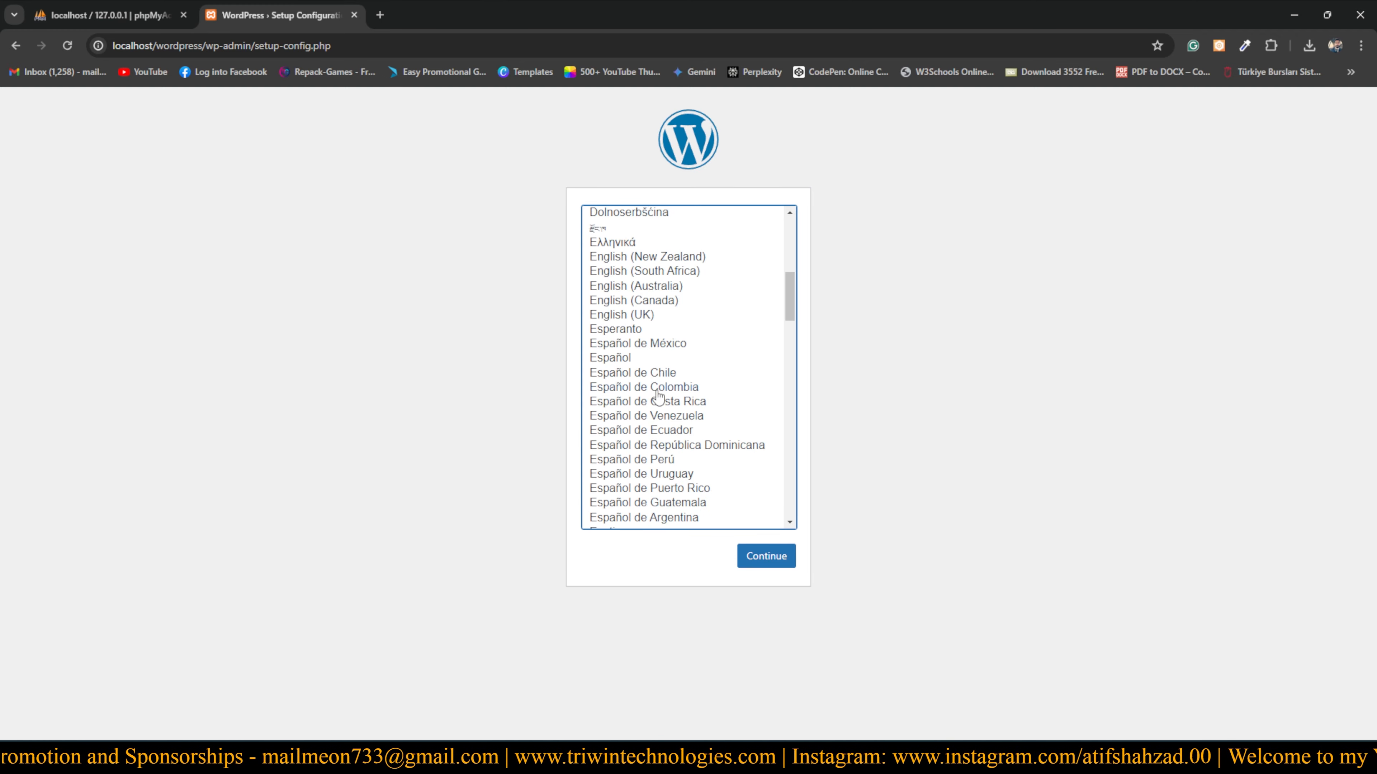
pyautogui.scroll(6, 654, 397)
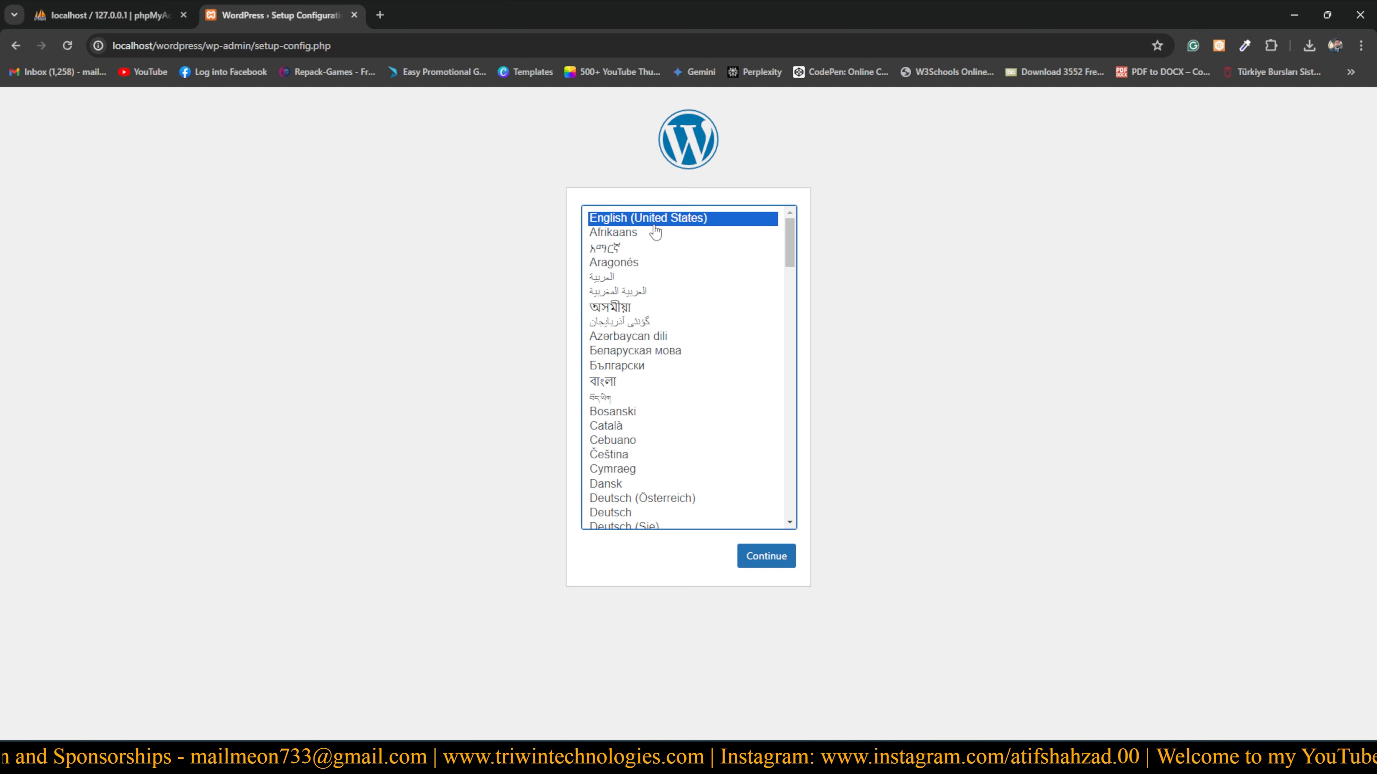
pyautogui.click(772, 565)
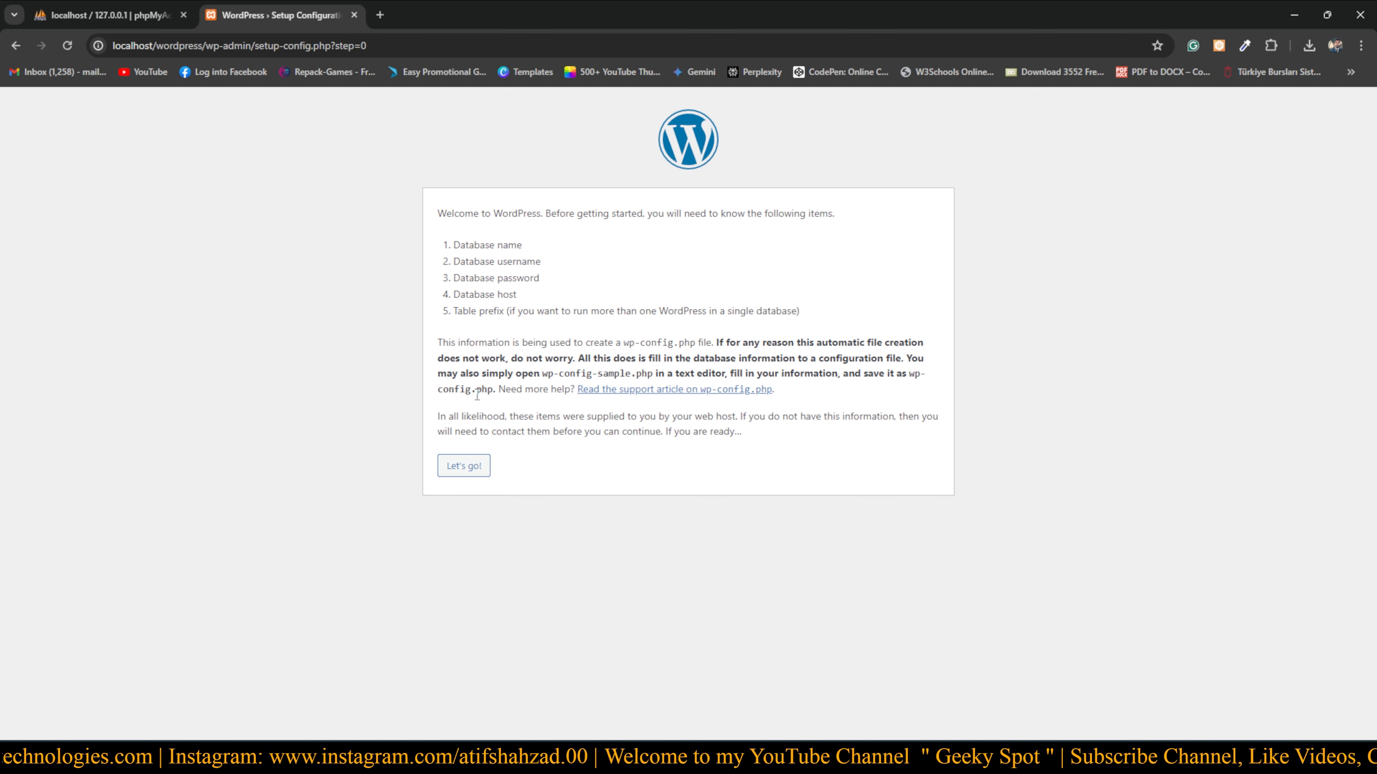
pyautogui.click(462, 474)
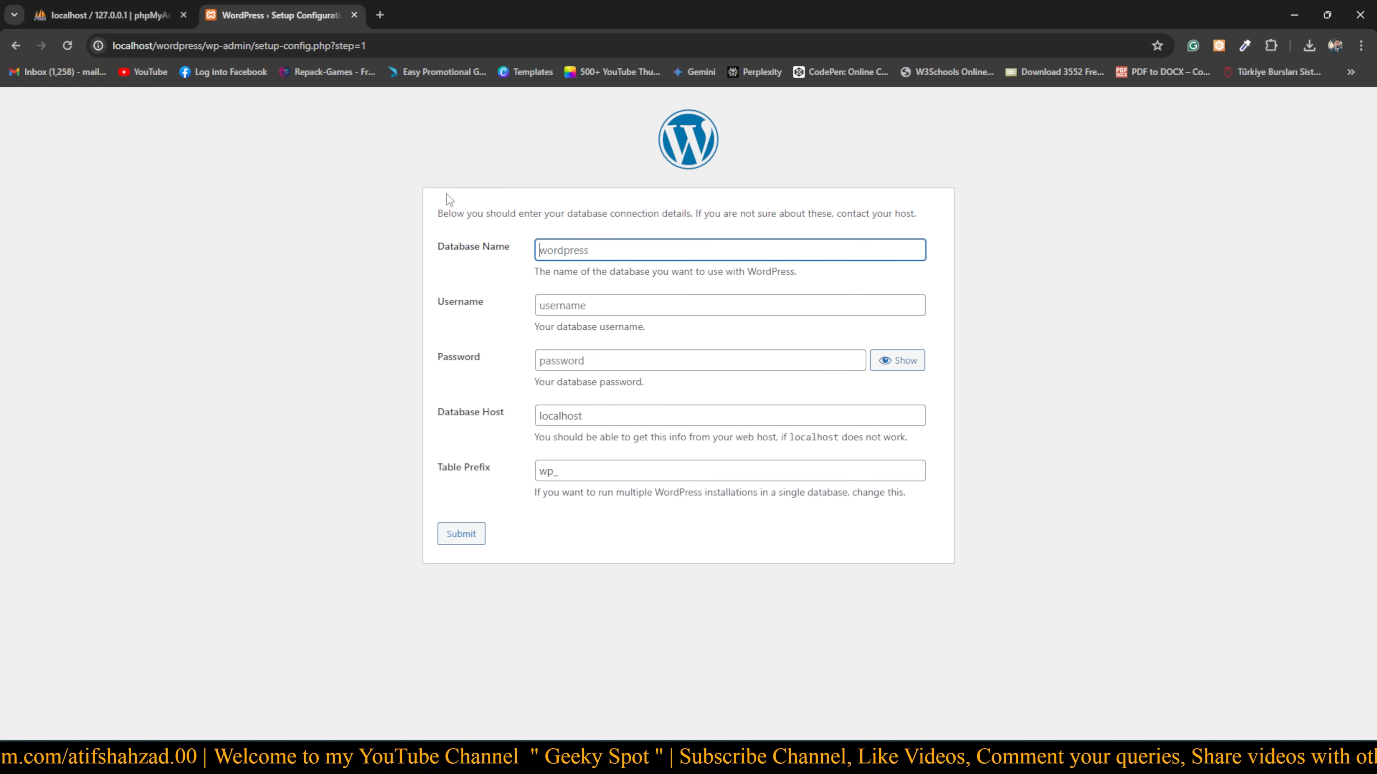
pyautogui.click(106, 15)
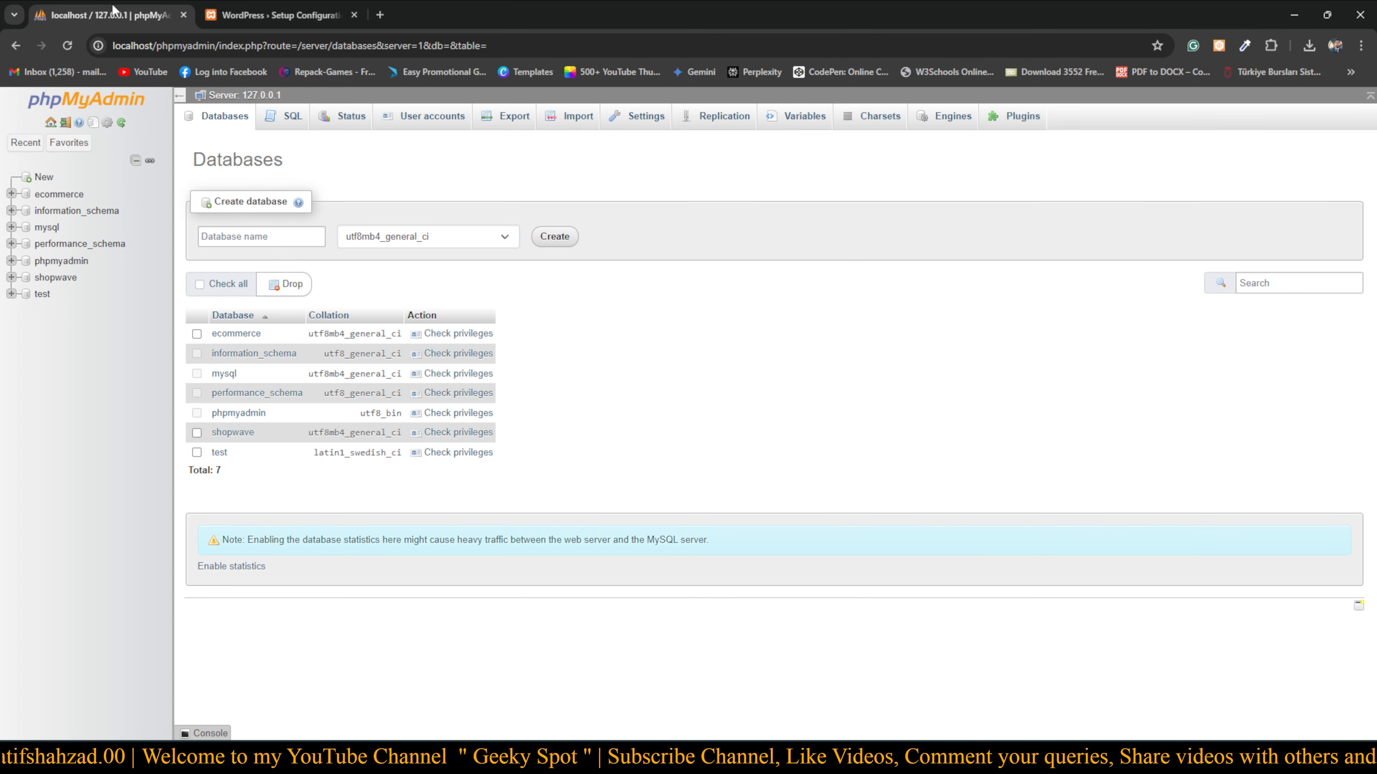
pyautogui.click(52, 197)
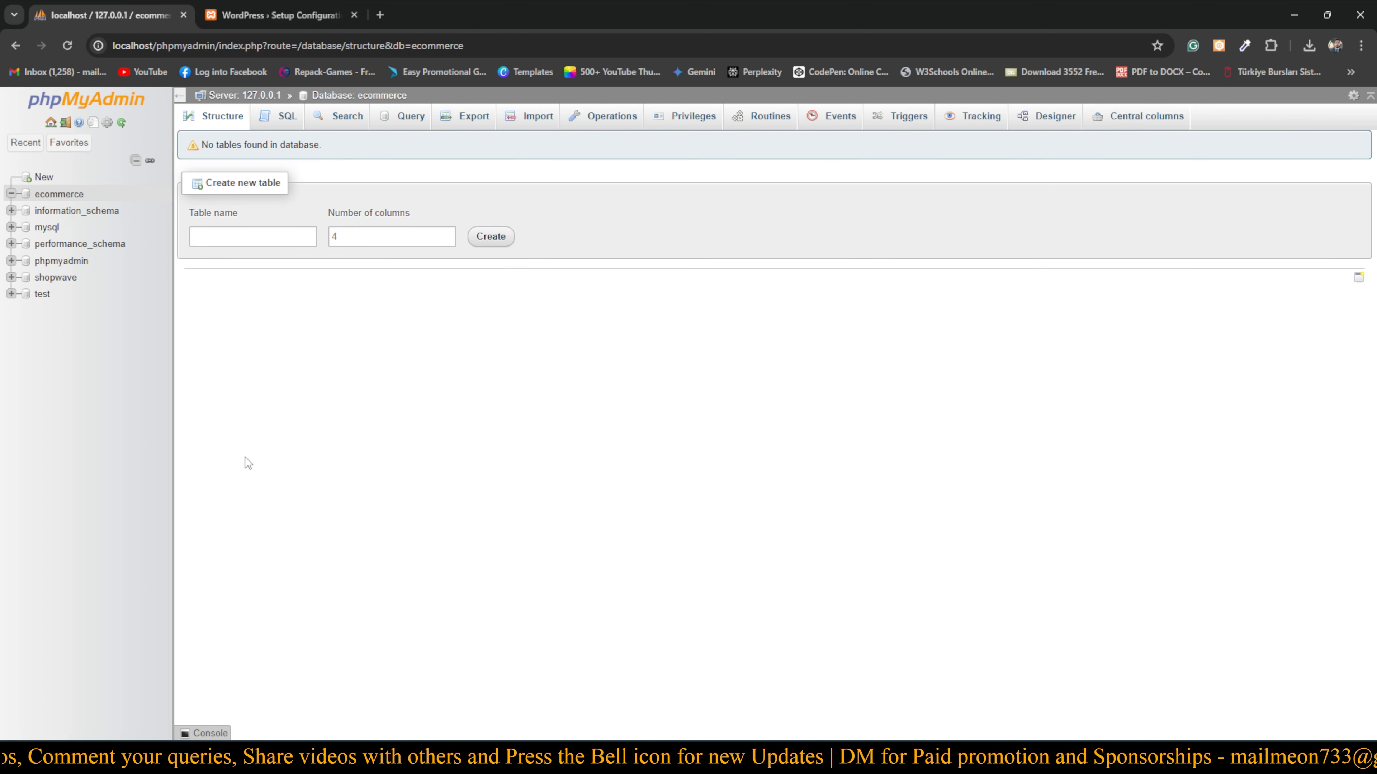
# Enter database name ecommerce, username root and a trial password
pyautogui.click(273, 11)
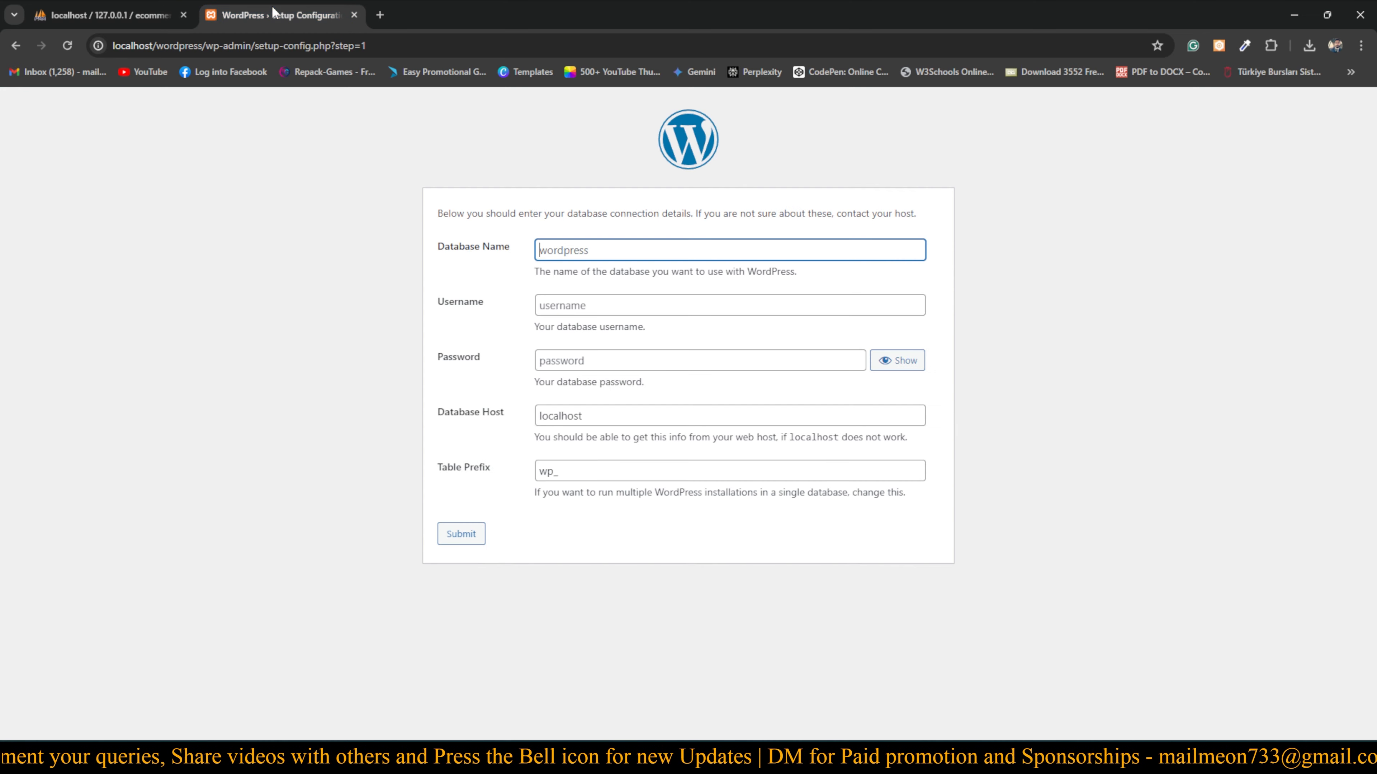
pyautogui.write('eco')
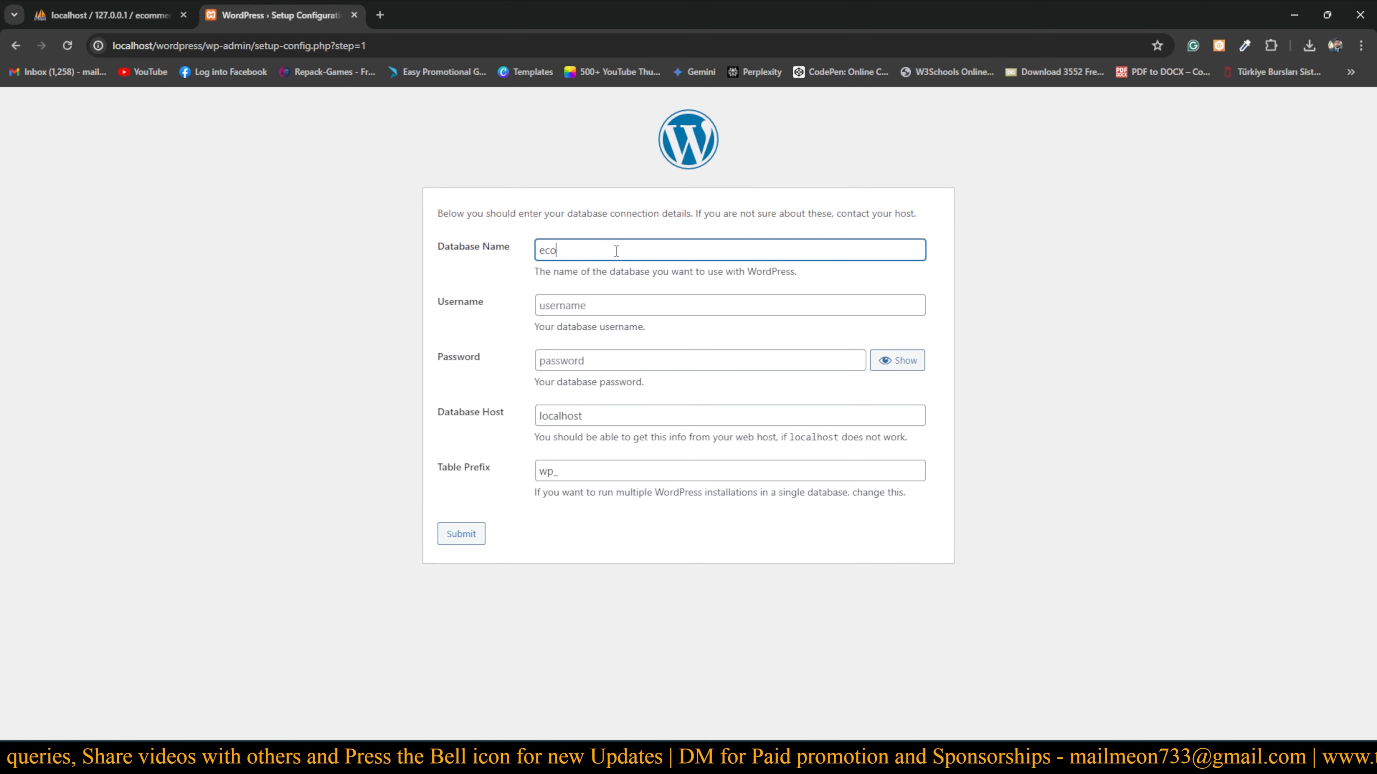
pyautogui.write('mmerce')
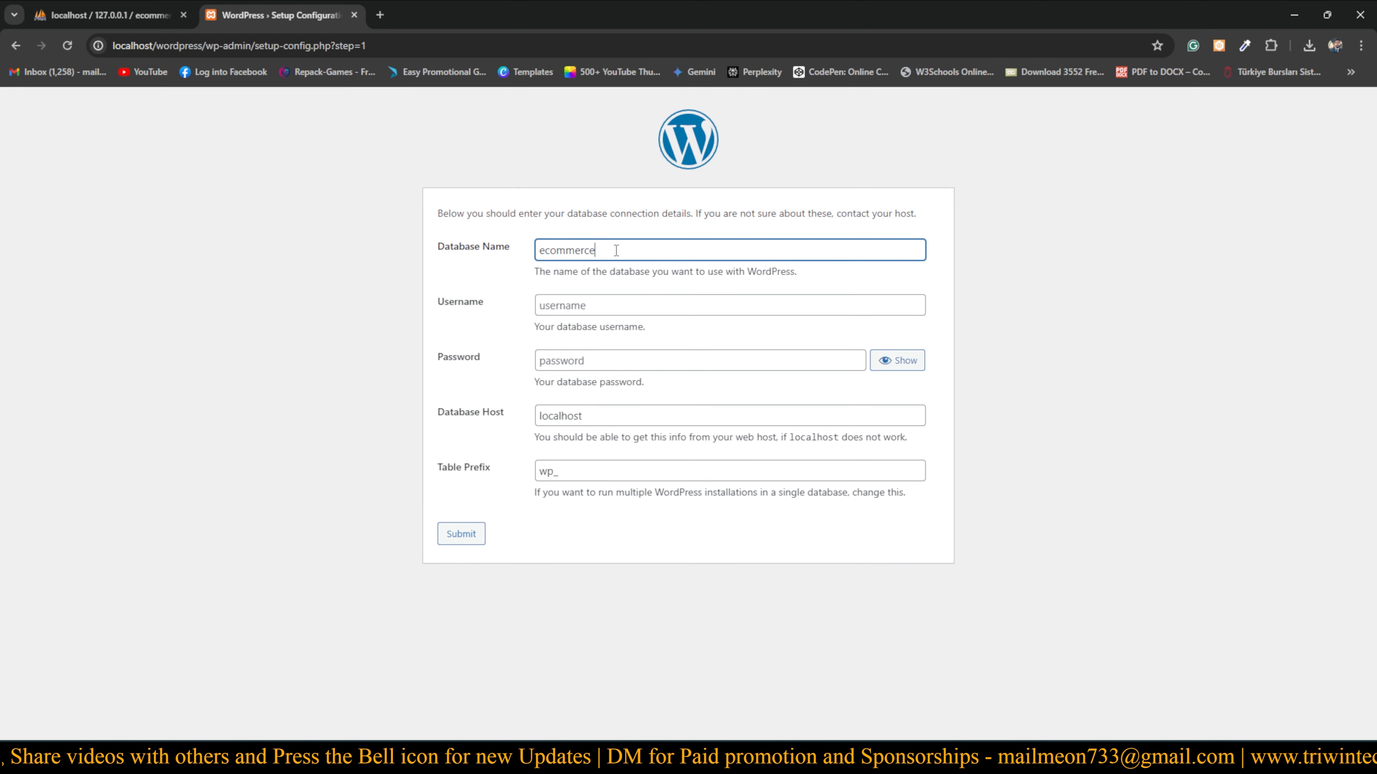
pyautogui.click(586, 308)
pyautogui.write('root')
pyautogui.click(593, 363)
pyautogui.click(574, 359)
pyautogui.write('•••••')
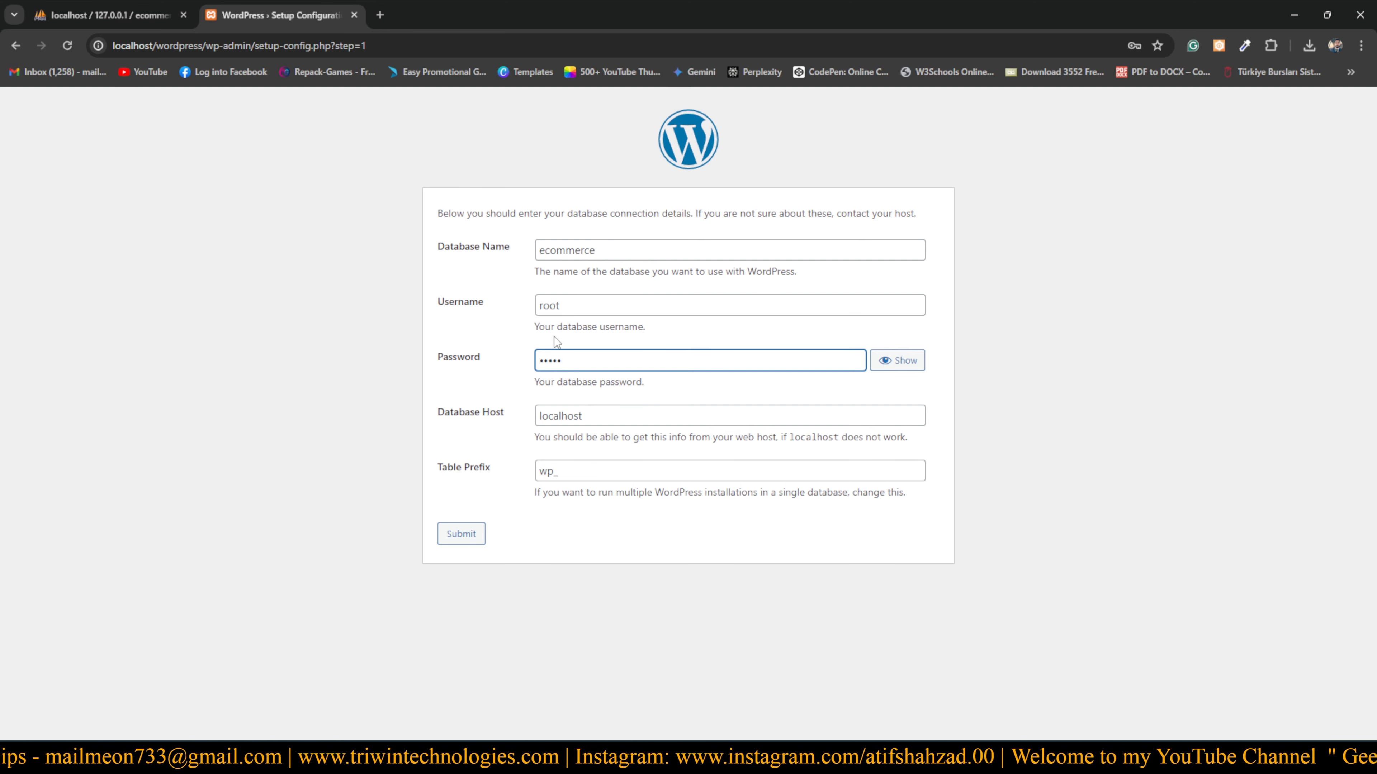
# Clear the password so it is empty and submit the connection details
pyautogui.click(572, 305)
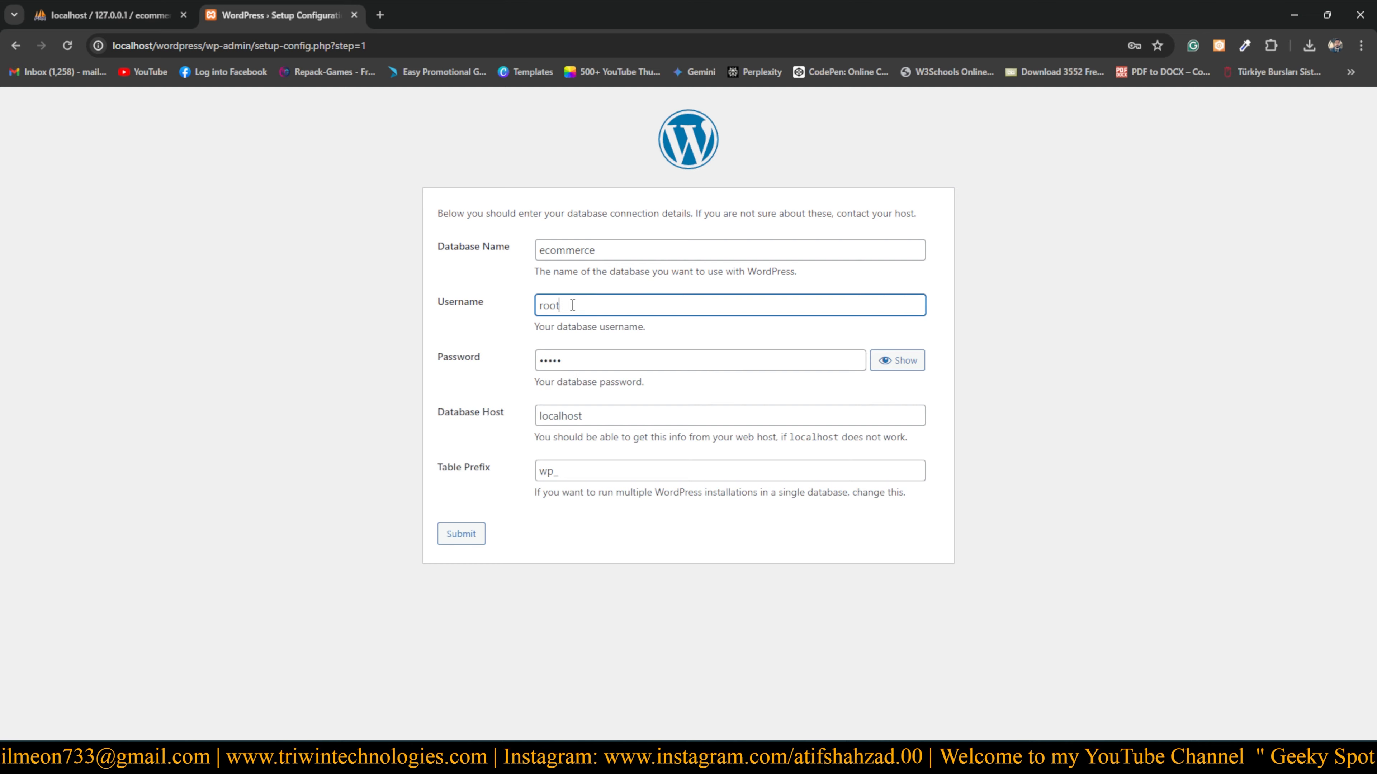
pyautogui.moveTo(571, 305); pyautogui.dragTo(513, 306)
pyautogui.click(511, 307)
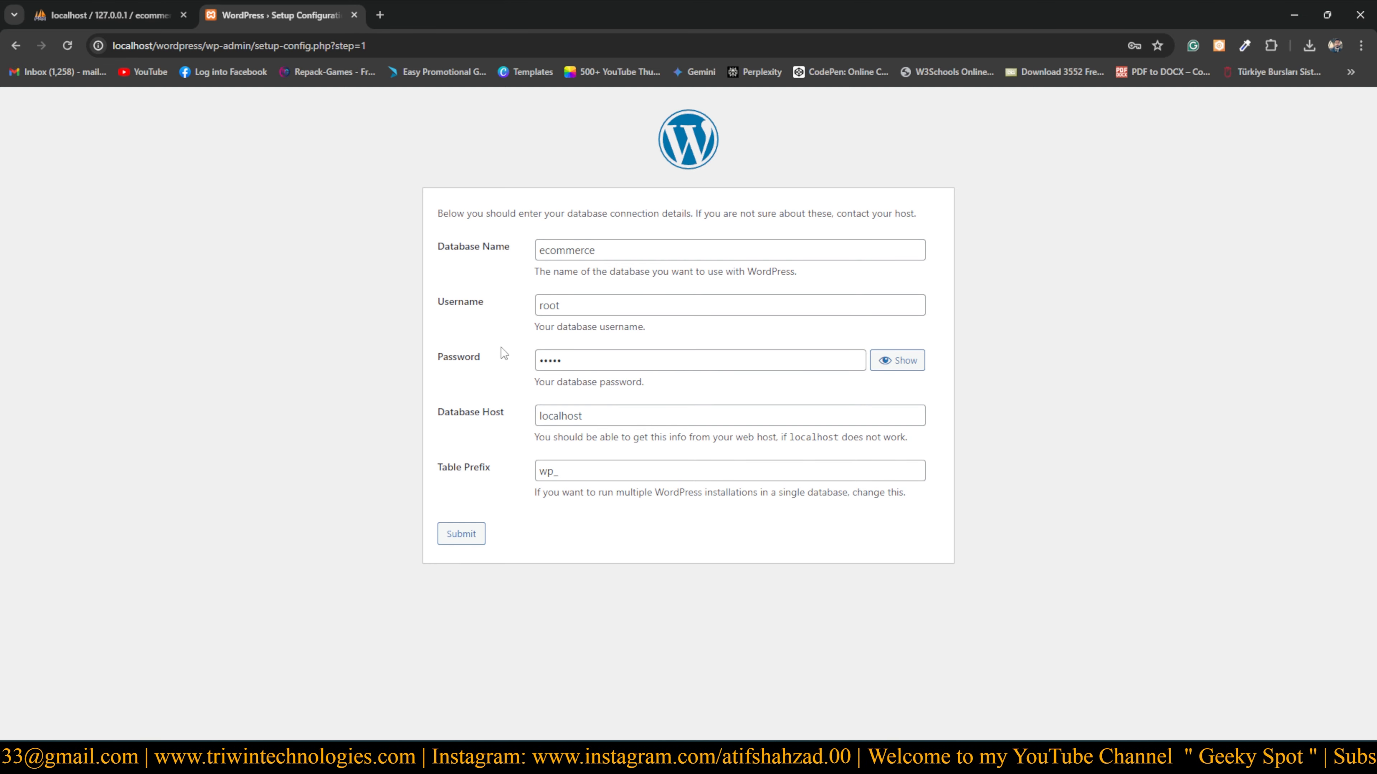
pyautogui.moveTo(575, 362); pyautogui.dragTo(457, 360)
pyautogui.press('BackSpace')
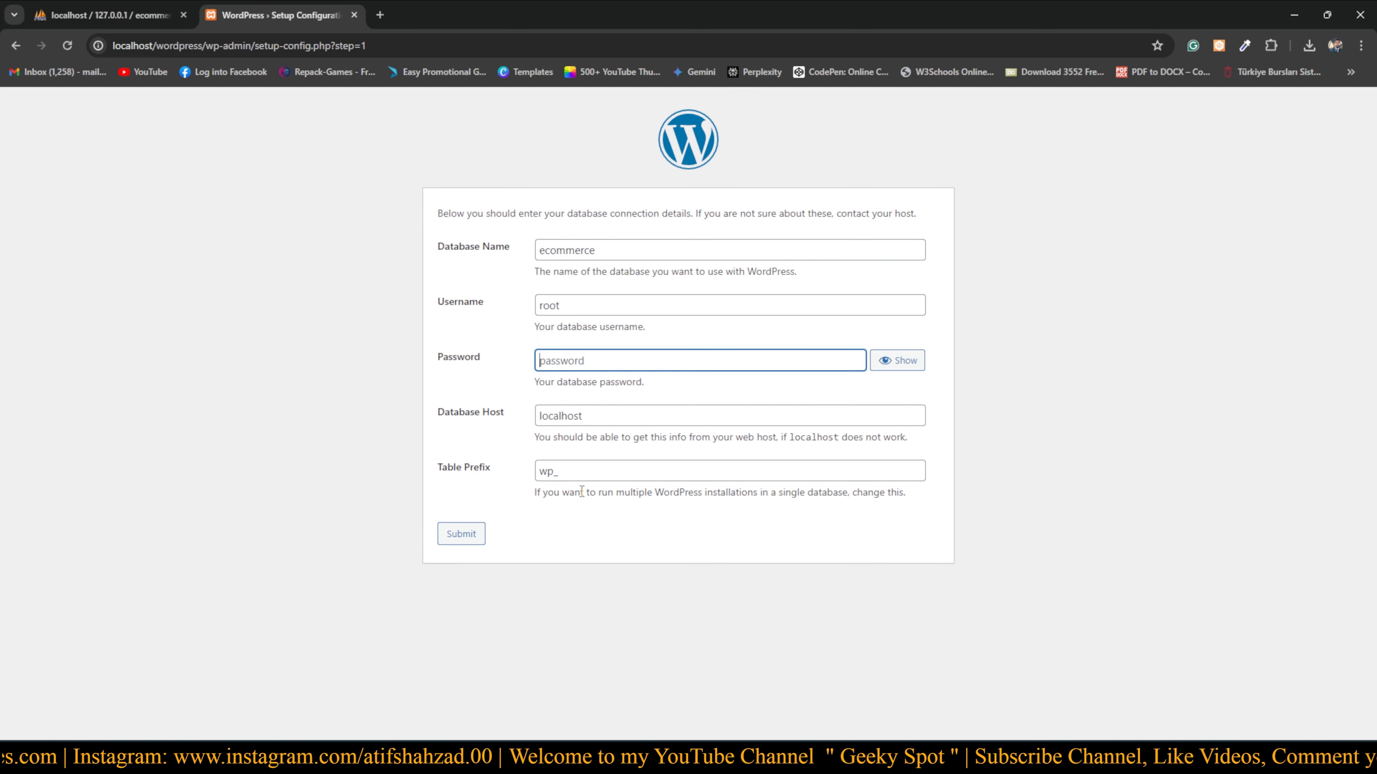
pyautogui.click(460, 539)
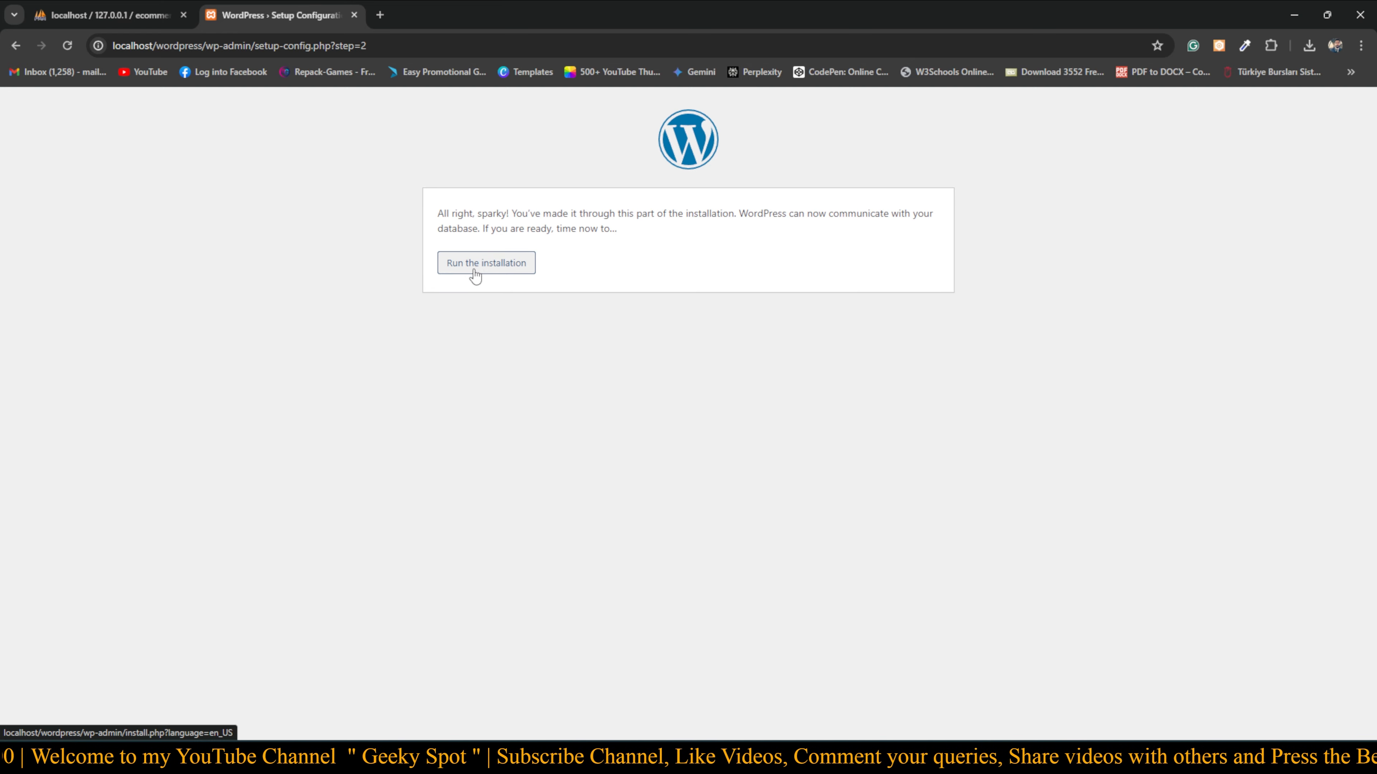
# Run the installation to reach the site information form
pyautogui.click(488, 271)
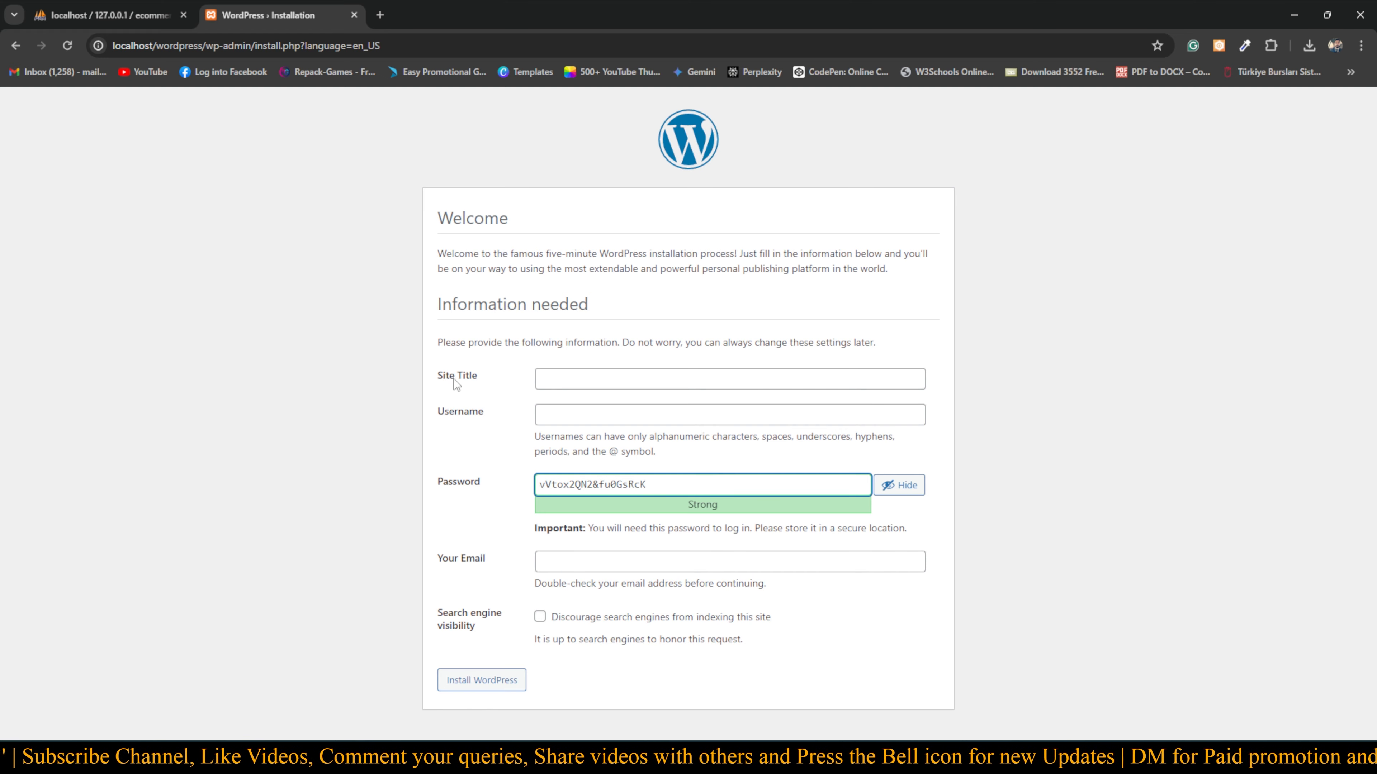
pyautogui.click(635, 379)
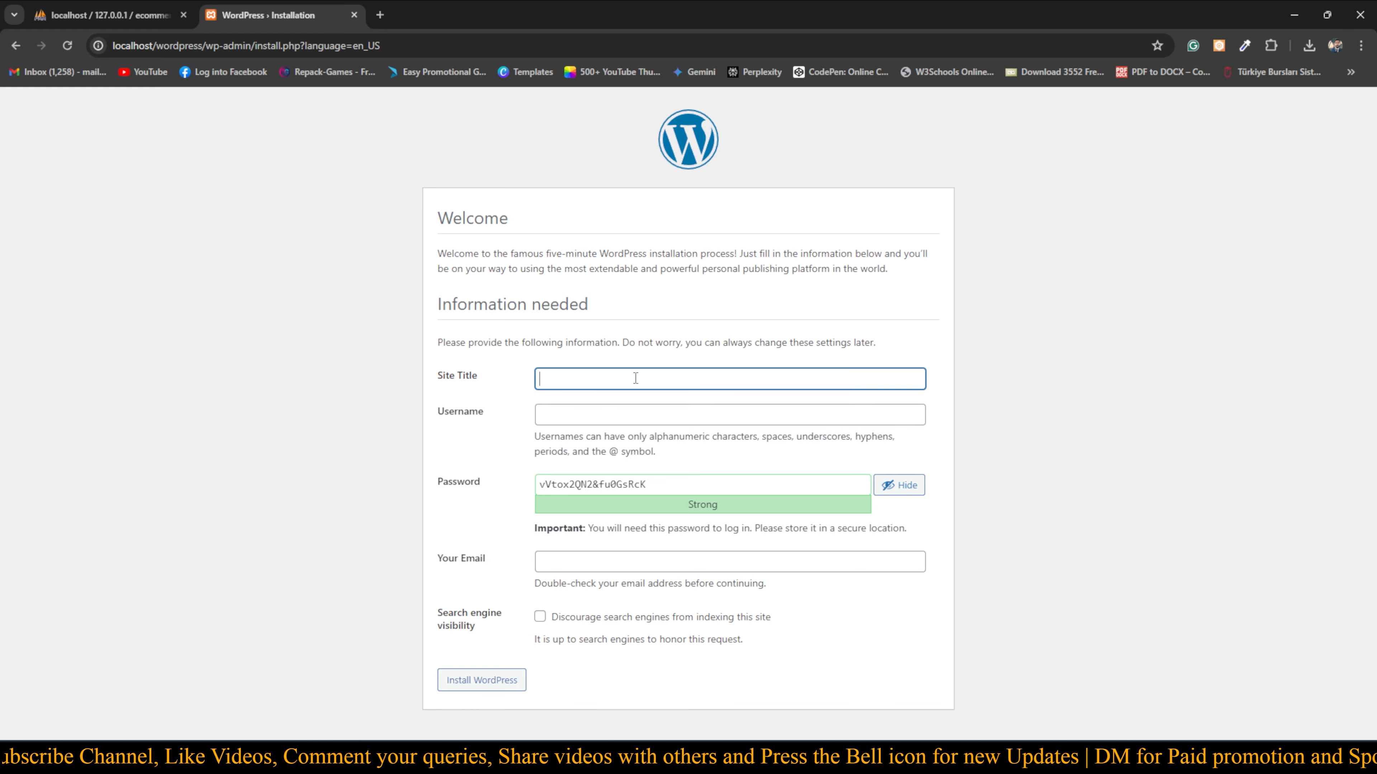
pyautogui.click(487, 401)
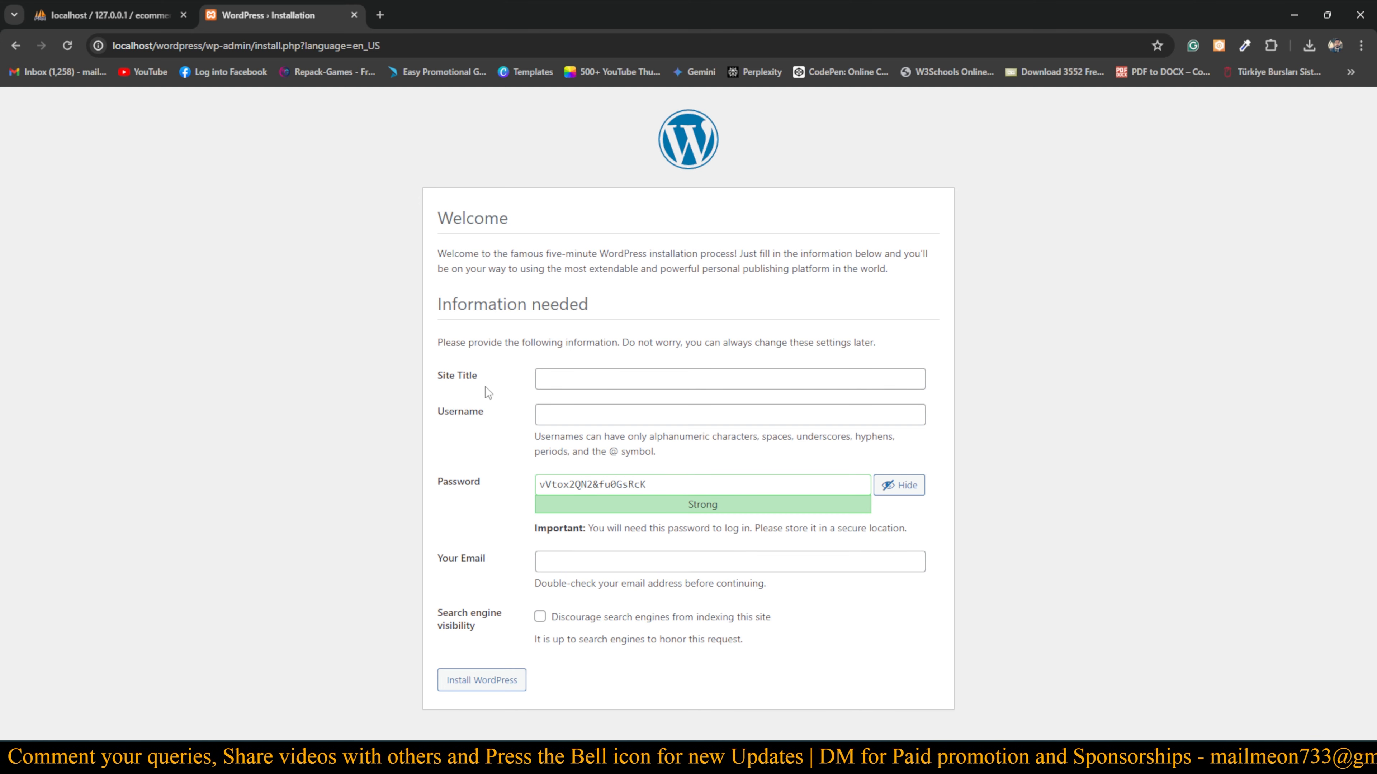
# Try several site title entries, clearing each misspelled attempt
pyautogui.click(565, 375)
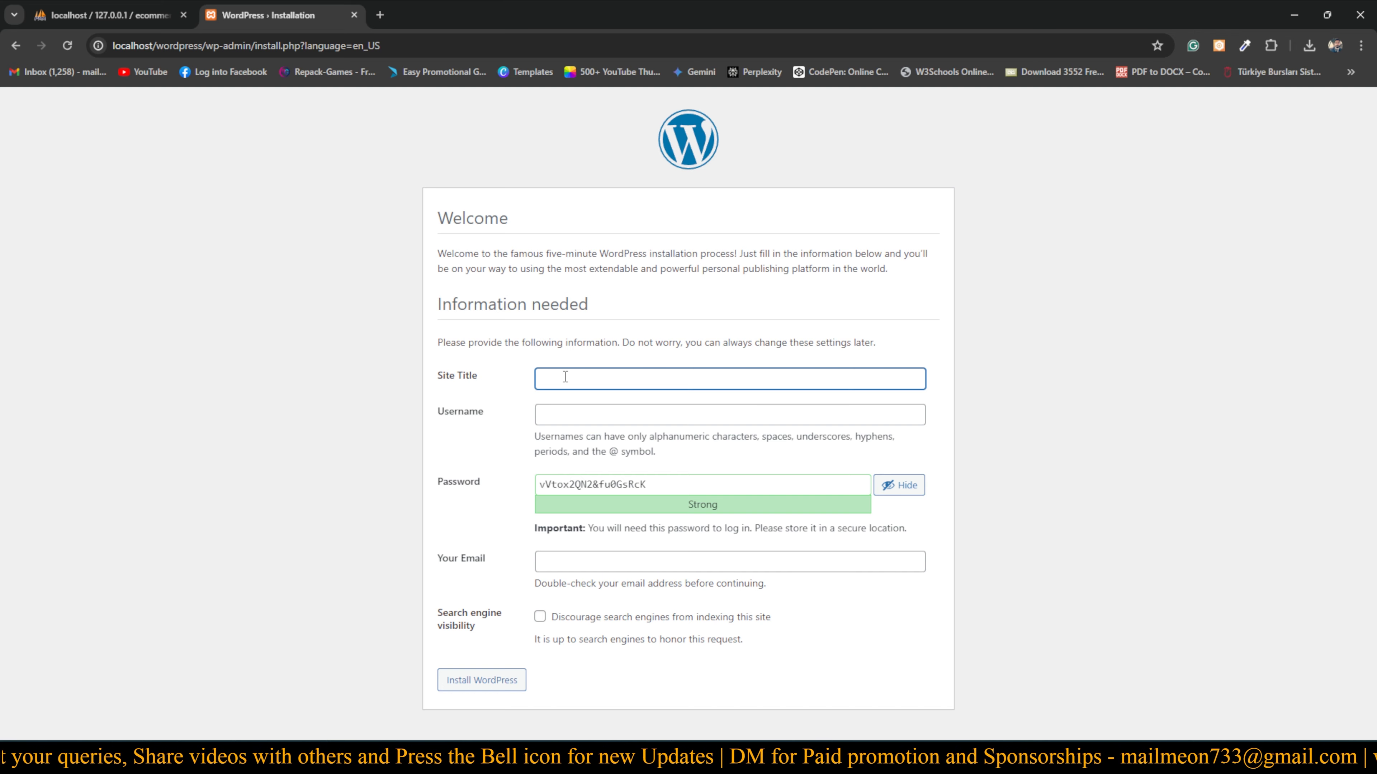
pyautogui.write('trwi')
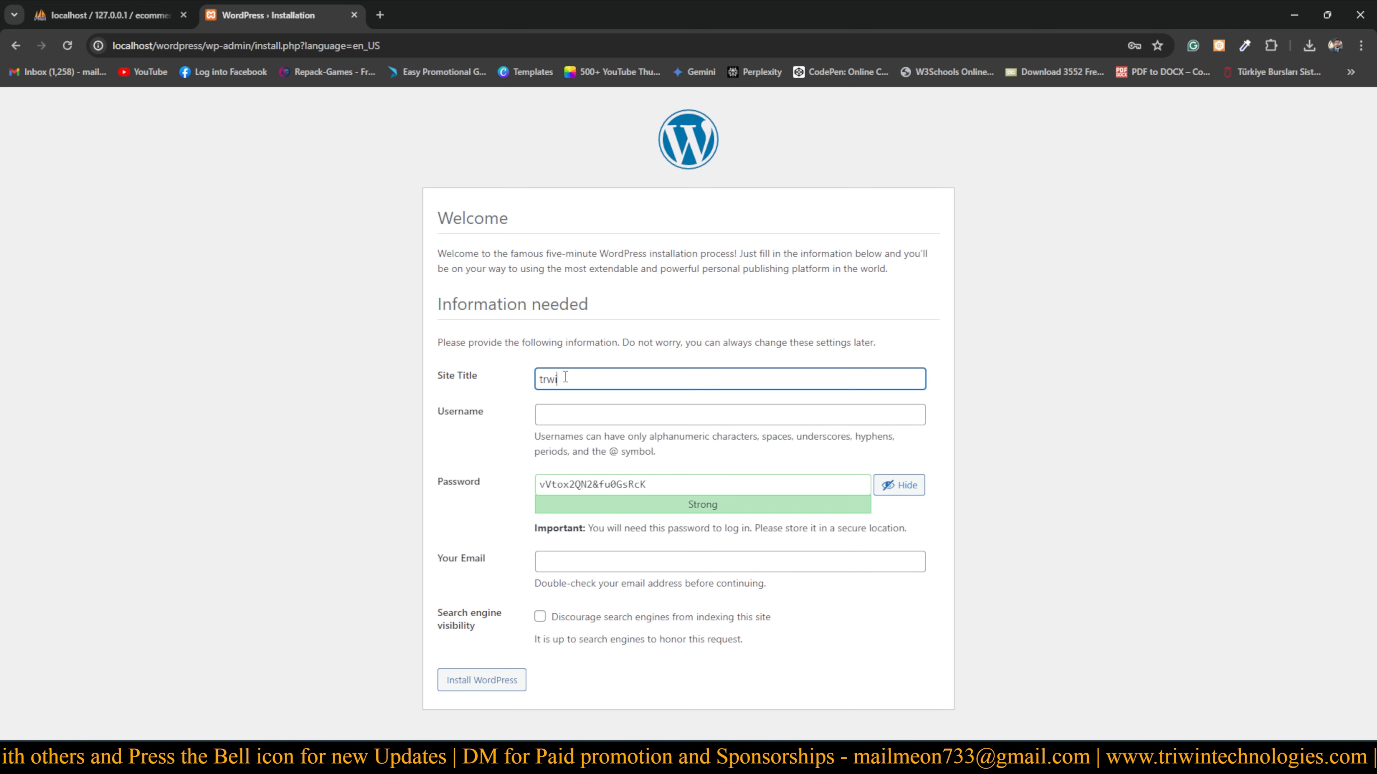
pyautogui.write(' te')
pyautogui.press('BackSpace')
pyautogui.press('BackSpace')
pyautogui.press('BackSpace')
pyautogui.press('BackSpace')
pyautogui.press('BackSpace')
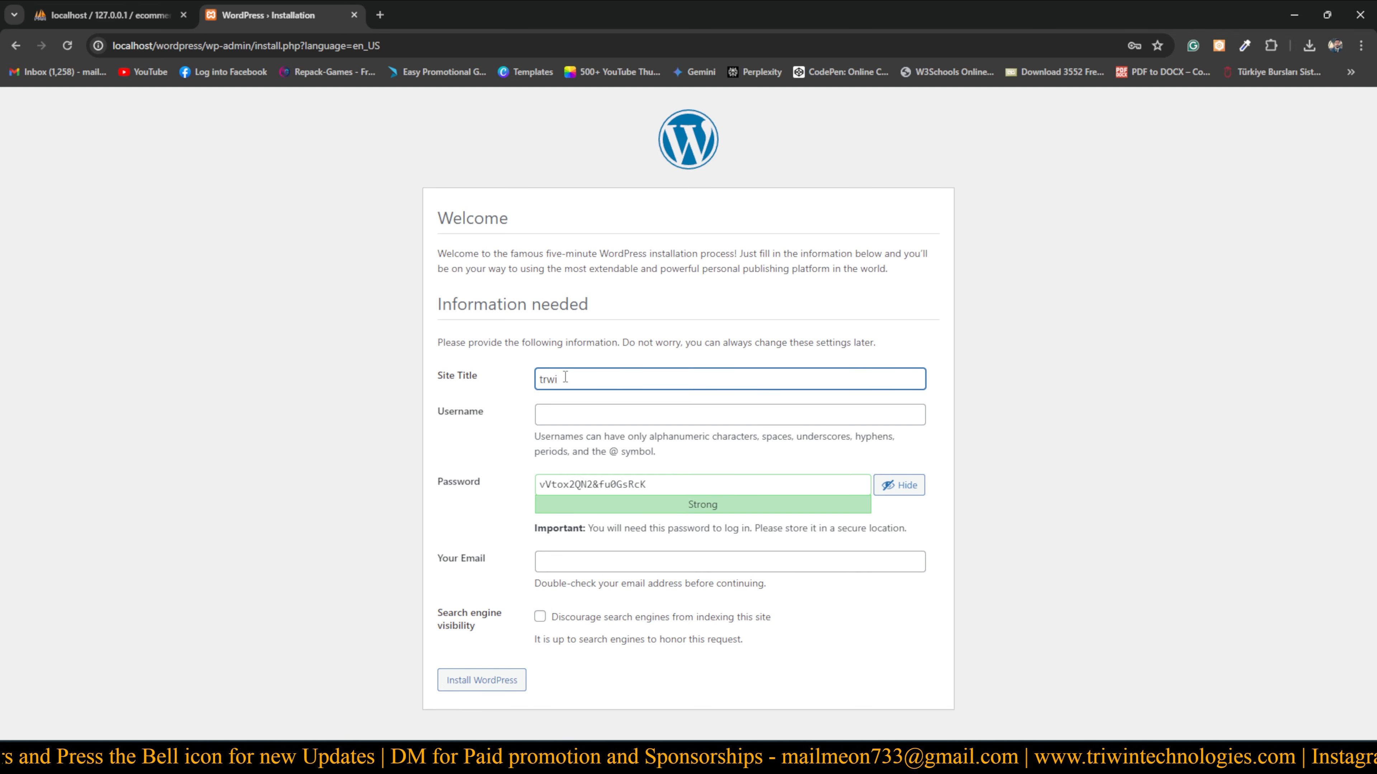
pyautogui.write('iwin')
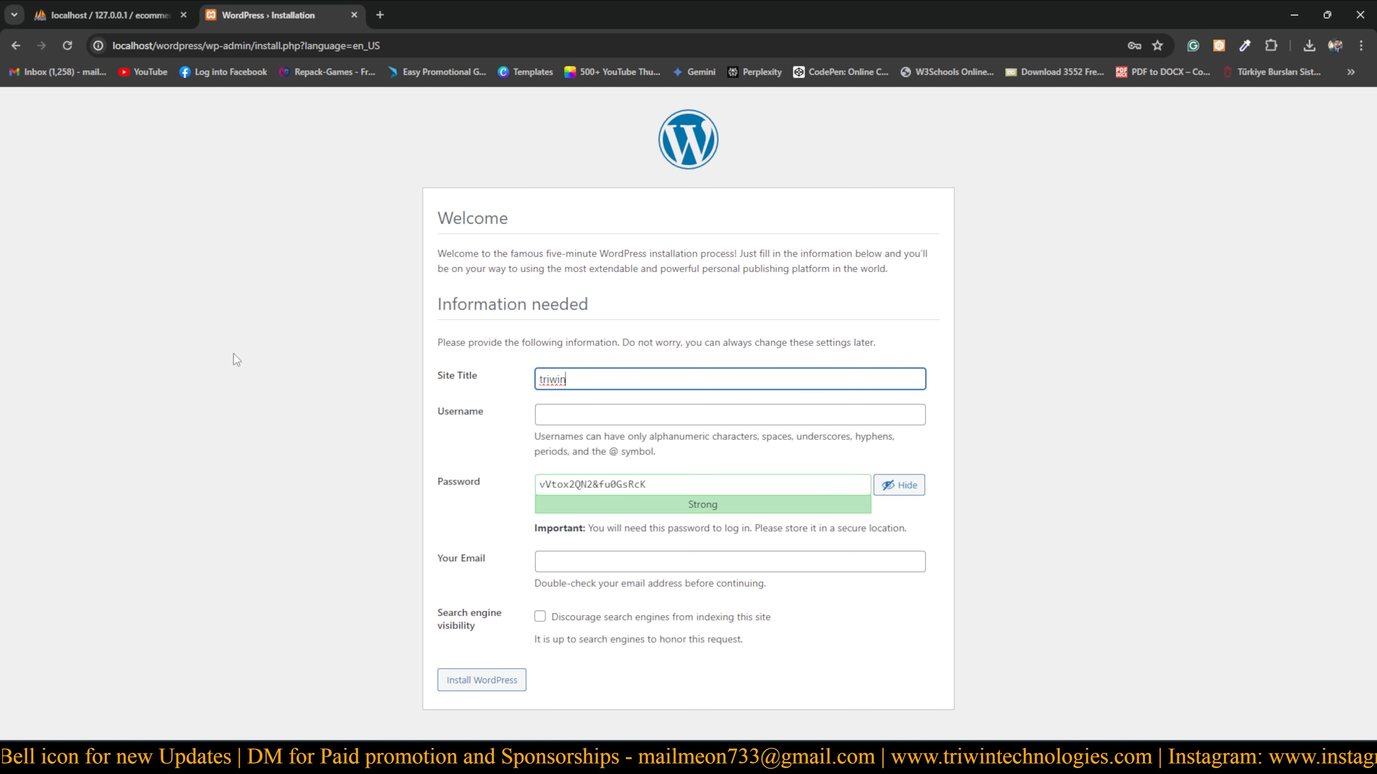
pyautogui.press('BackSpace')
pyautogui.press('BackSpace')
pyautogui.press('BackSpace')
pyautogui.press('BackSpace')
pyautogui.press('BackSpace')
pyautogui.press('BackSpace')
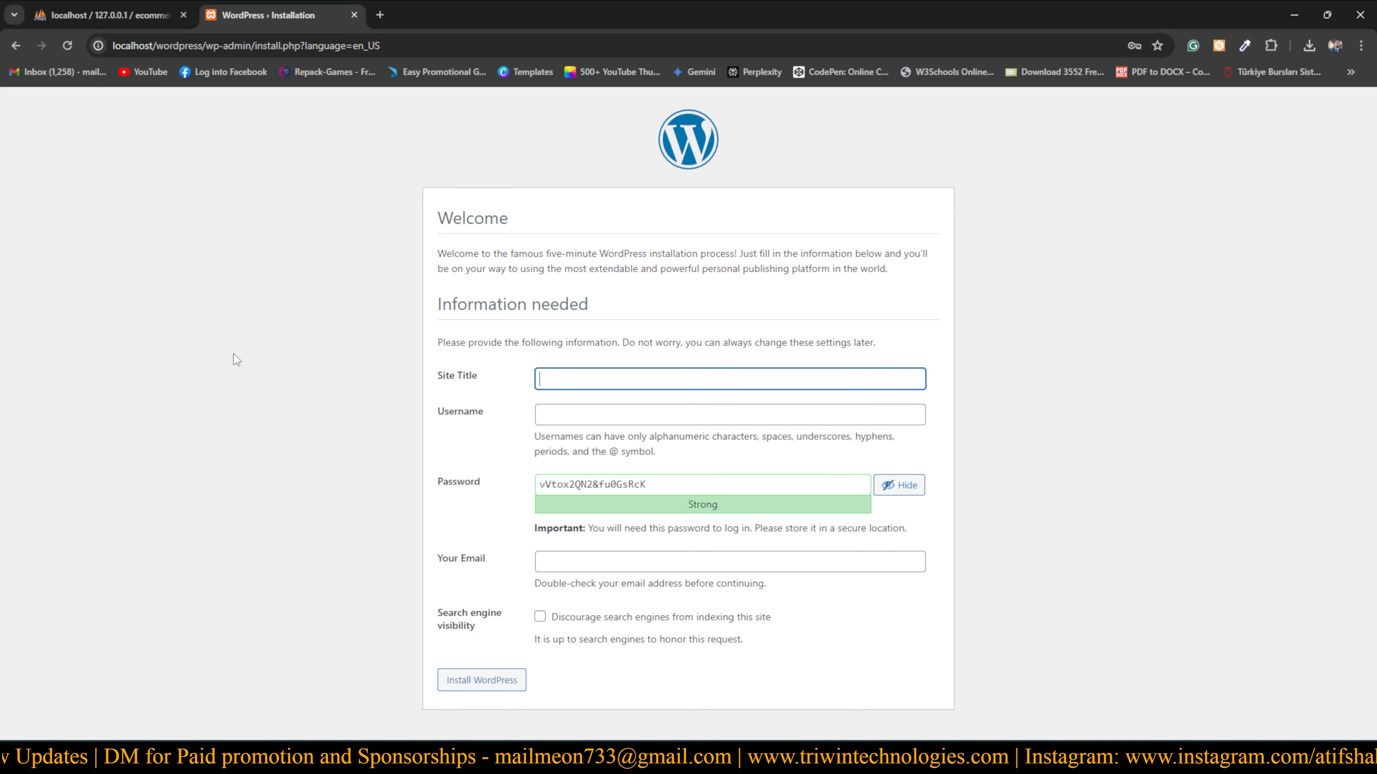
pyautogui.write('Woe')
pyautogui.press('BackSpace')
pyautogui.write('rd')
pyautogui.press('BackSpace')
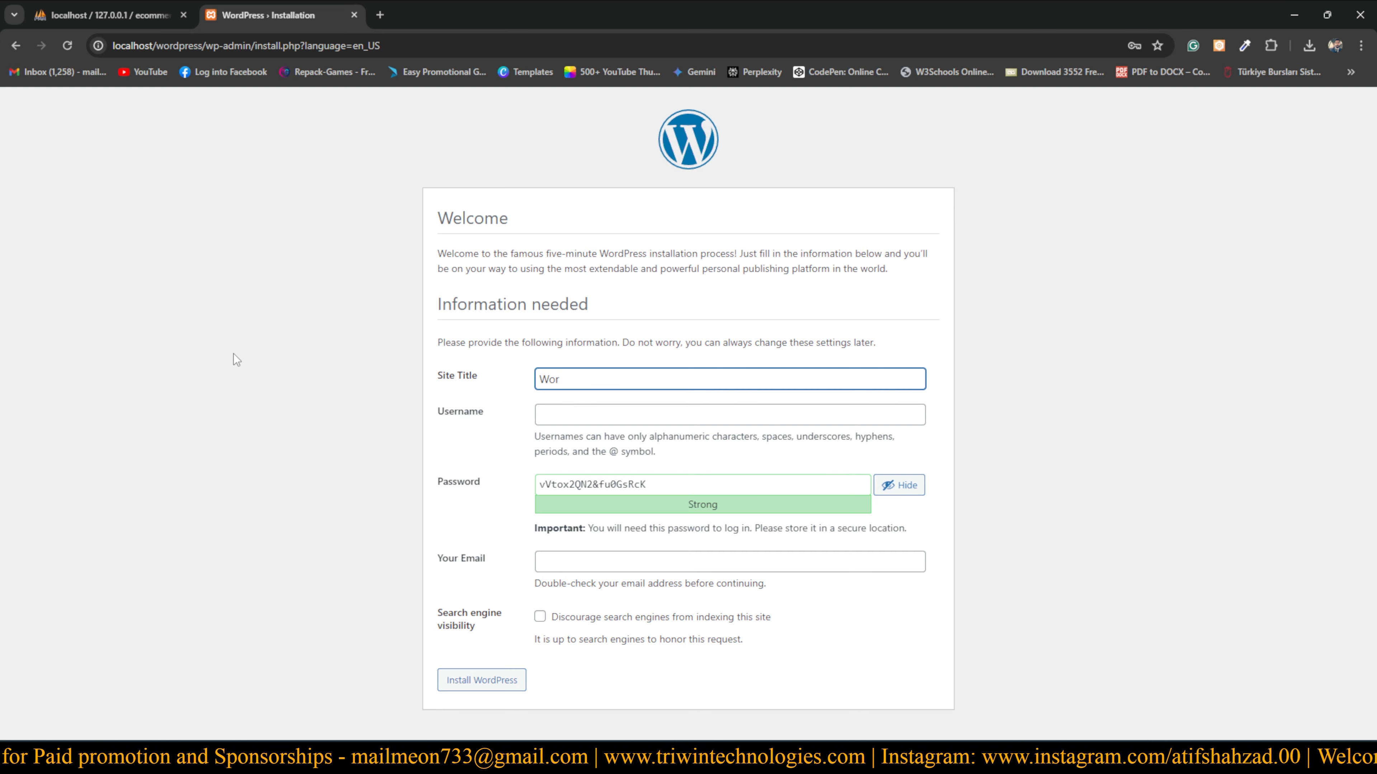
pyautogui.write('dPress')
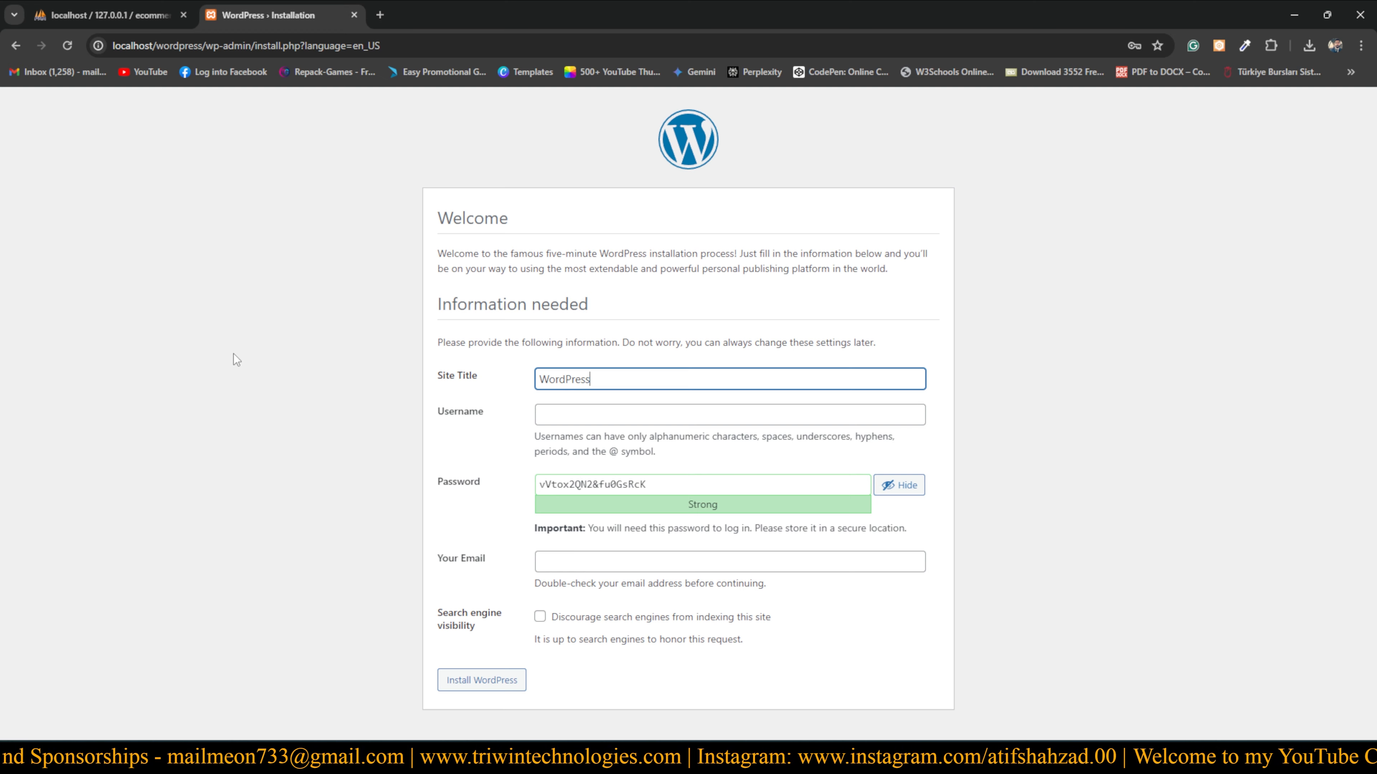
pyautogui.press('BackSpace')
pyautogui.press('BackSpace')
pyautogui.press('BackSpace')
pyautogui.press('BackSpace')
pyautogui.press('BackSpace')
pyautogui.press('BackSpace')
pyautogui.press('BackSpace')
pyautogui.press('BackSpace')
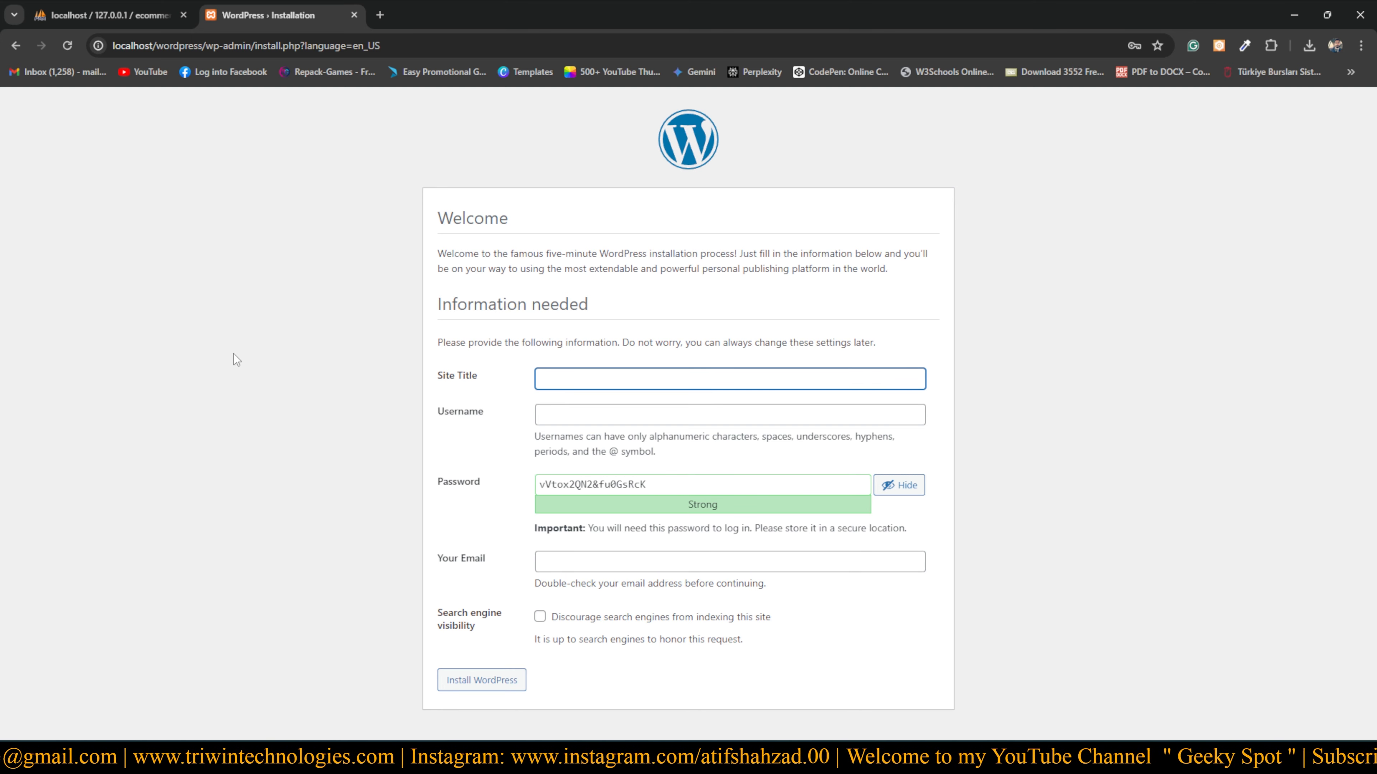
# Enter TriwinTechnologies as the site title, correcting its misspelled ending
pyautogui.write('Tr')
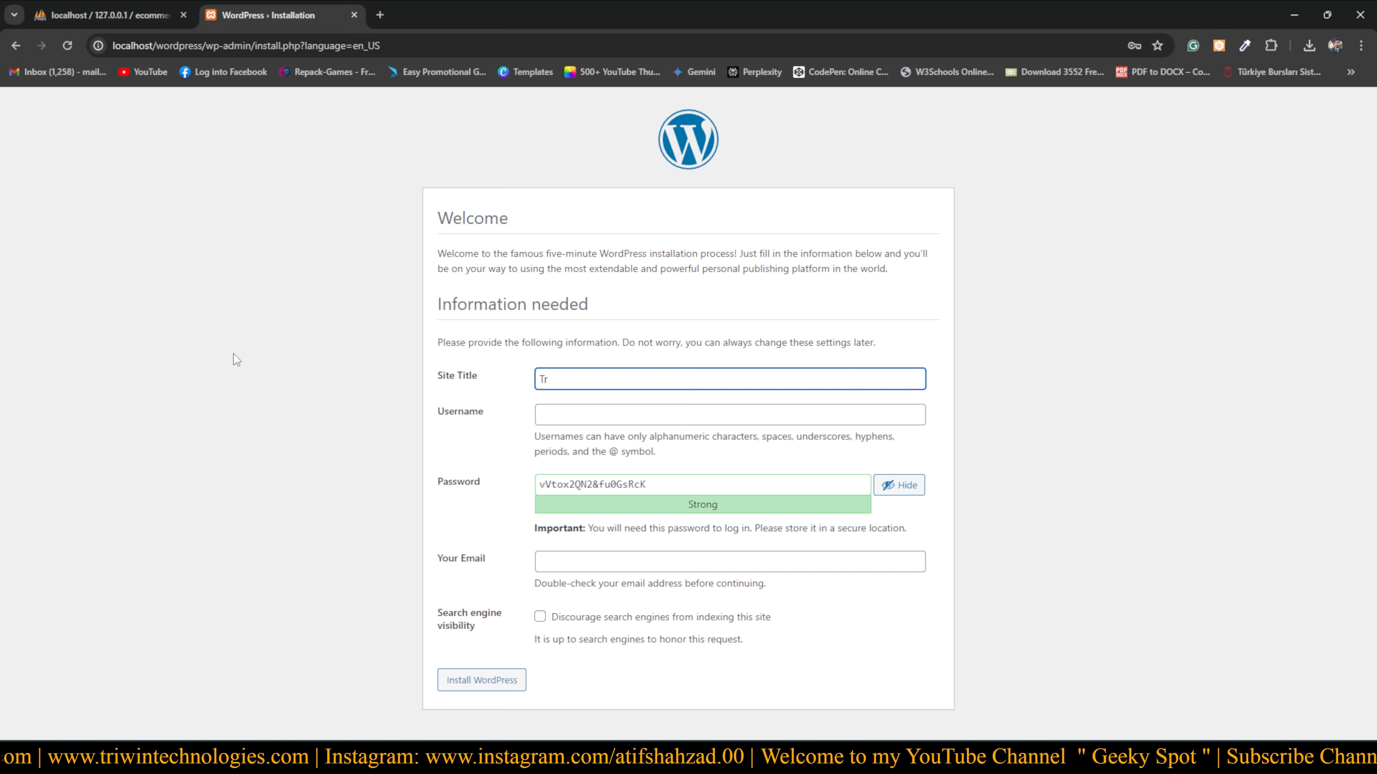
pyautogui.write('iwin')
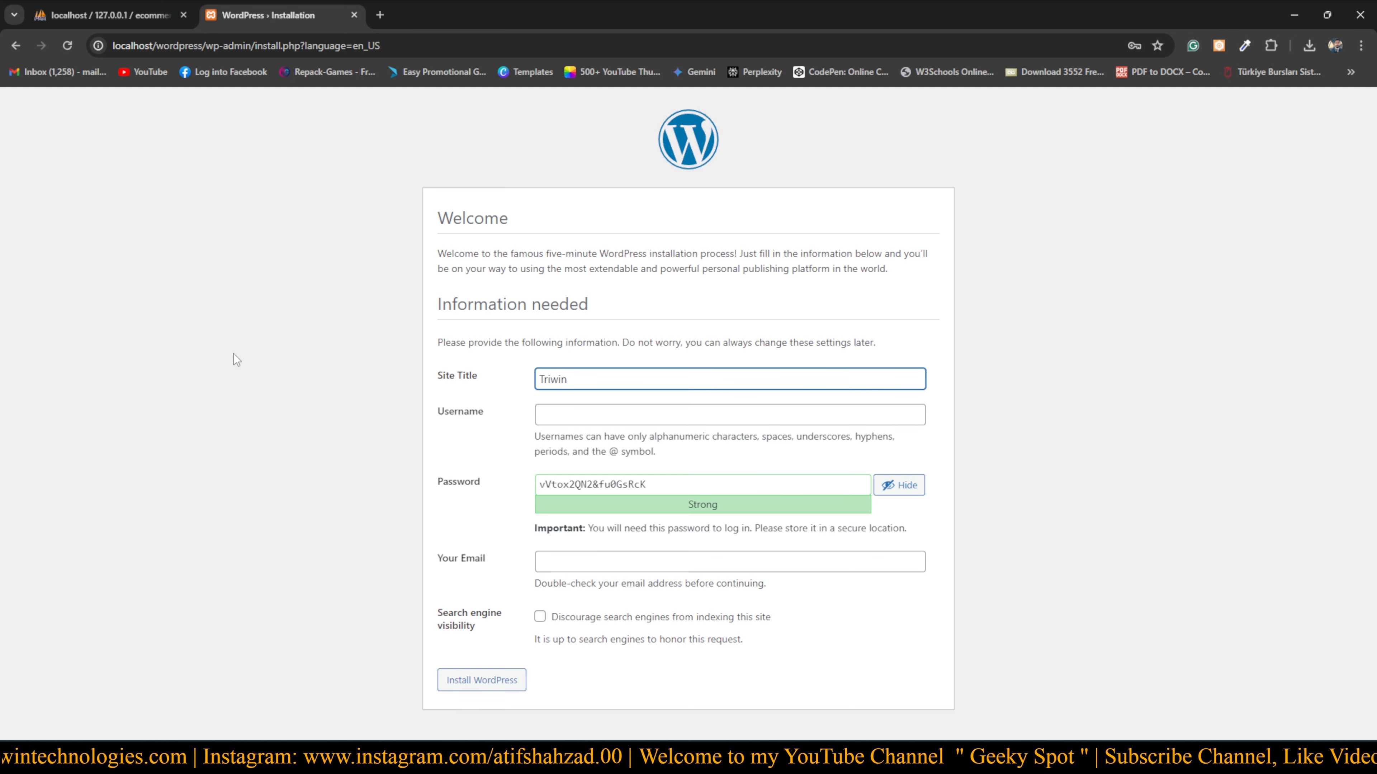
pyautogui.write('TTe')
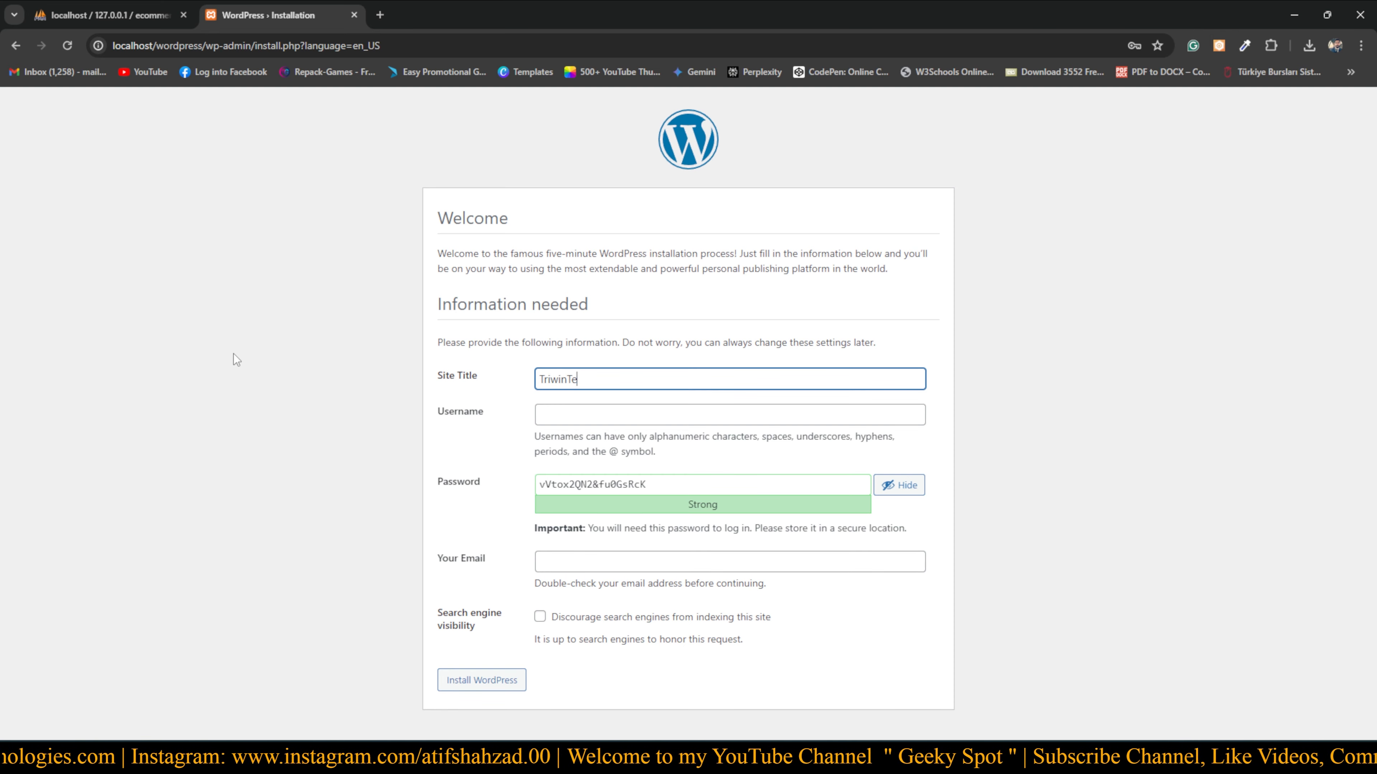
pyautogui.write('chno')
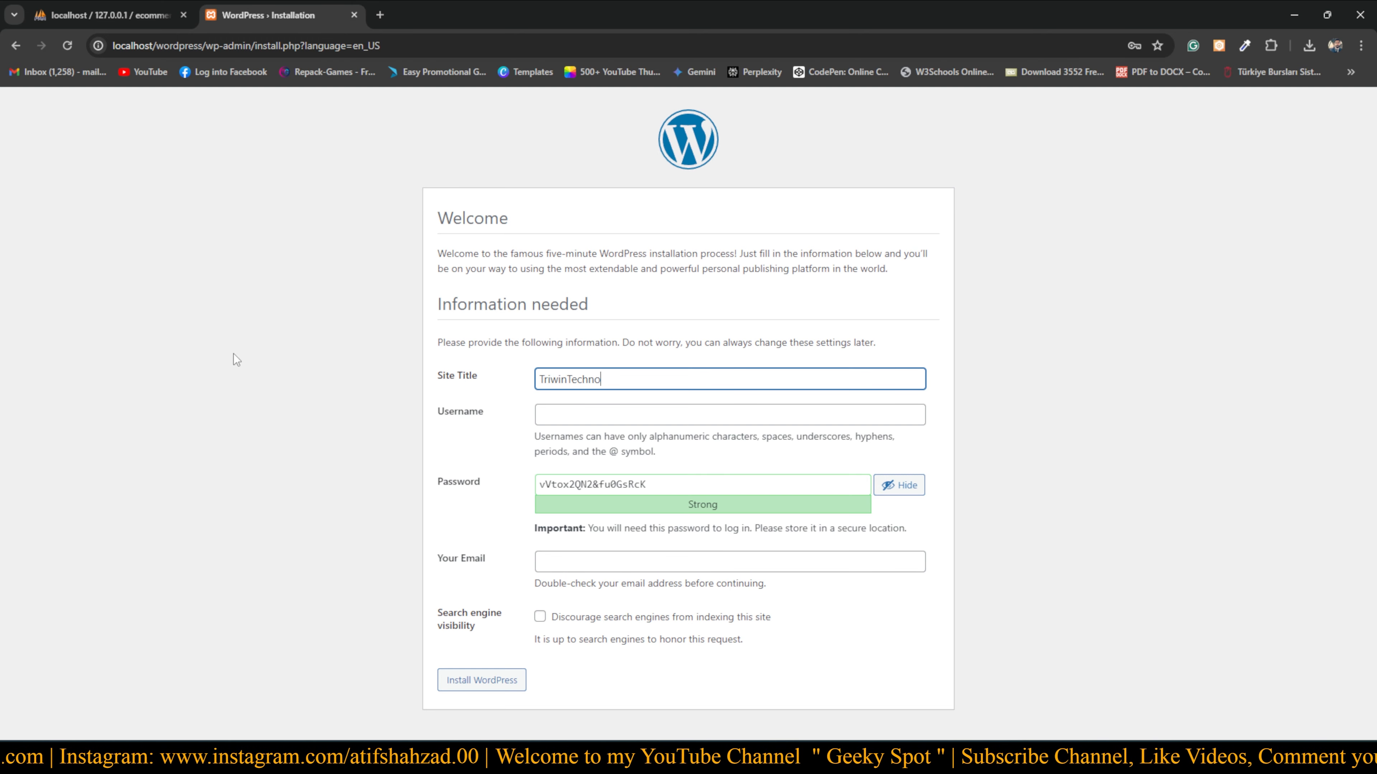
pyautogui.write('lgies')
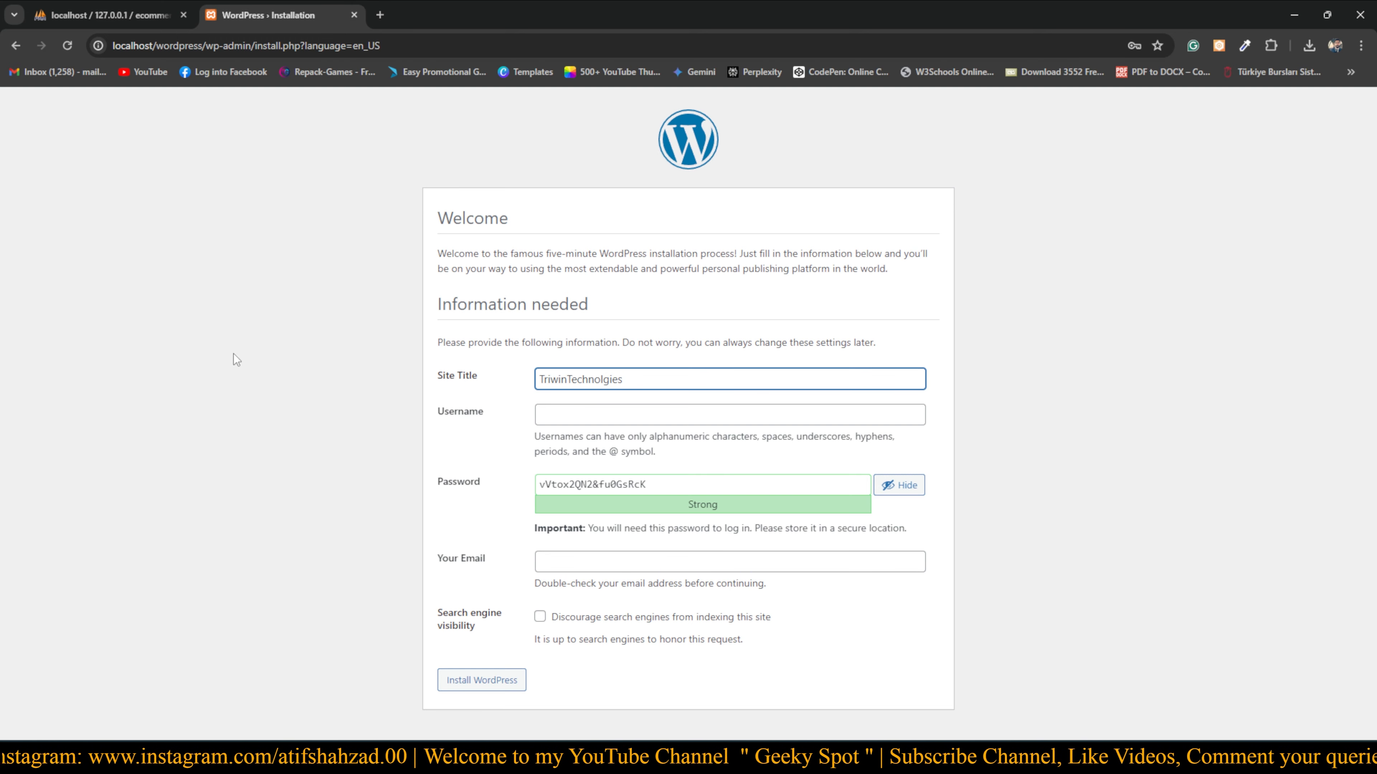
pyautogui.press('BackSpace')
pyautogui.press('BackSpace')
pyautogui.press('BackSpace')
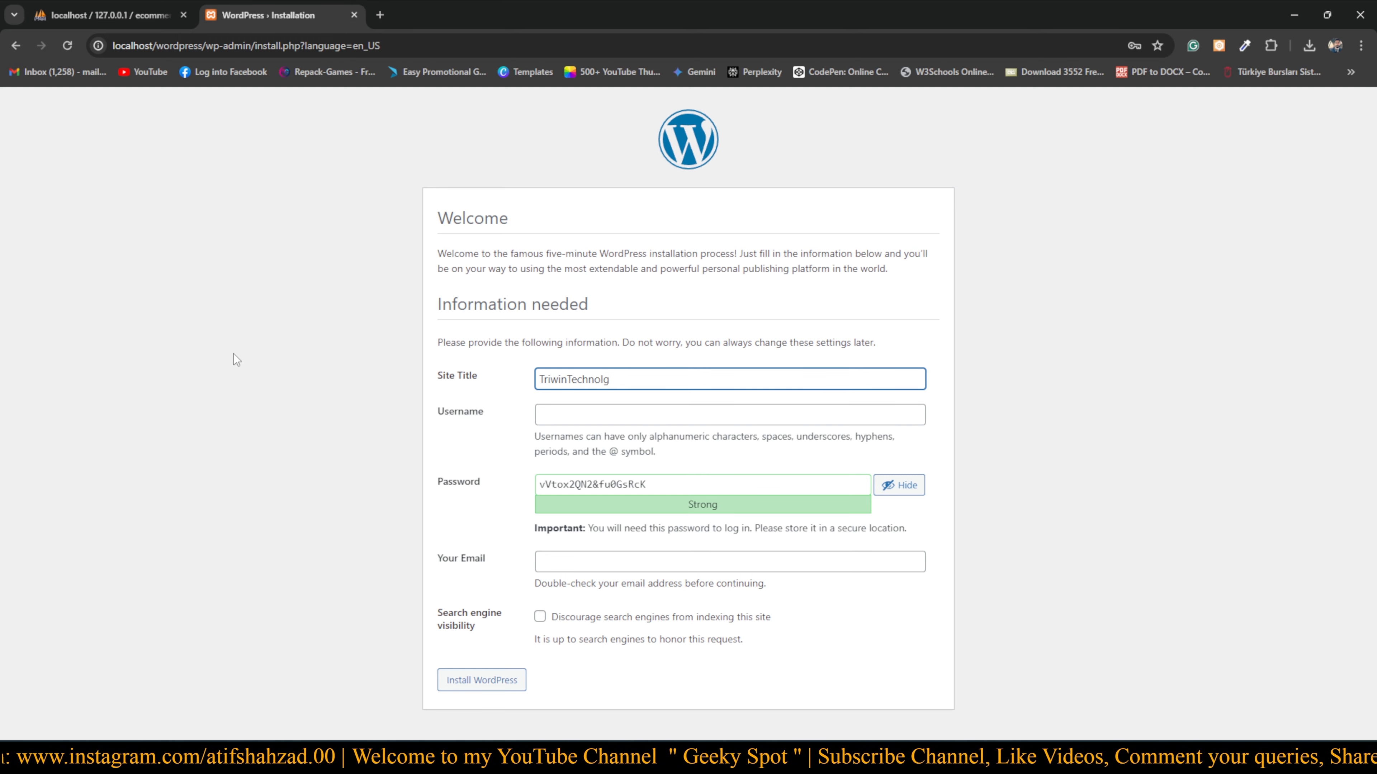
pyautogui.write('o')
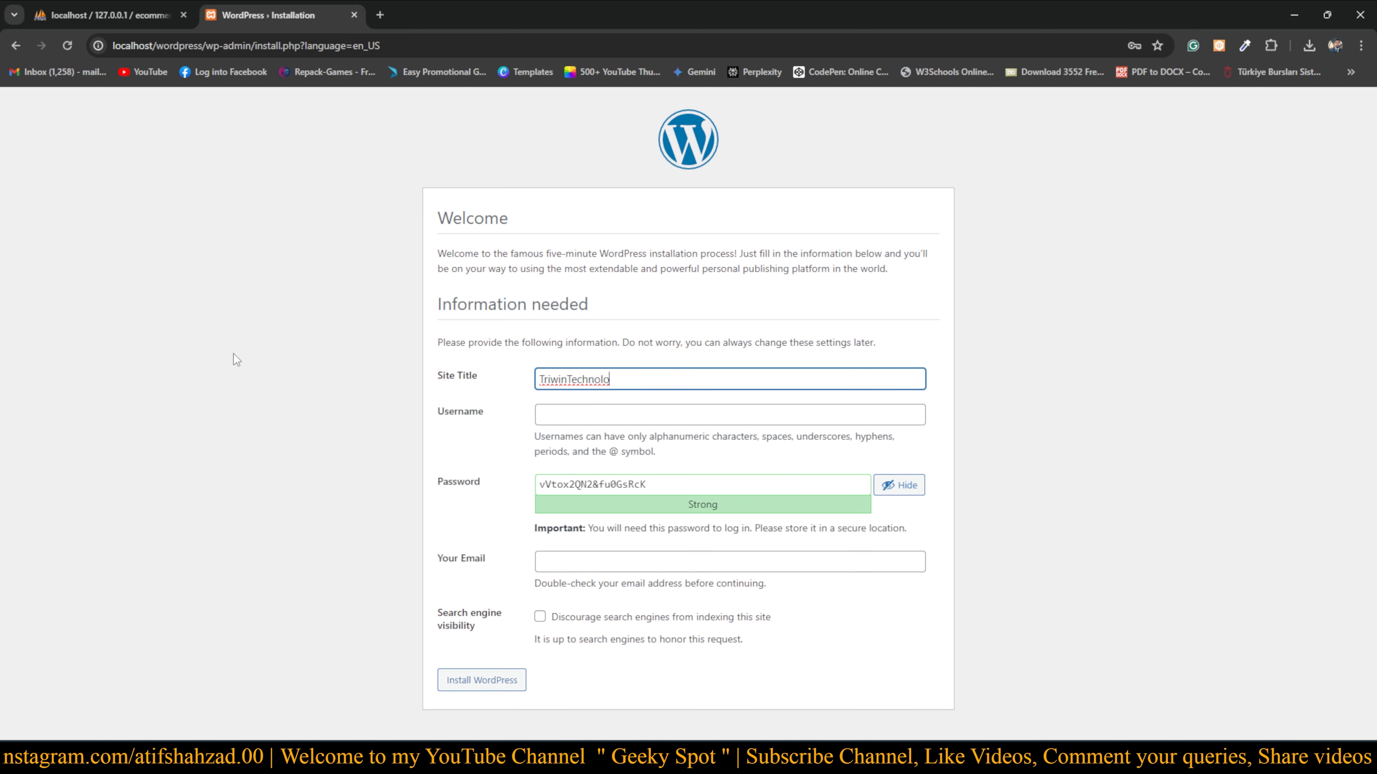
pyautogui.write('gies')
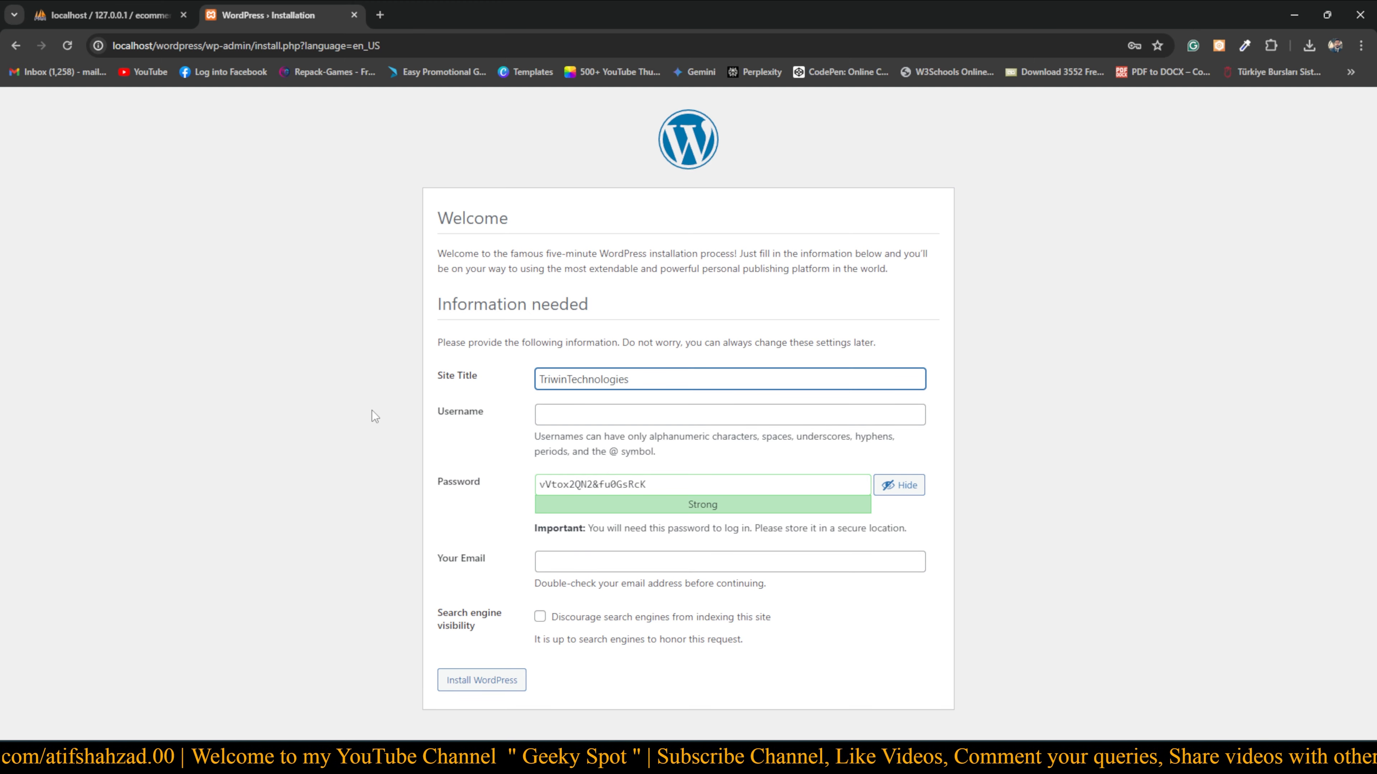
pyautogui.click(489, 433)
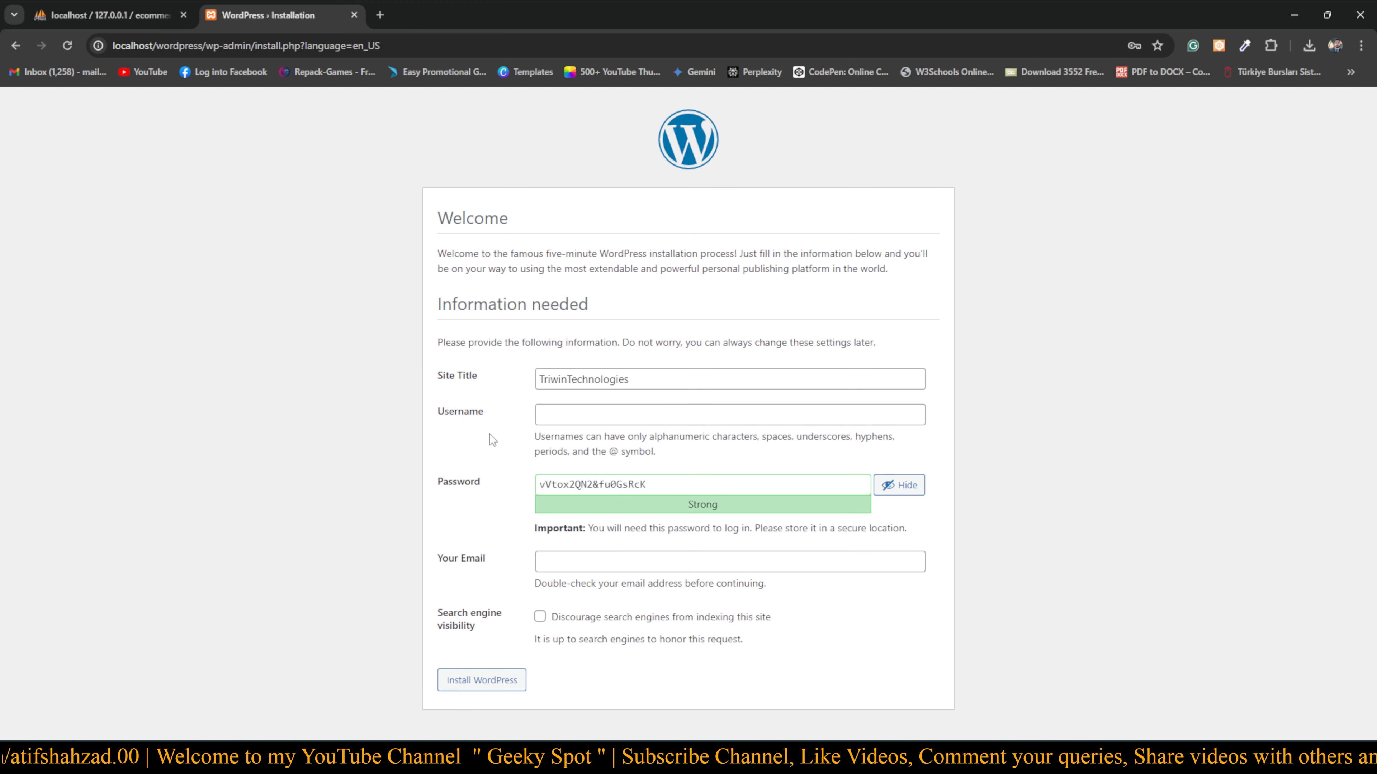
pyautogui.click(580, 415)
# Set username root and replace the generated password with a short one
pyautogui.write('root')
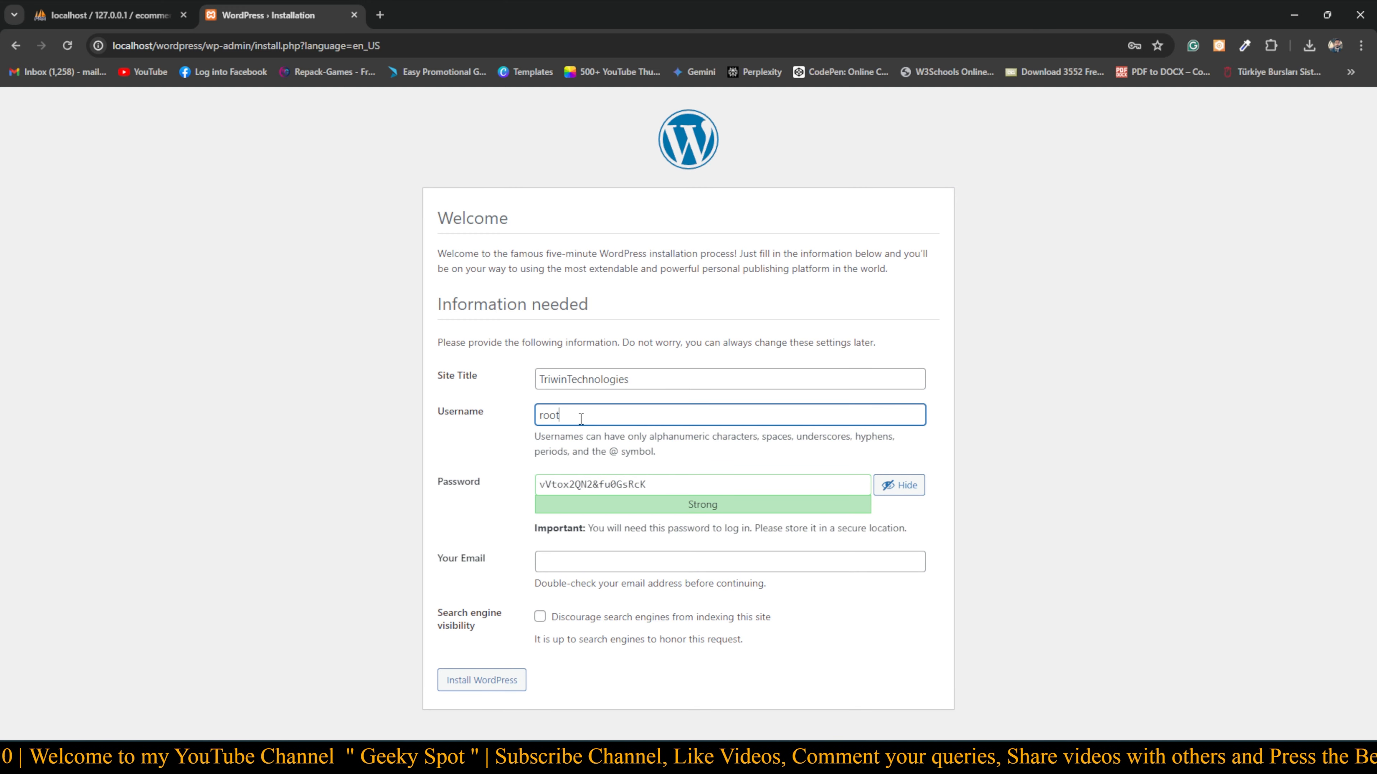
pyautogui.click(460, 503)
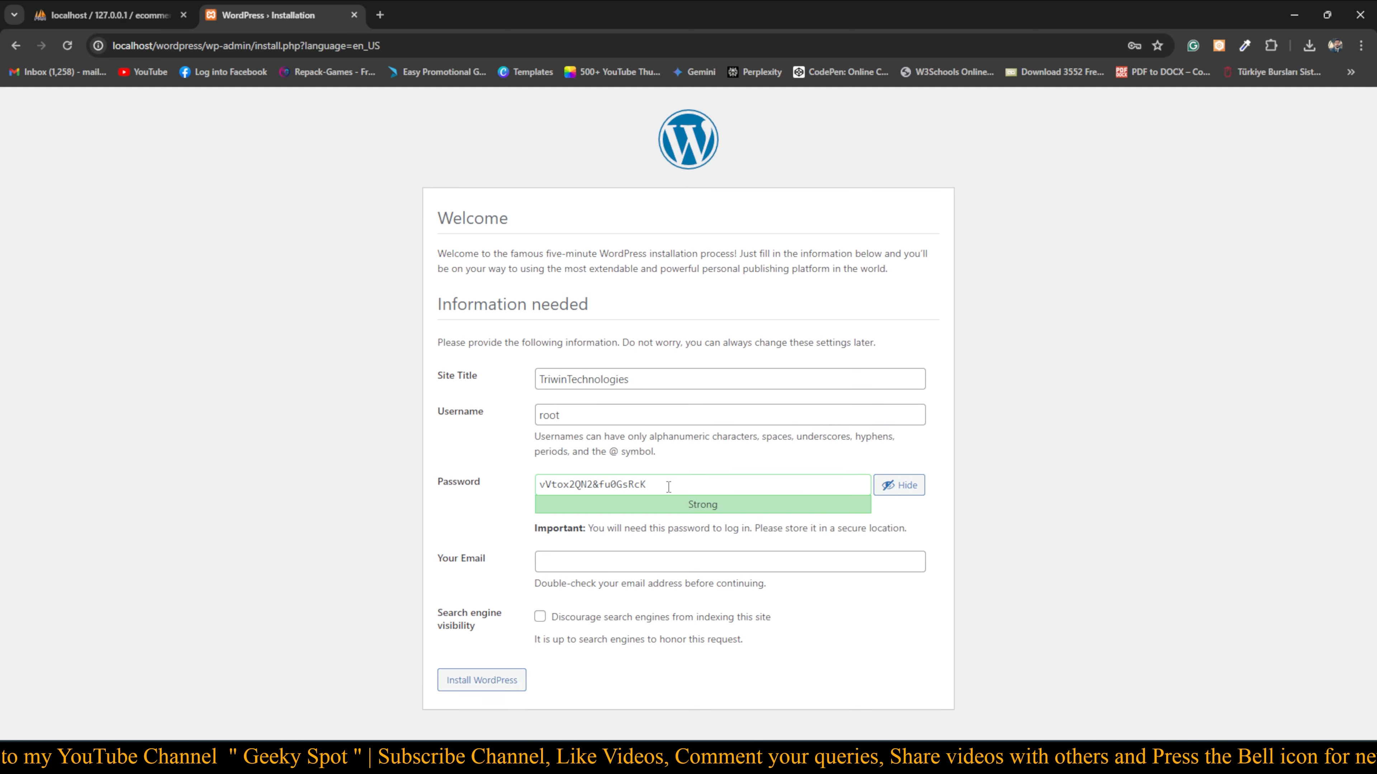
pyautogui.moveTo(671, 484); pyautogui.dragTo(523, 492)
pyautogui.press('BackSpace')
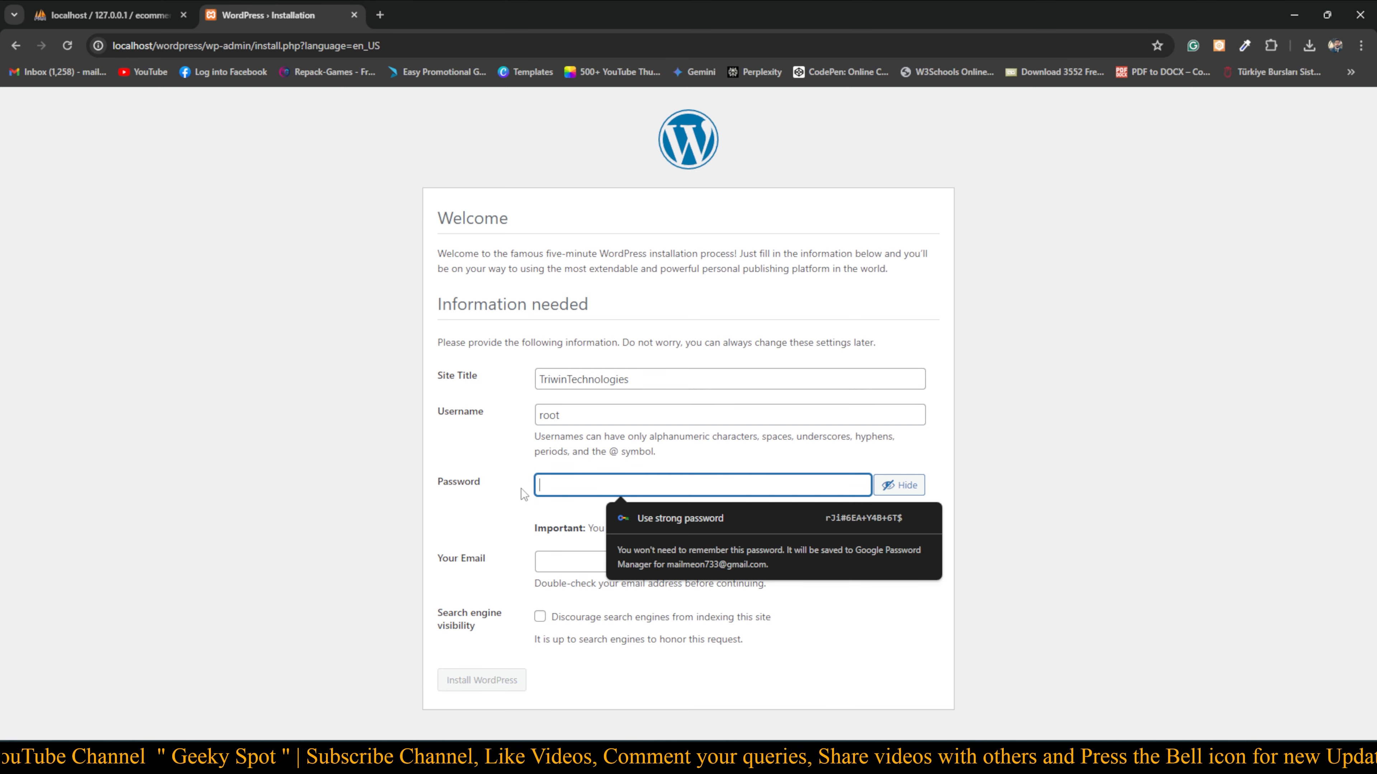
pyautogui.write('adim')
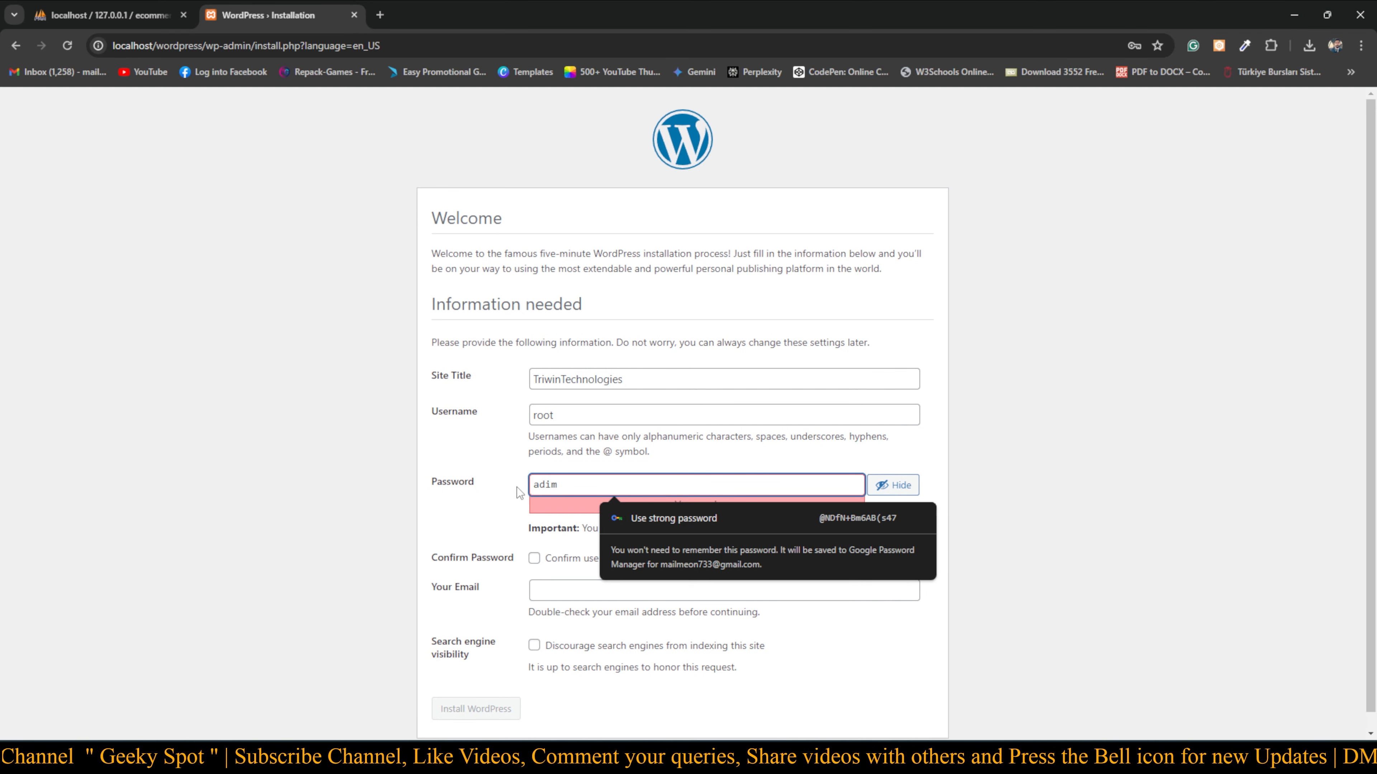
pyautogui.press('BackSpace')
pyautogui.press('BackSpace')
pyautogui.write('min')
# Mask the password and confirm use of the weak password
pyautogui.click(914, 485)
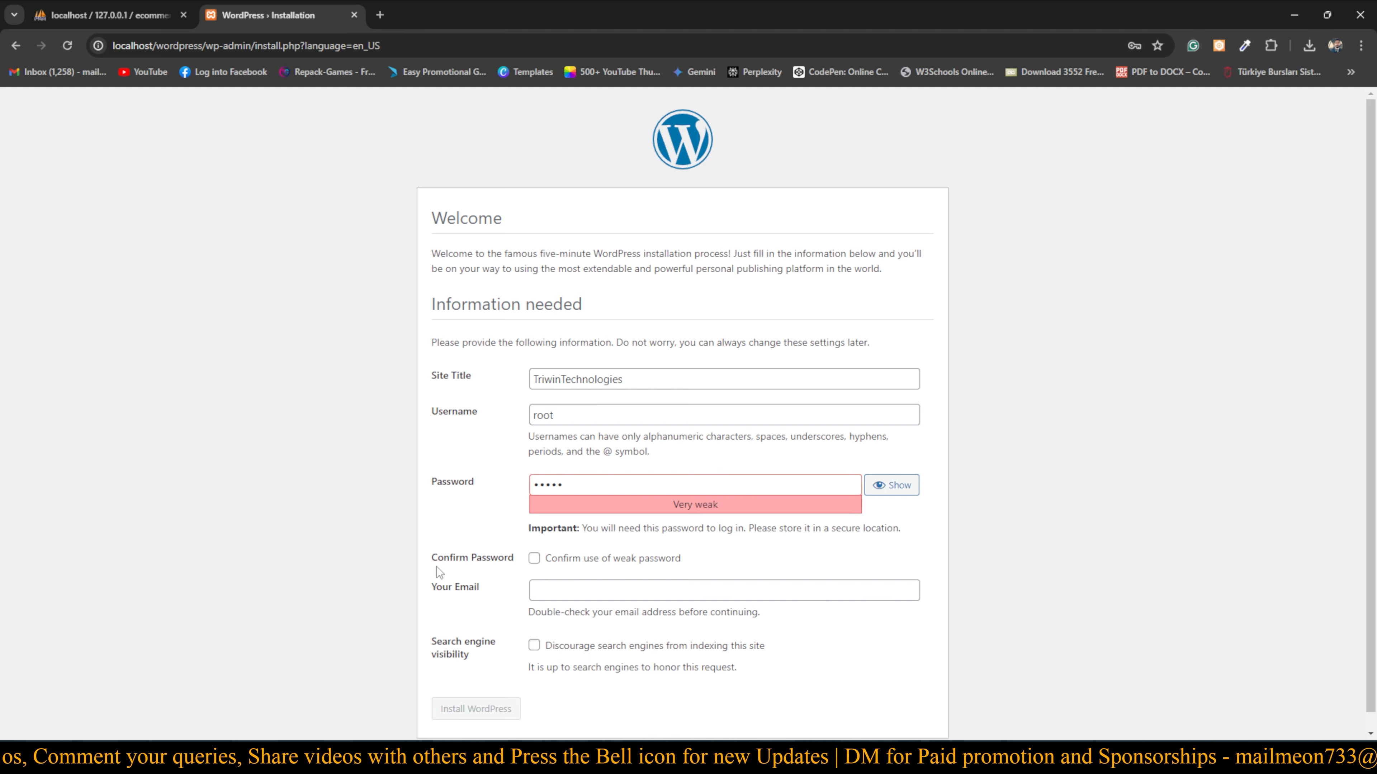
pyautogui.click(534, 558)
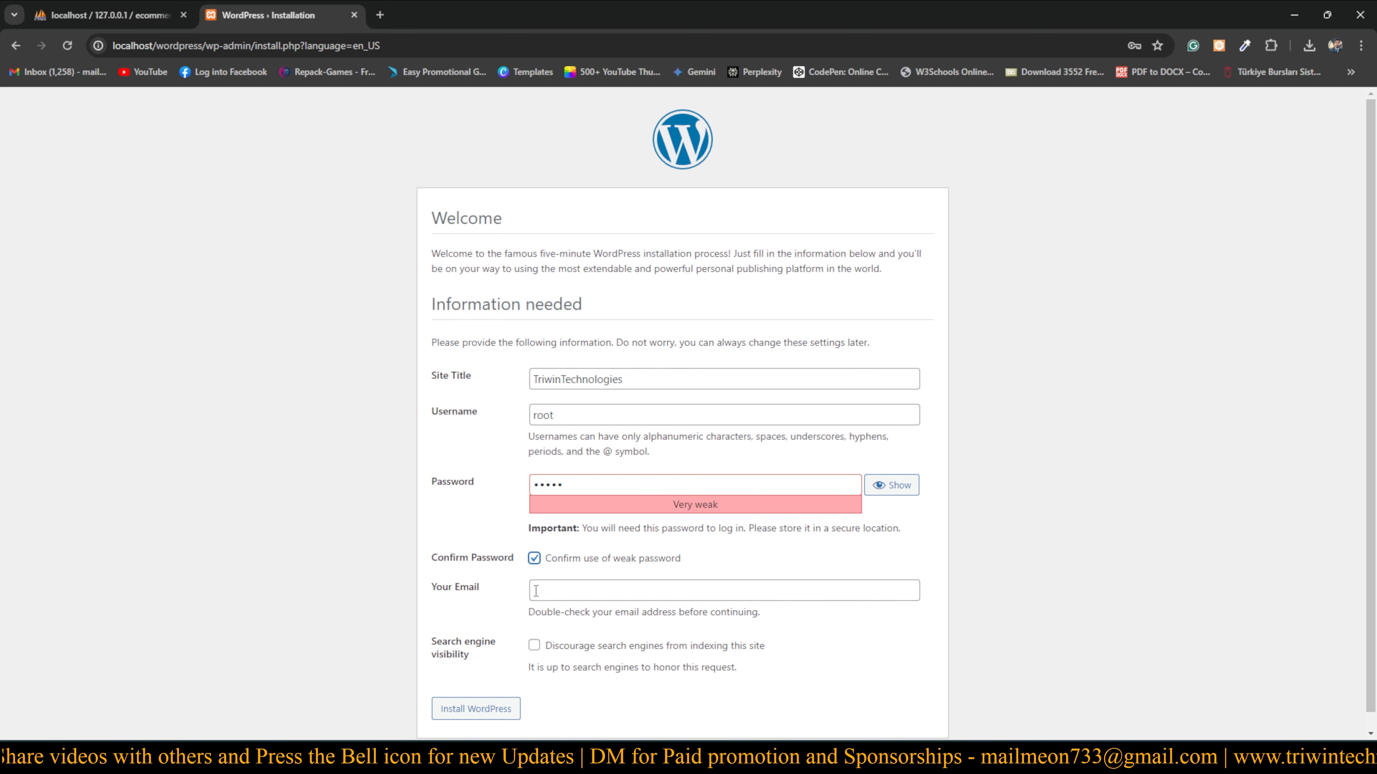
pyautogui.click(565, 590)
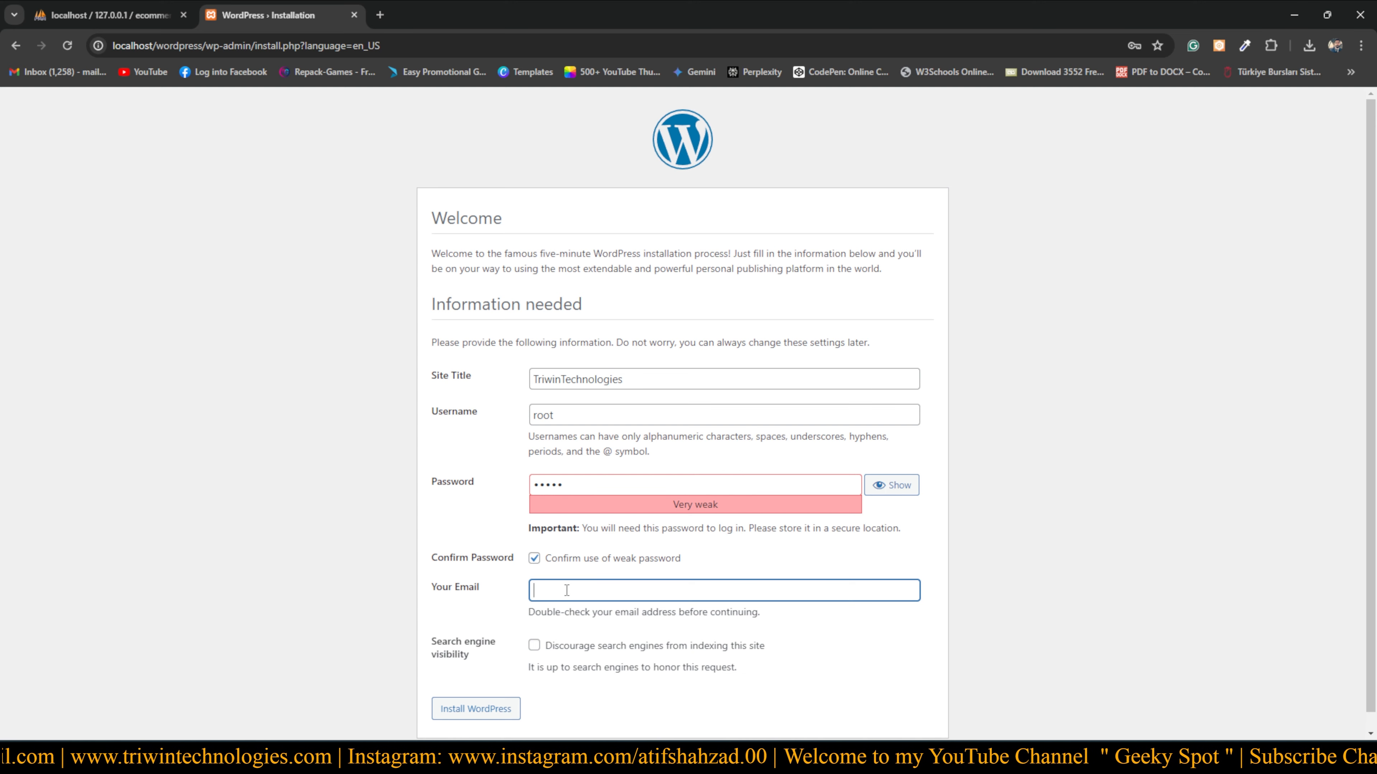
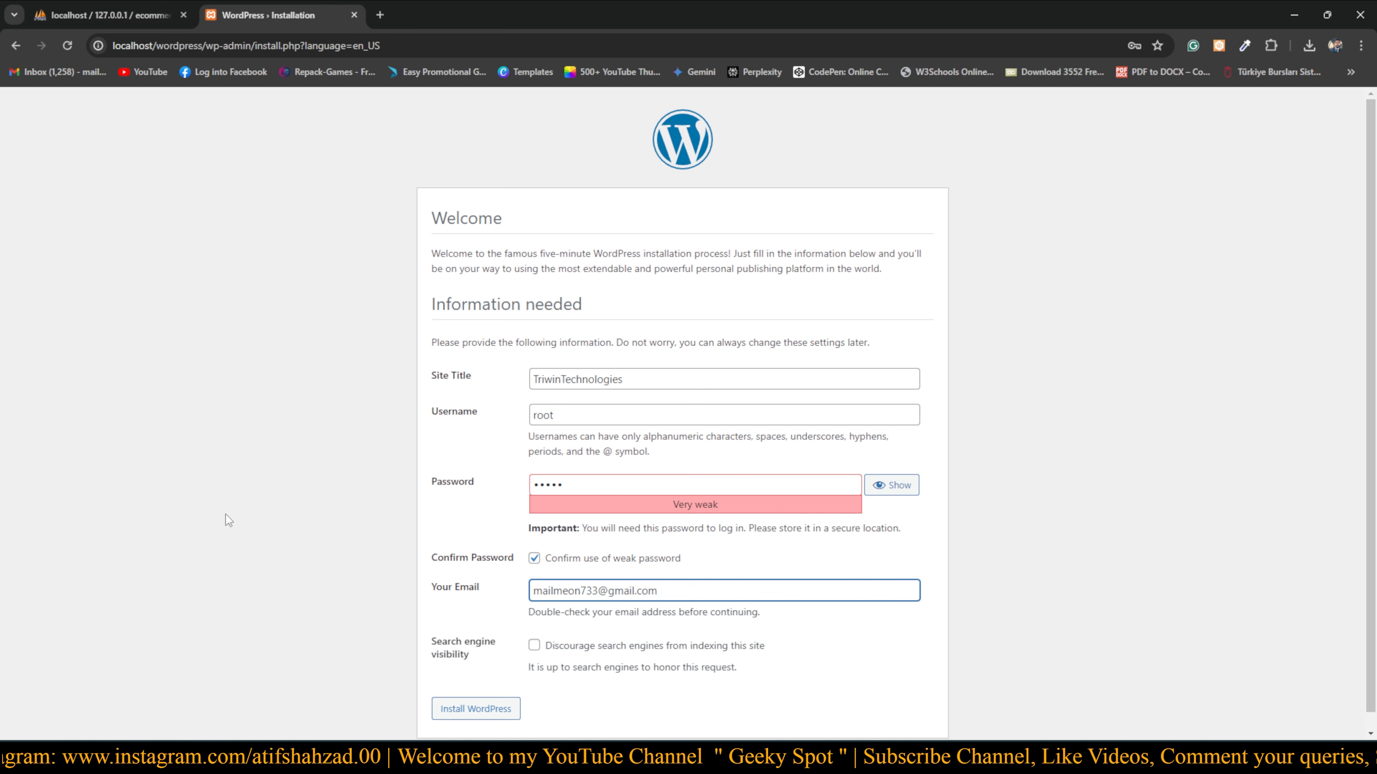
# Fill in the administrator's e-mail address to complete the installation form
pyautogui.click(422, 609)
pyautogui.scroll(-1, 416, 619)
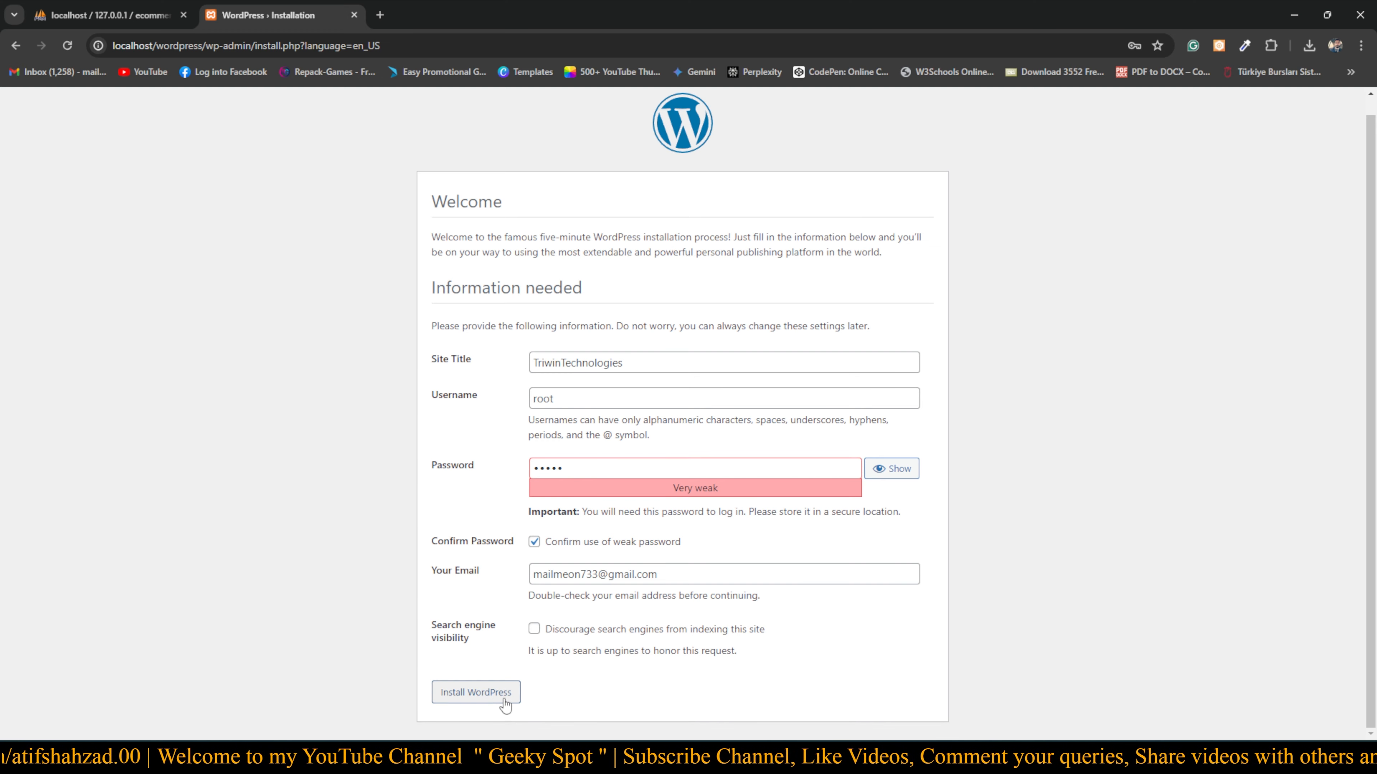
# Install WordPress, dismiss Chrome's password prompts, and go to the TriwinTechnologies login page
pyautogui.click(488, 697)
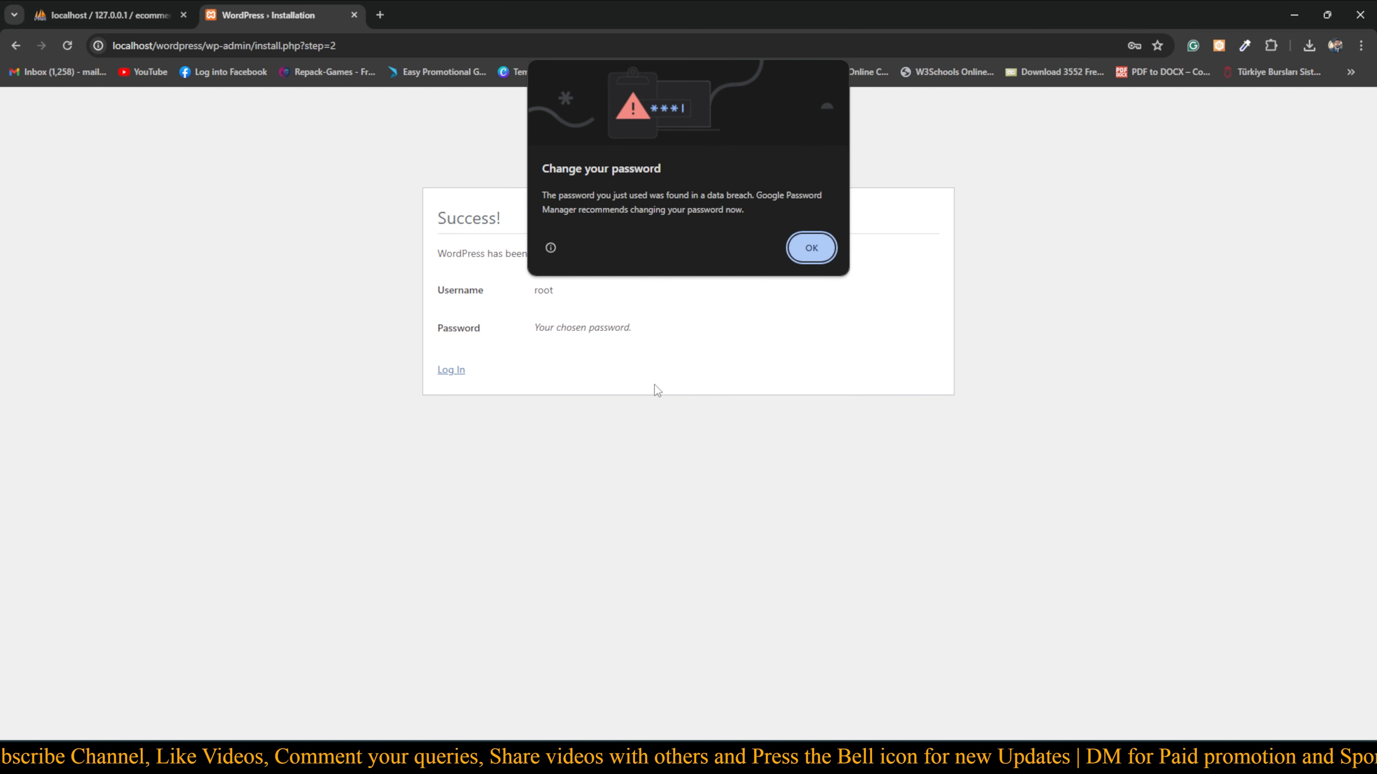
pyautogui.click(811, 247)
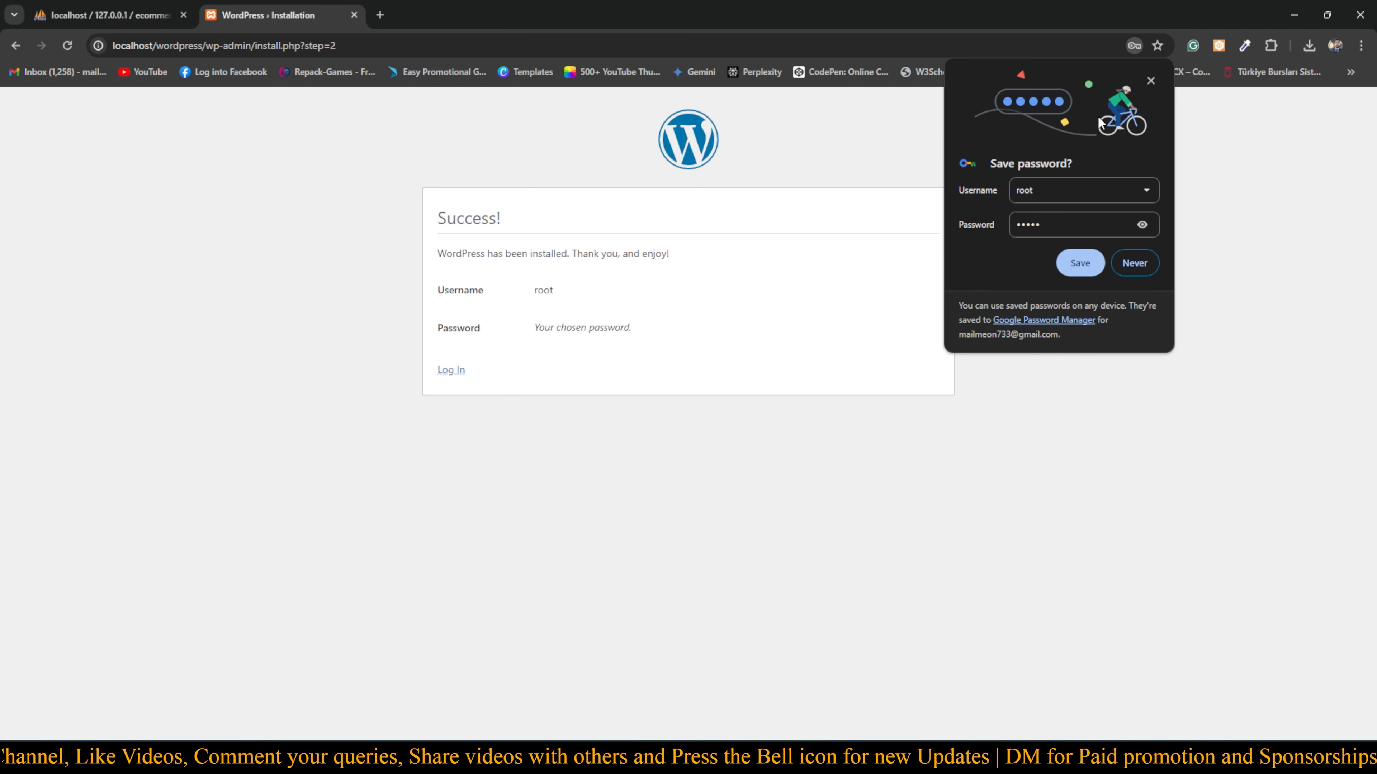
pyautogui.click(1150, 80)
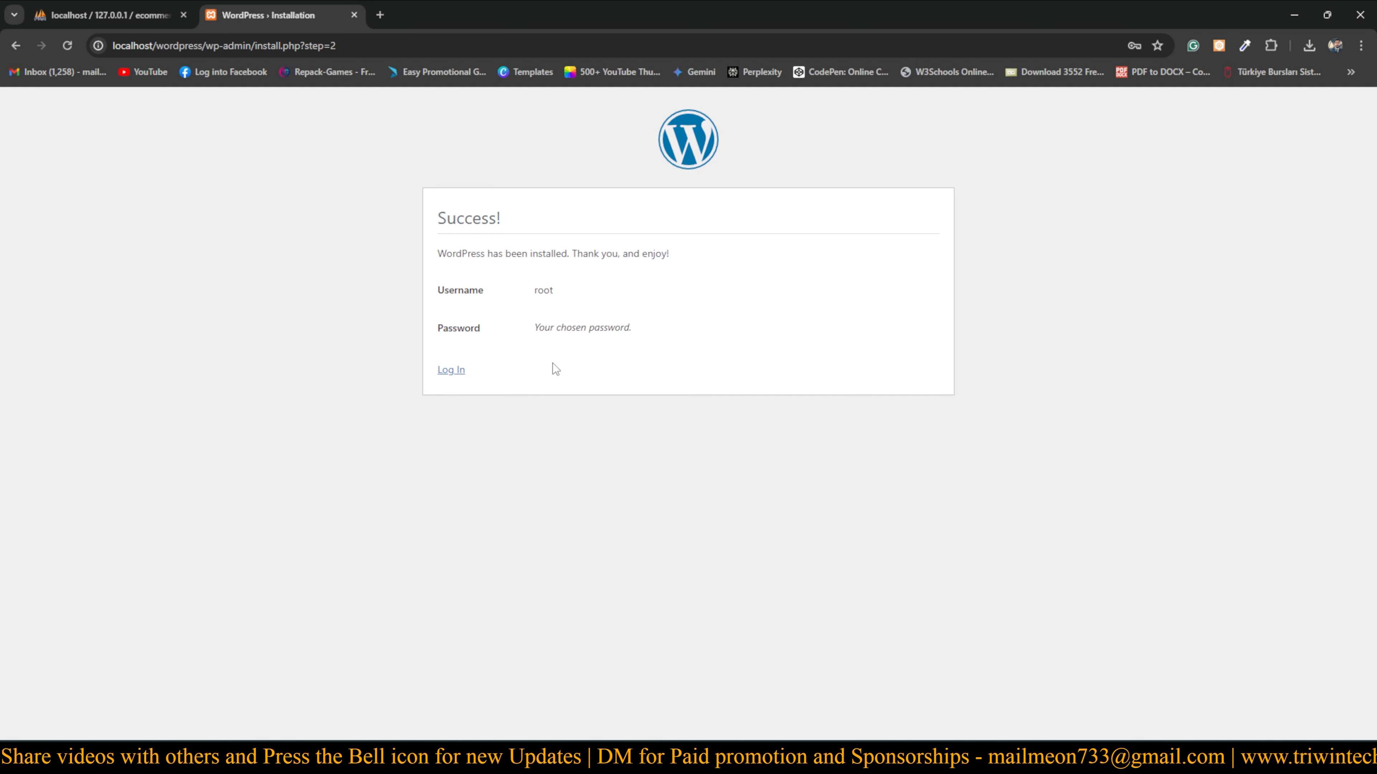
pyautogui.click(451, 373)
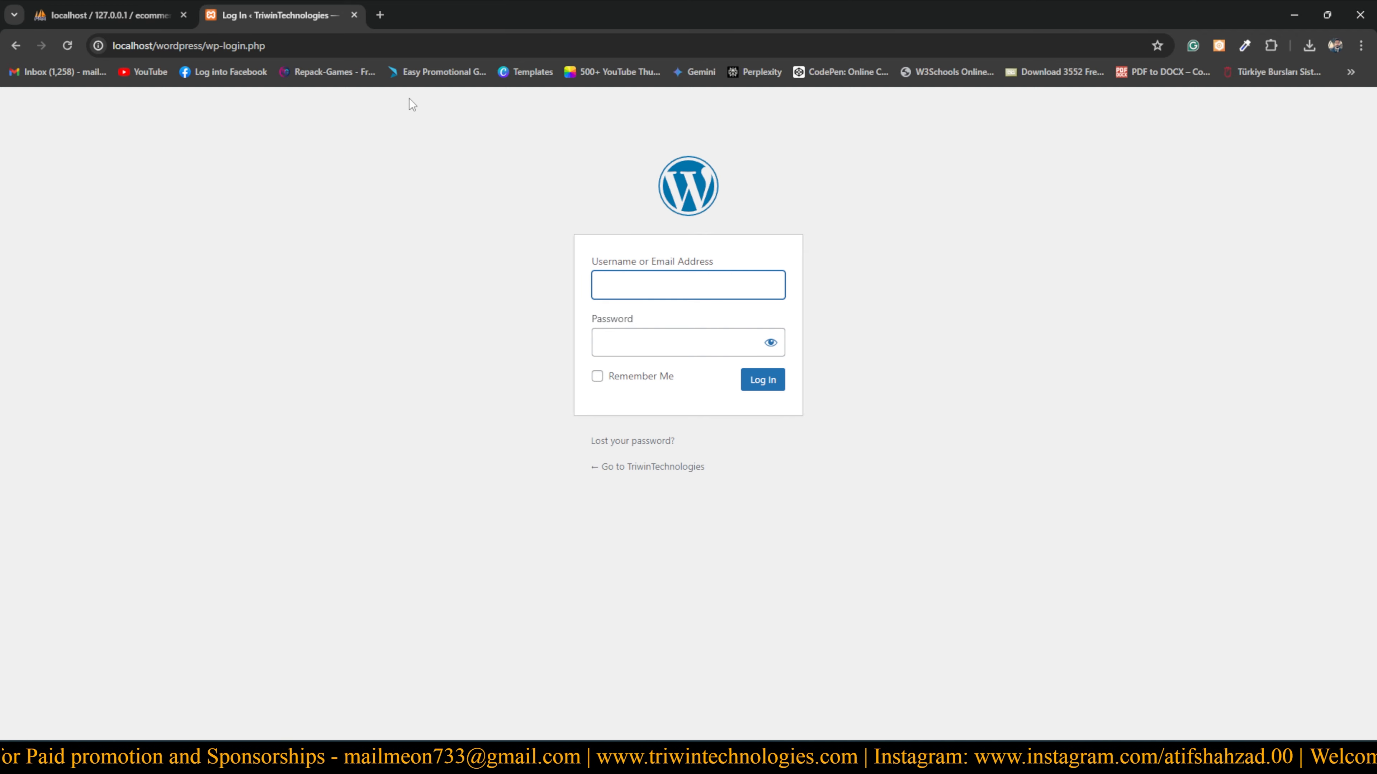
# In a new Chrome tab, go to localhost/wordpress/admin to reach the TriwinTechnologies login page
pyautogui.click(379, 15)
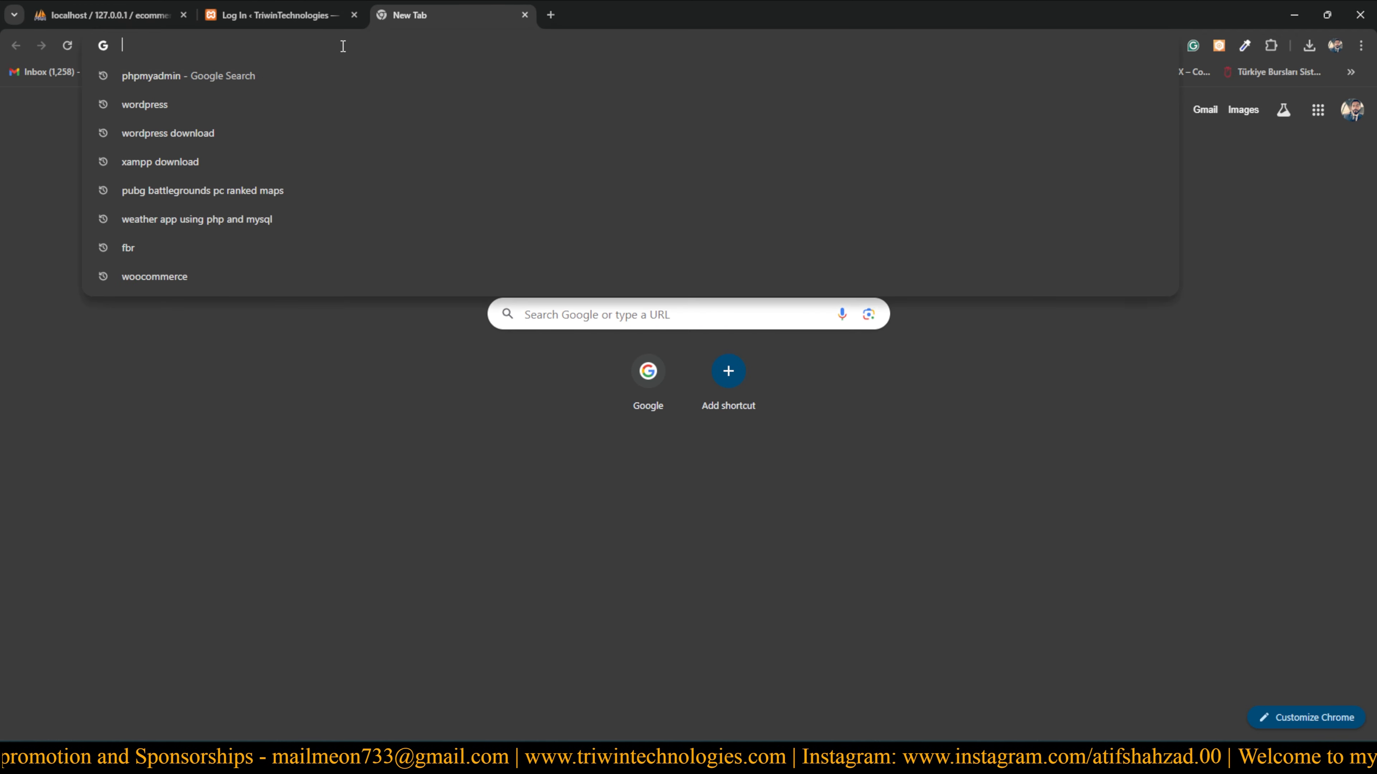
pyautogui.write('localhost')
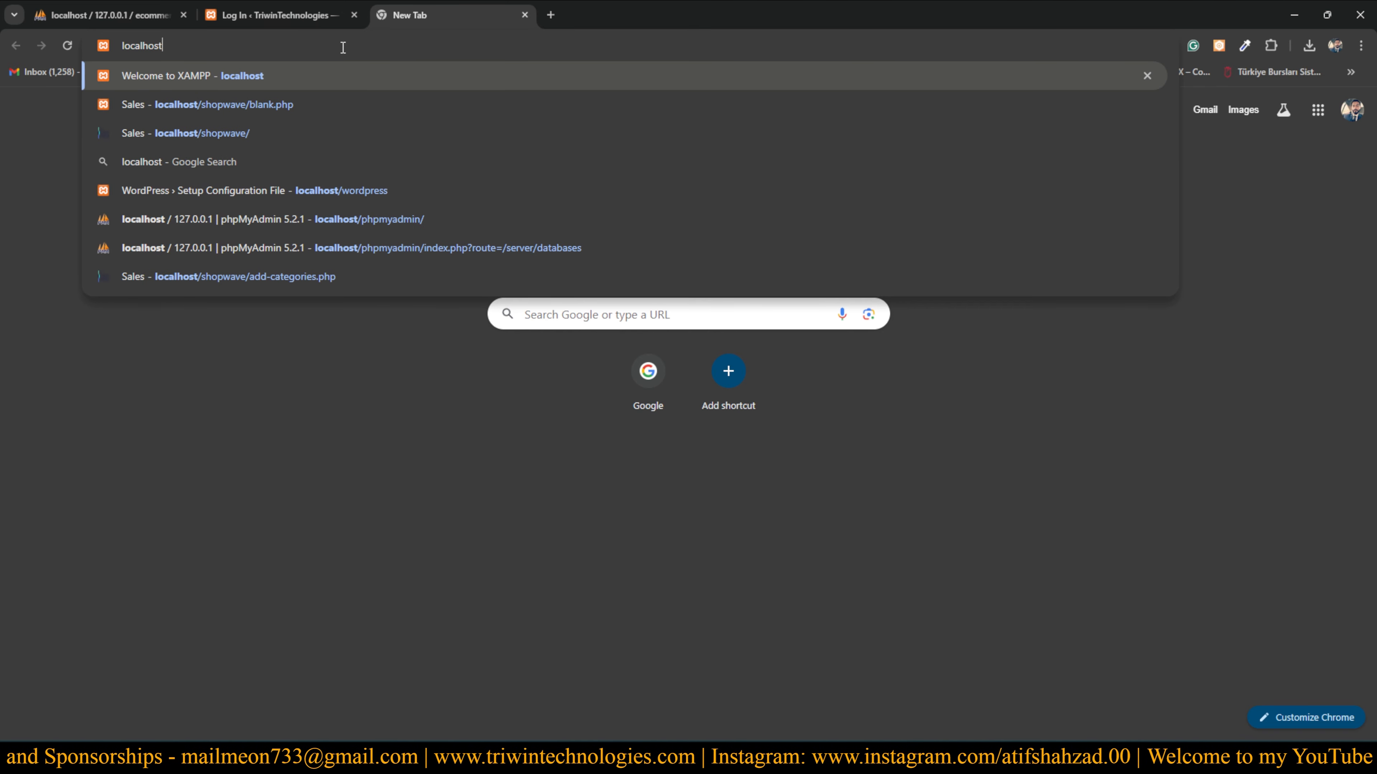
pyautogui.write('/wordpress/lo')
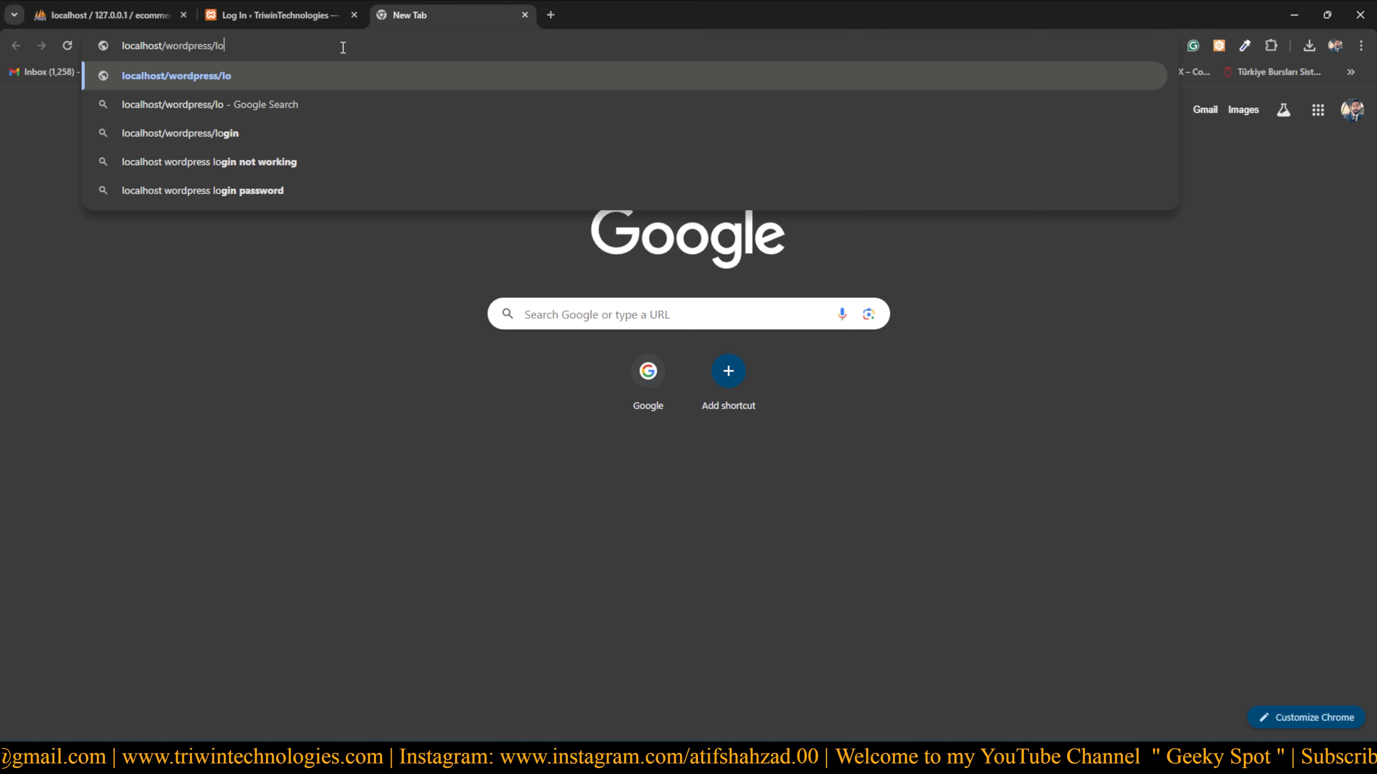
pyautogui.press('BackSpace')
pyautogui.press('BackSpace')
pyautogui.write('admin')
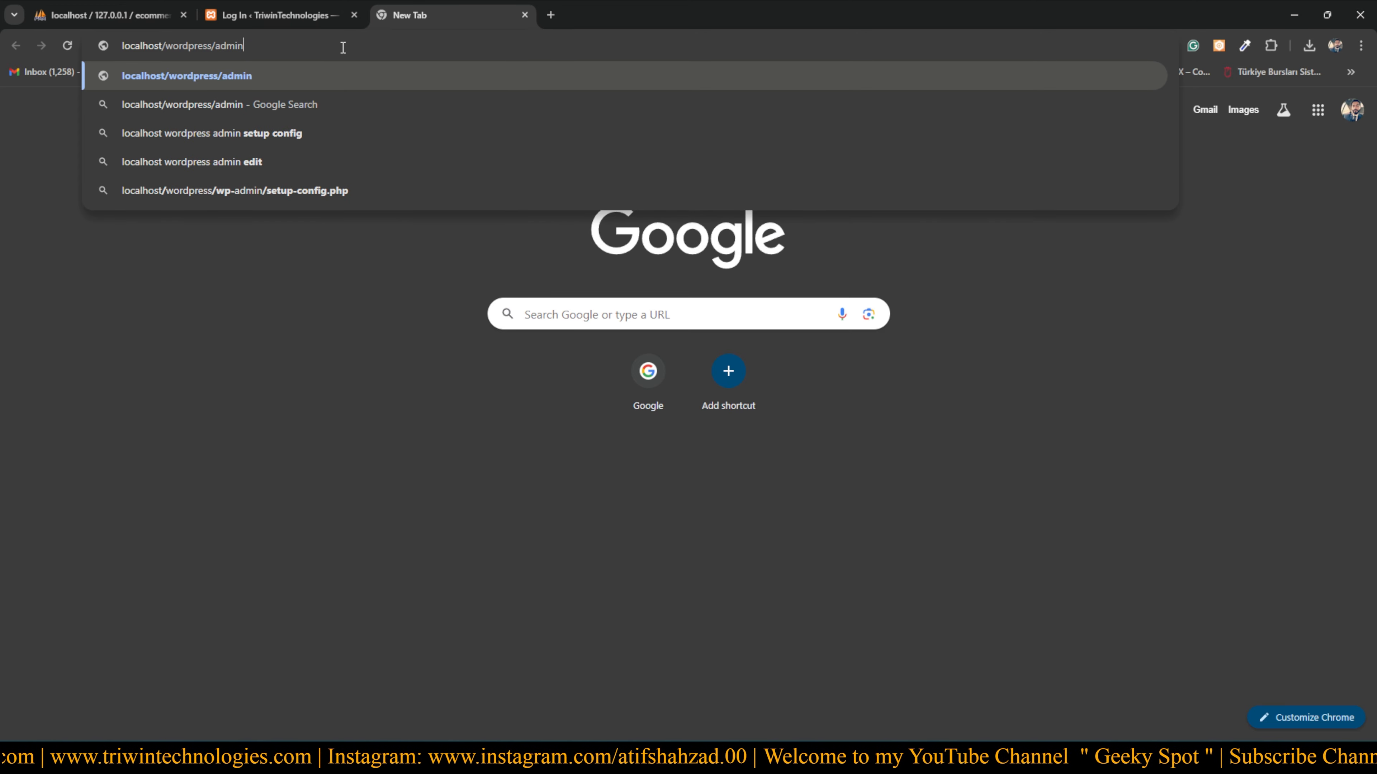
pyautogui.press('Return')
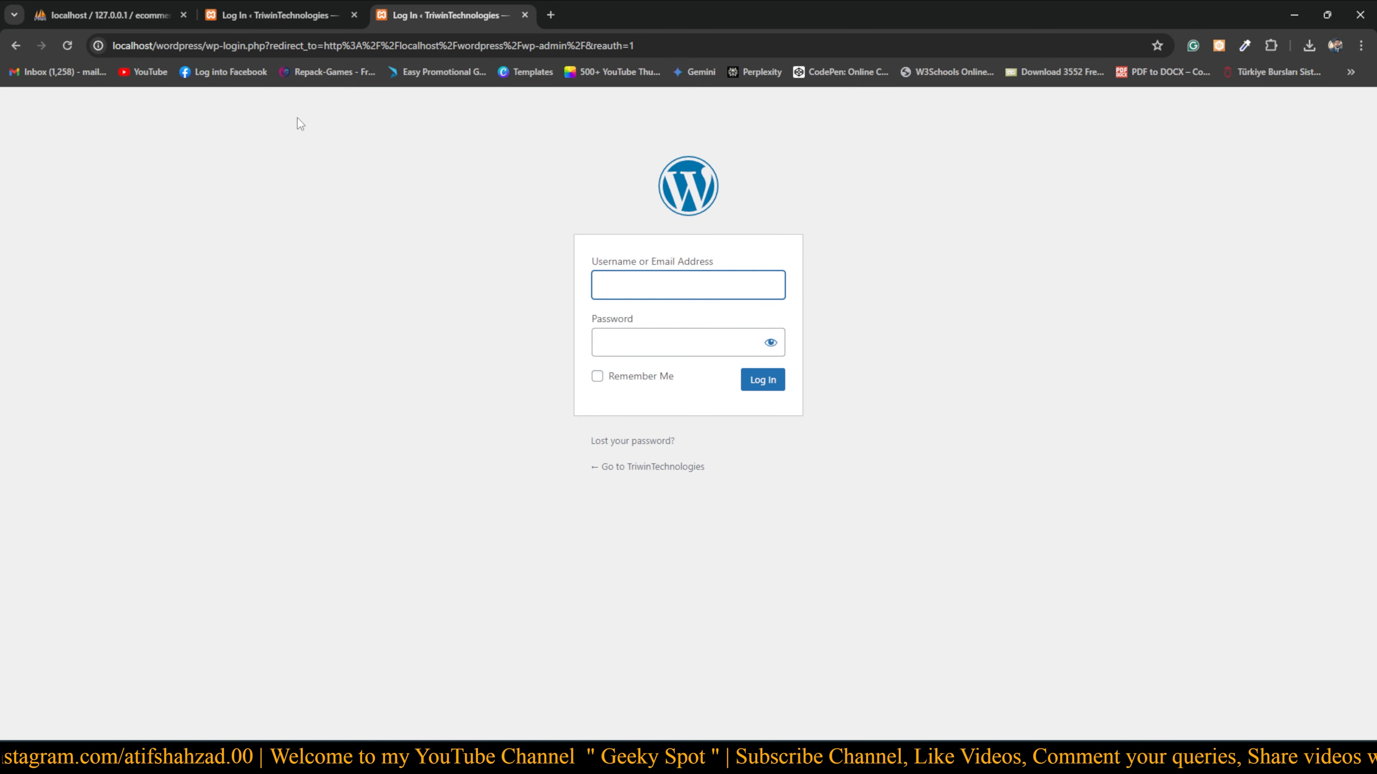
# Log in to WordPress with the administrator's e-mail address and five-character password
pyautogui.click(113, 46)
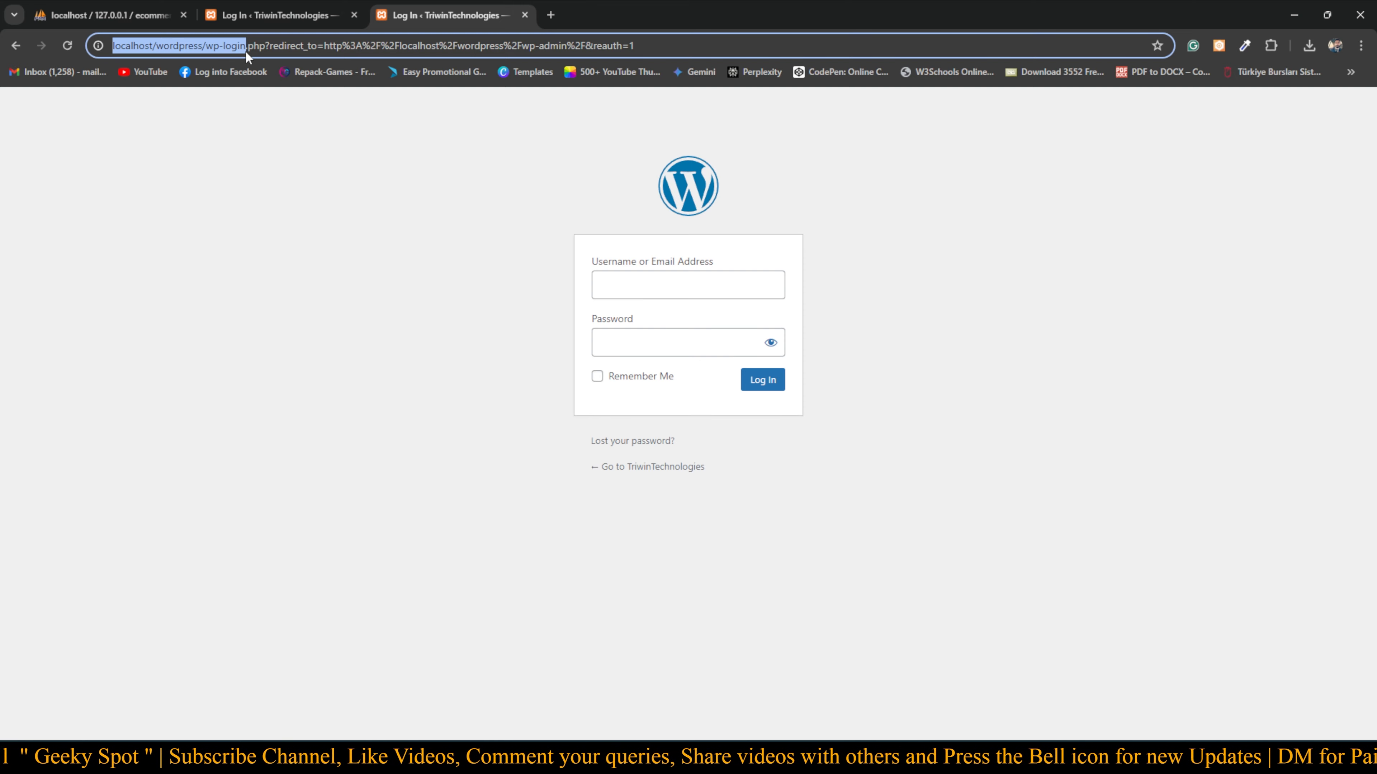
pyautogui.click(446, 351)
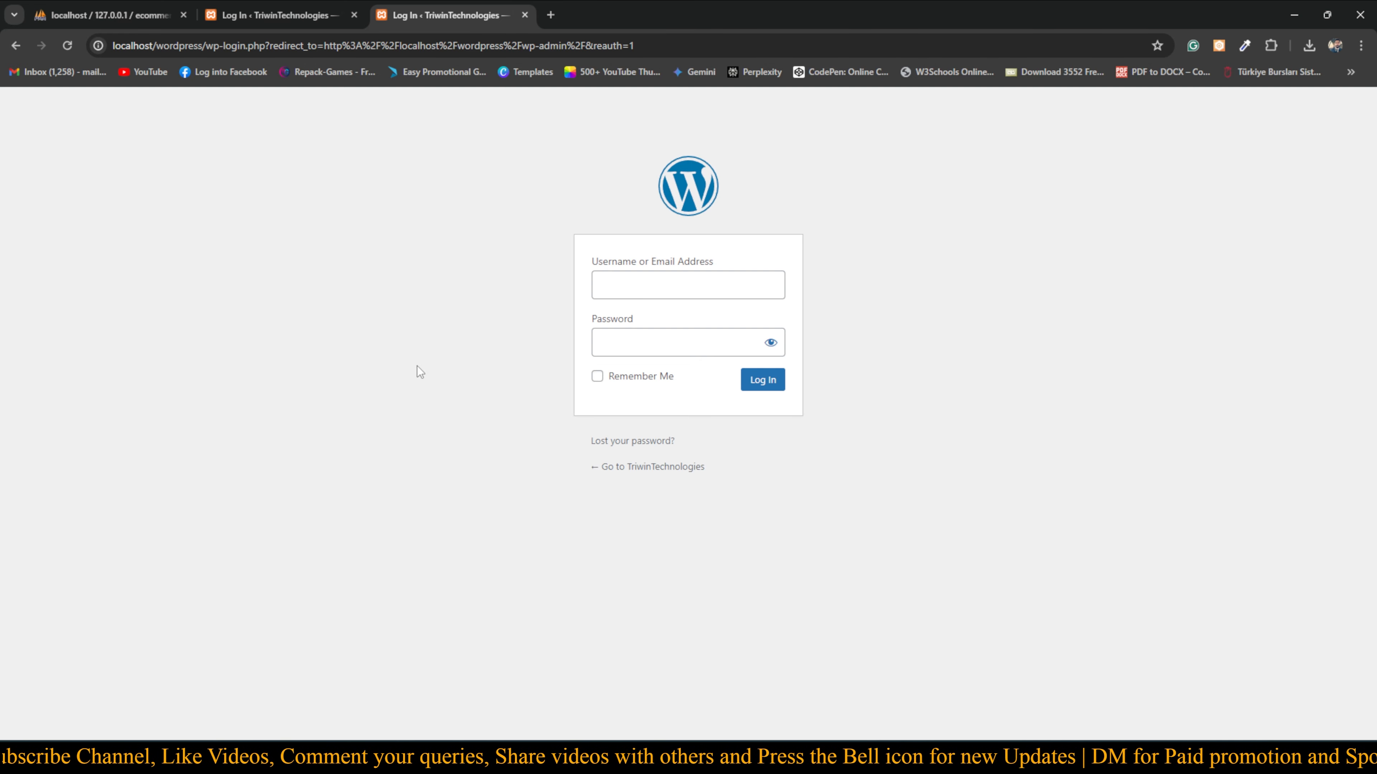
pyautogui.click(660, 284)
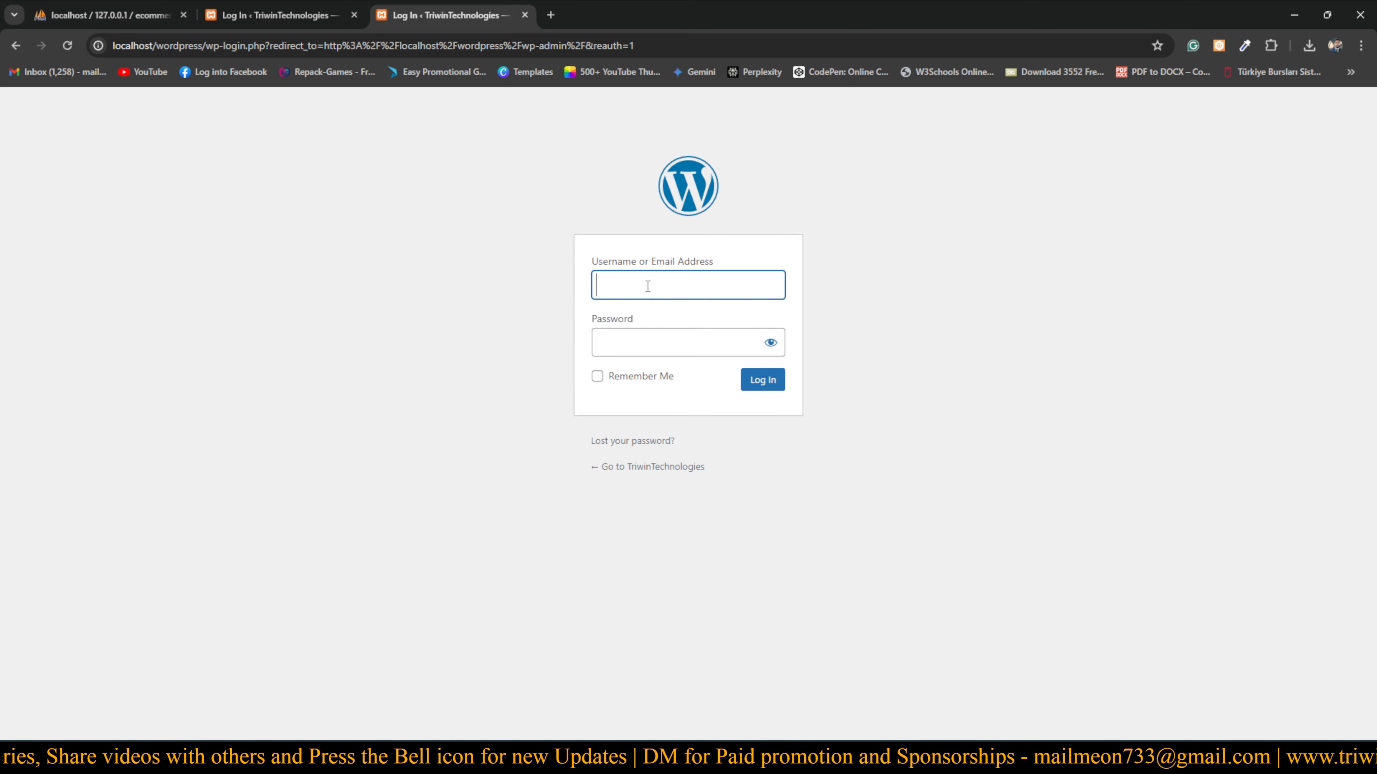
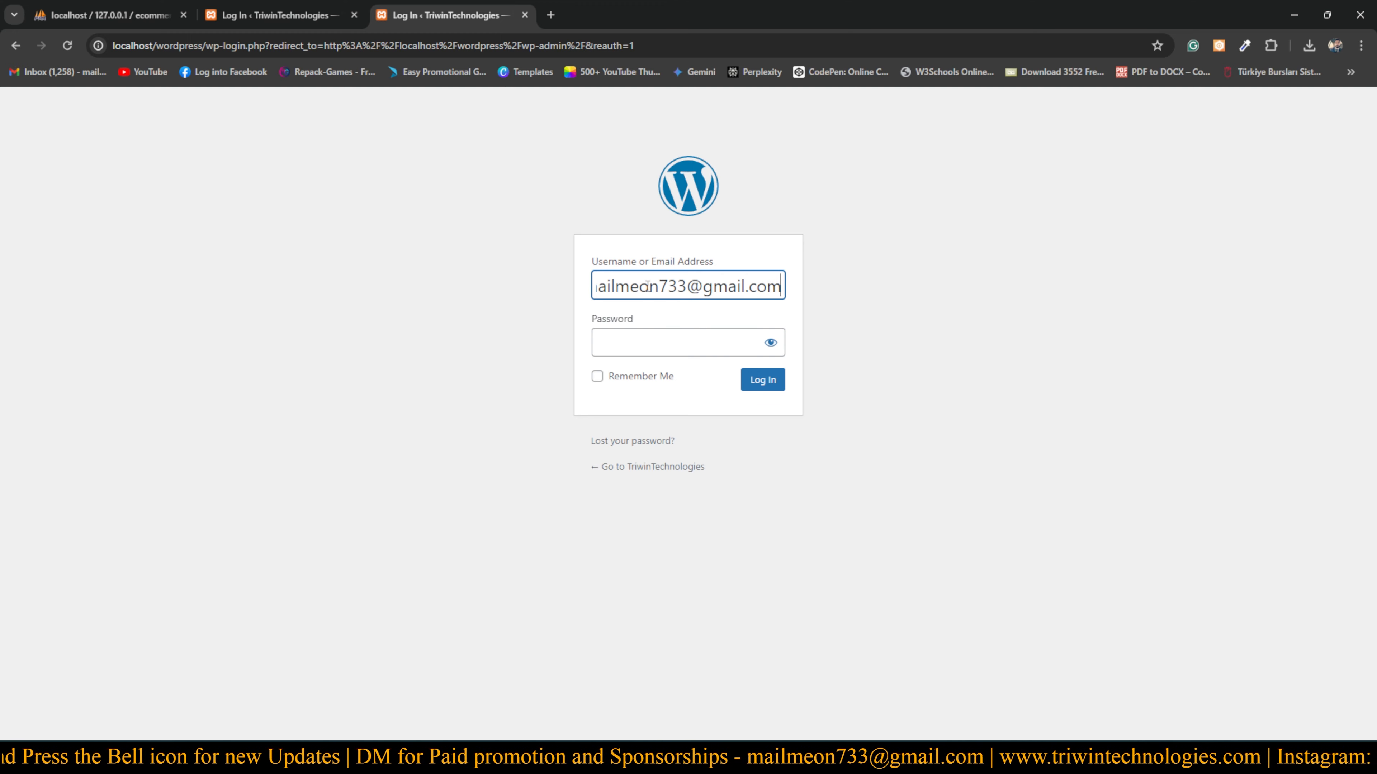
pyautogui.click(624, 349)
pyautogui.write('•••••')
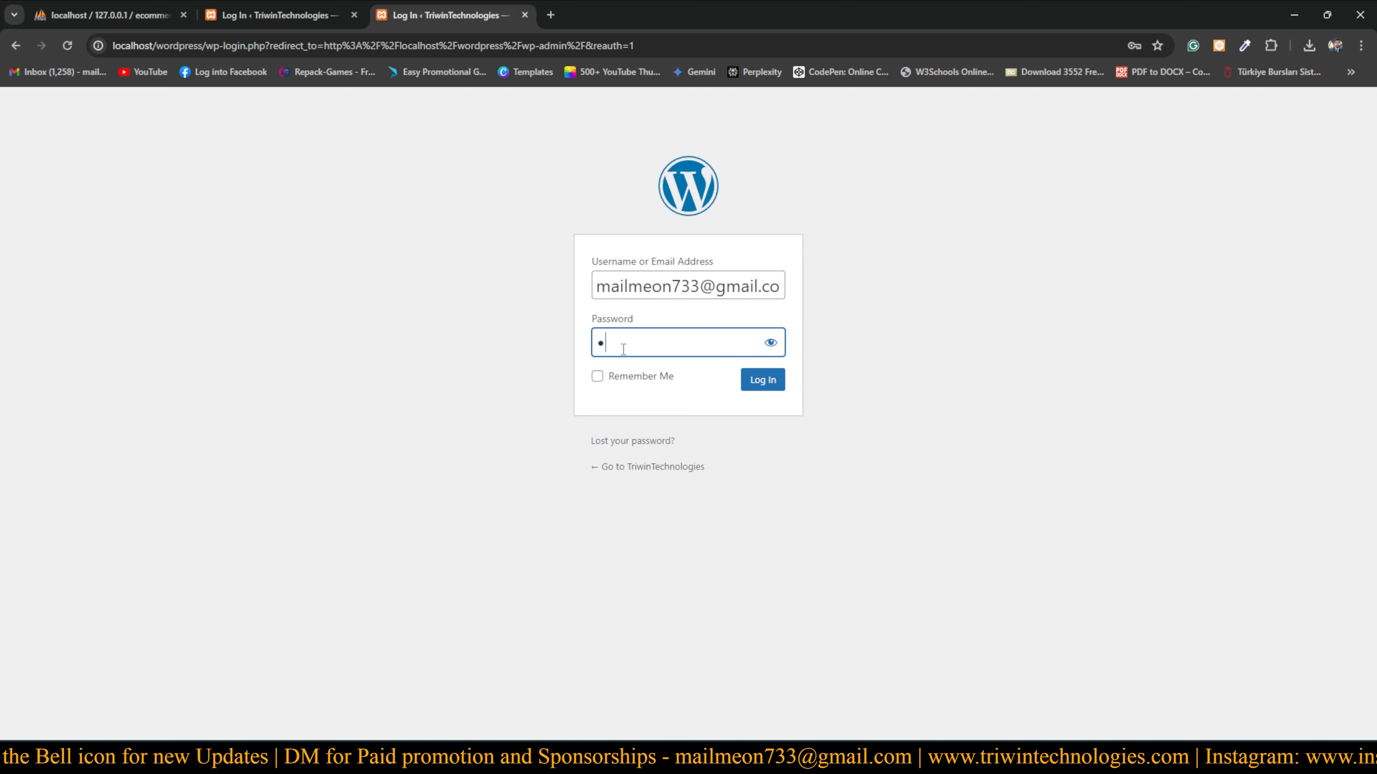
pyautogui.click(765, 383)
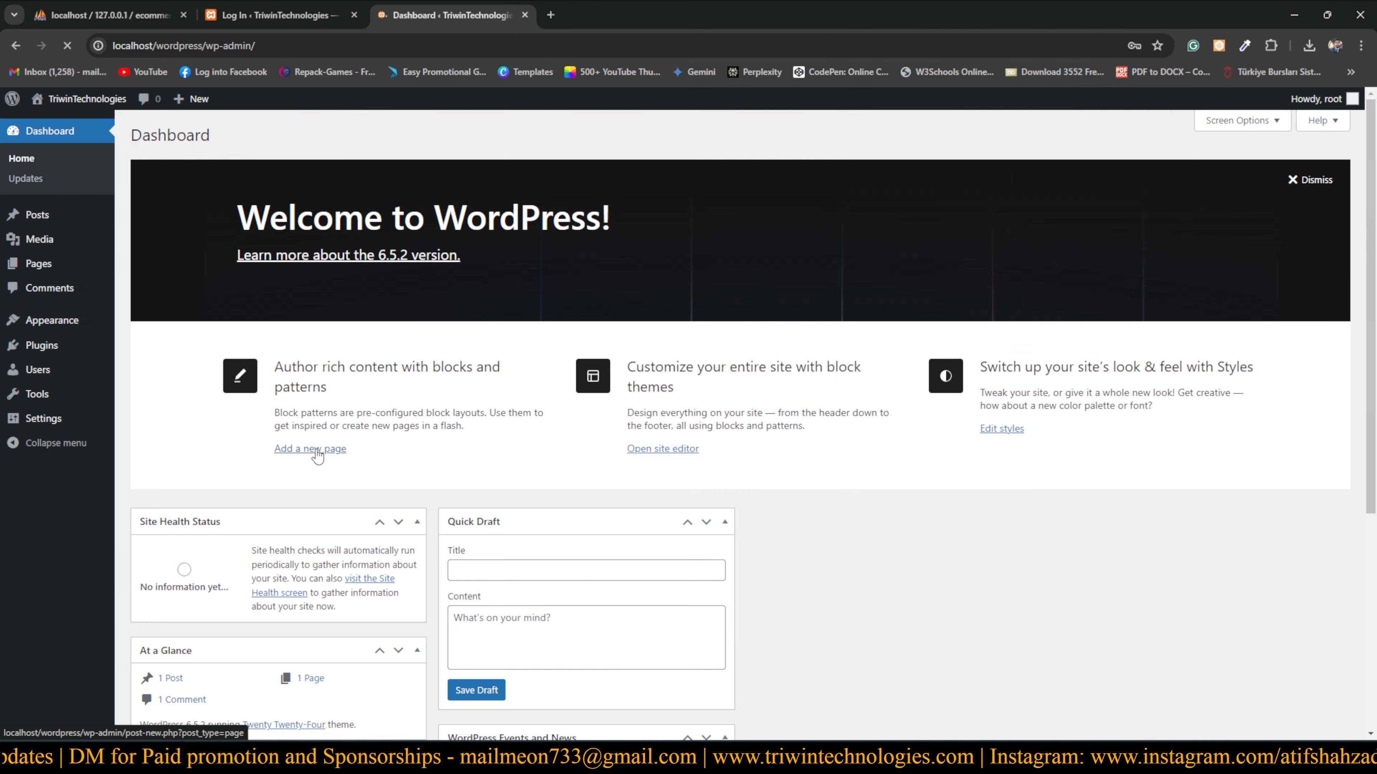
# Dismiss Chrome's save-password prompt and look over the Dashboard's admin sidebar menus
pyautogui.click(1151, 80)
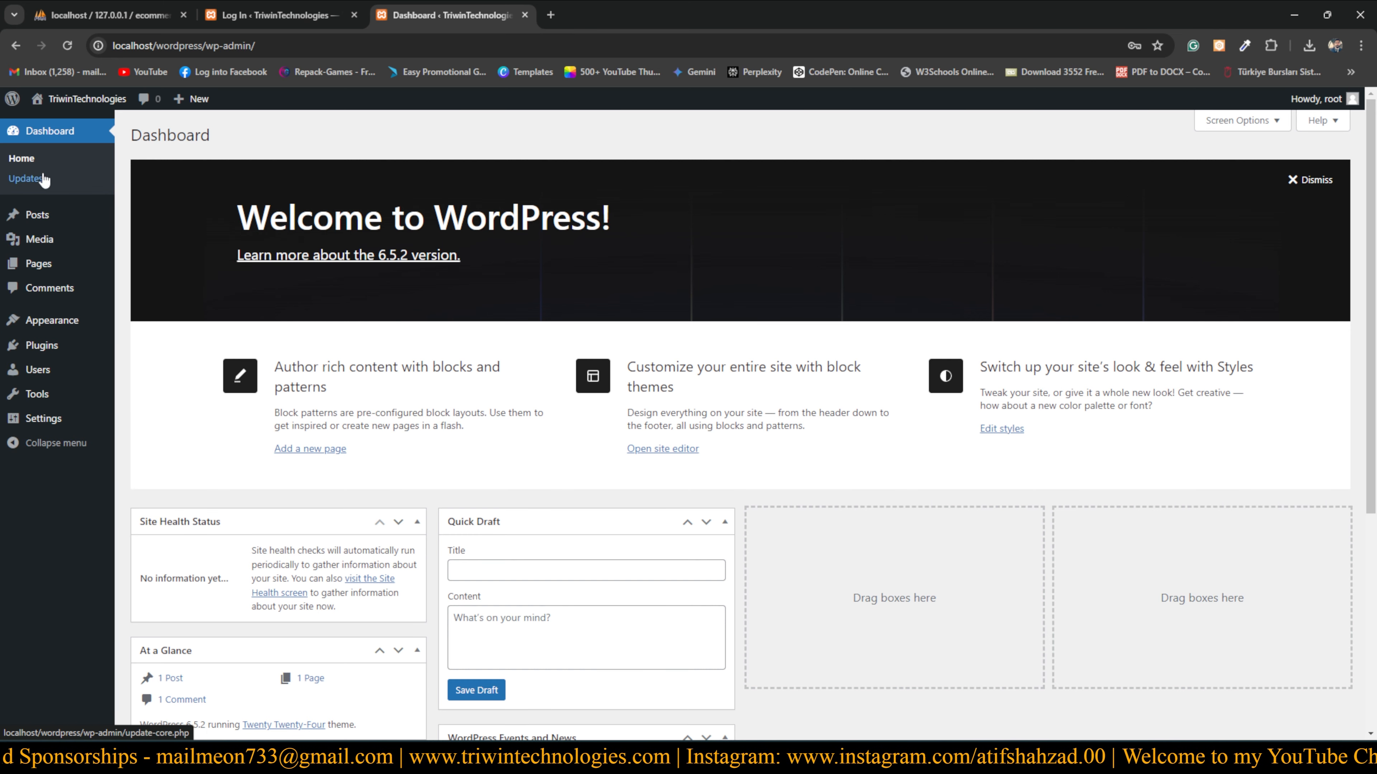
pyautogui.moveTo(35, 374)
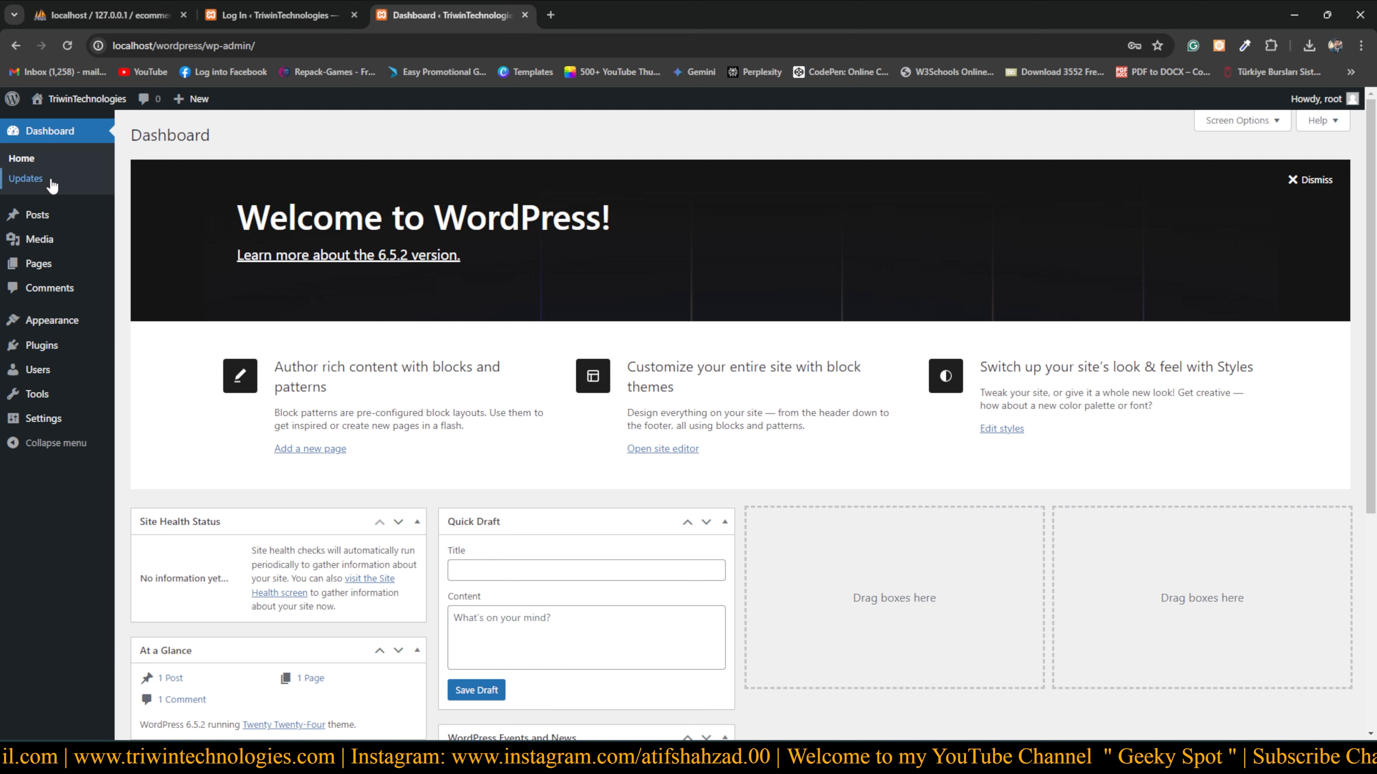
pyautogui.moveTo(44, 219)
pyautogui.moveTo(63, 243)
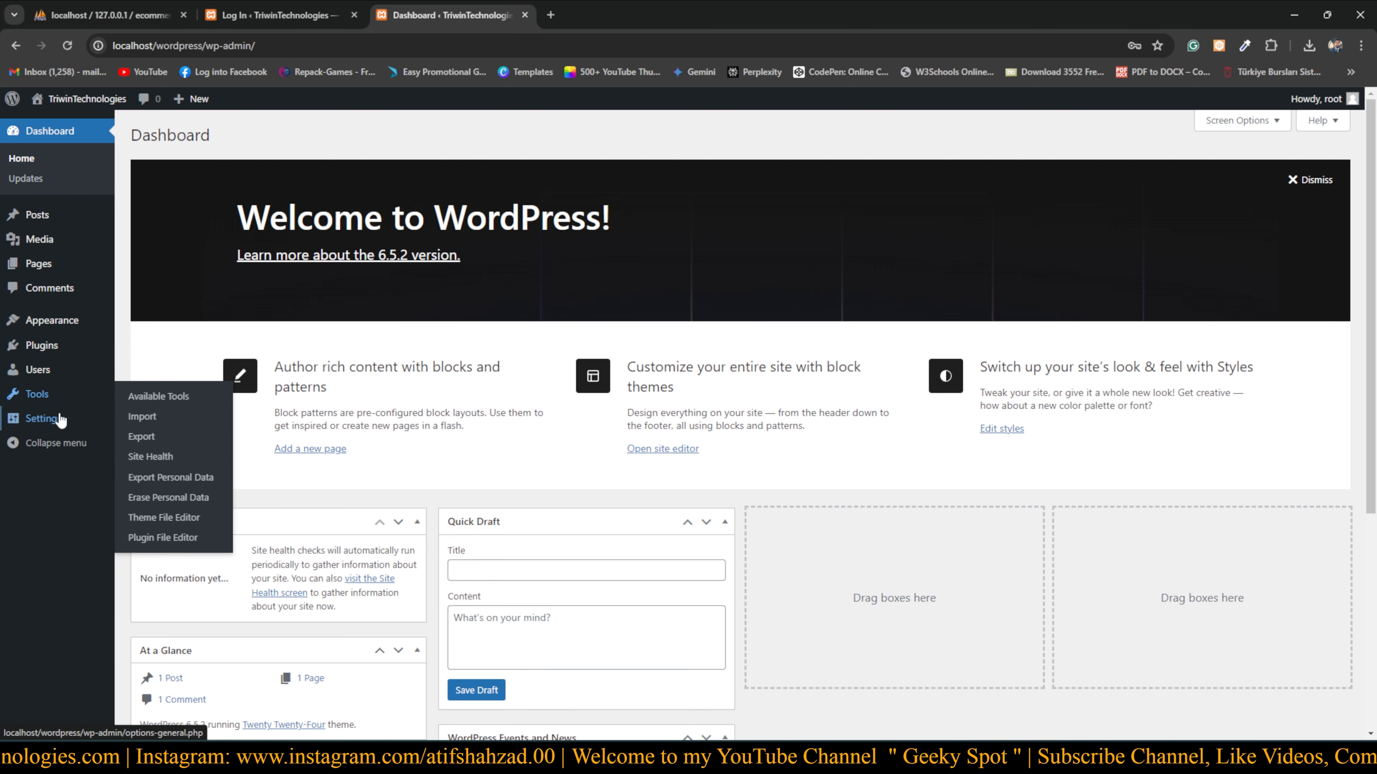
pyautogui.moveTo(50, 430)
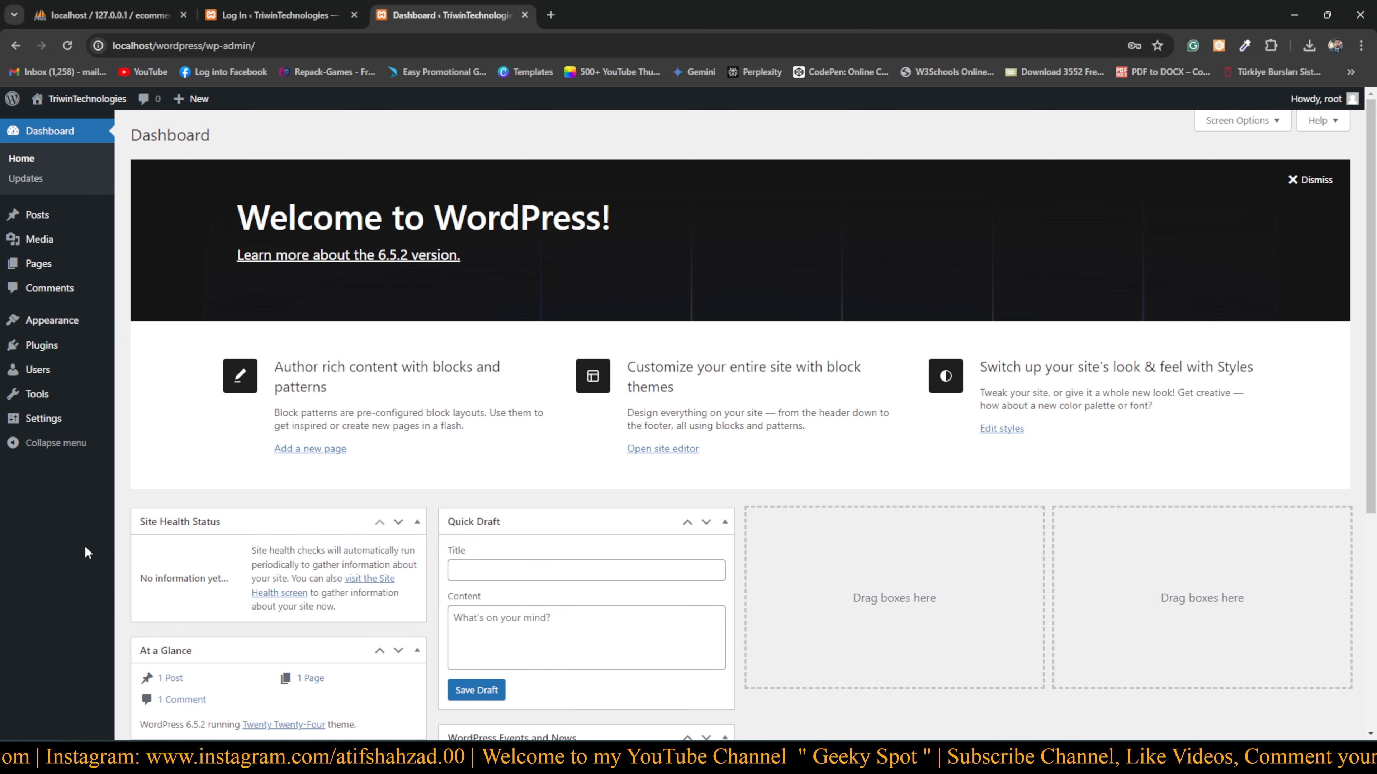